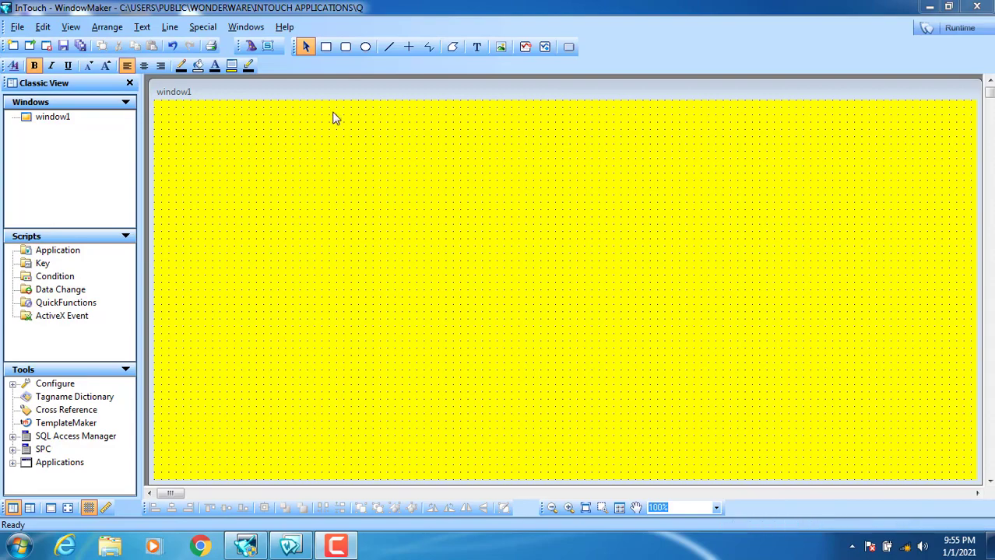
- Draw a button on window1 and place a duplicate directly below it
left_click_drag(318, 88, 315, 85)
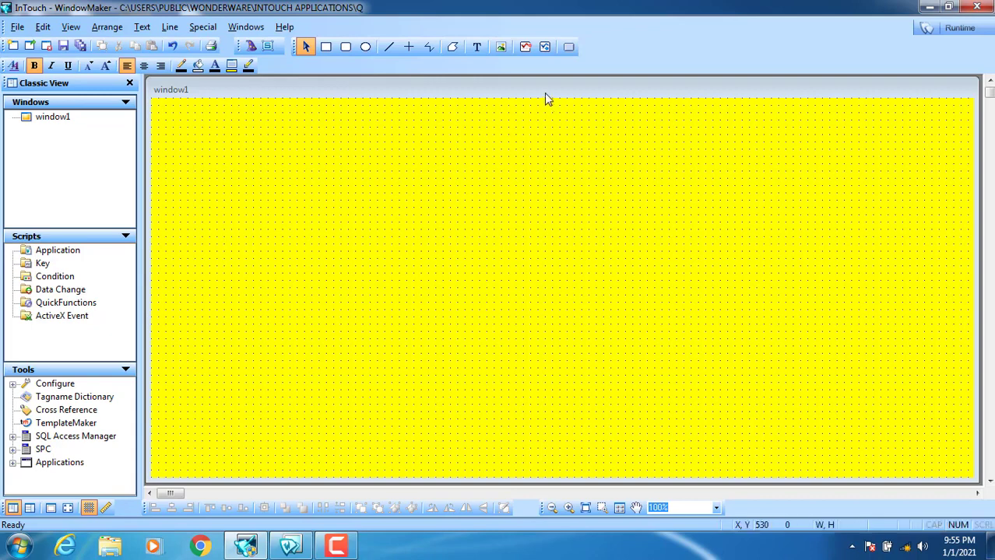
left_click(569, 50)
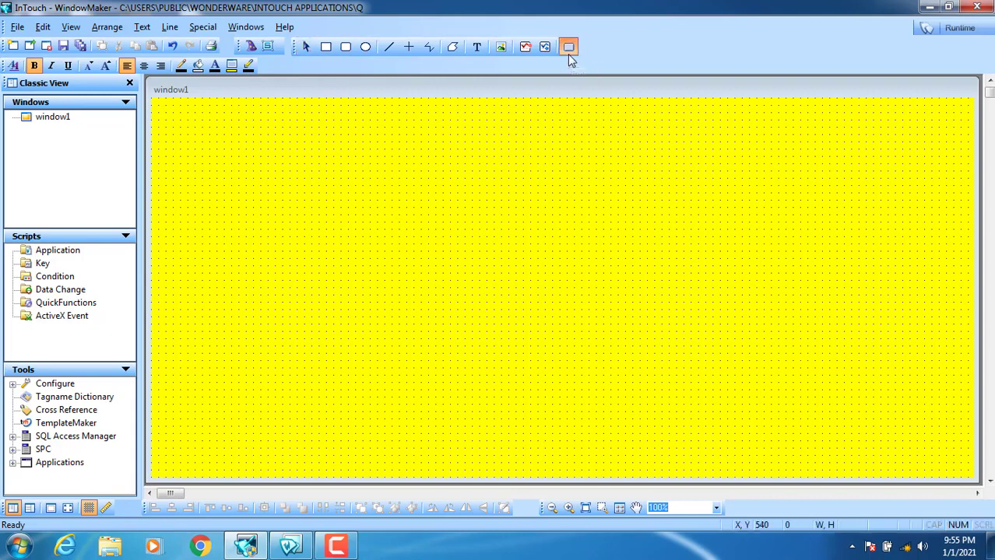
left_click_drag(370, 113, 227, 165)
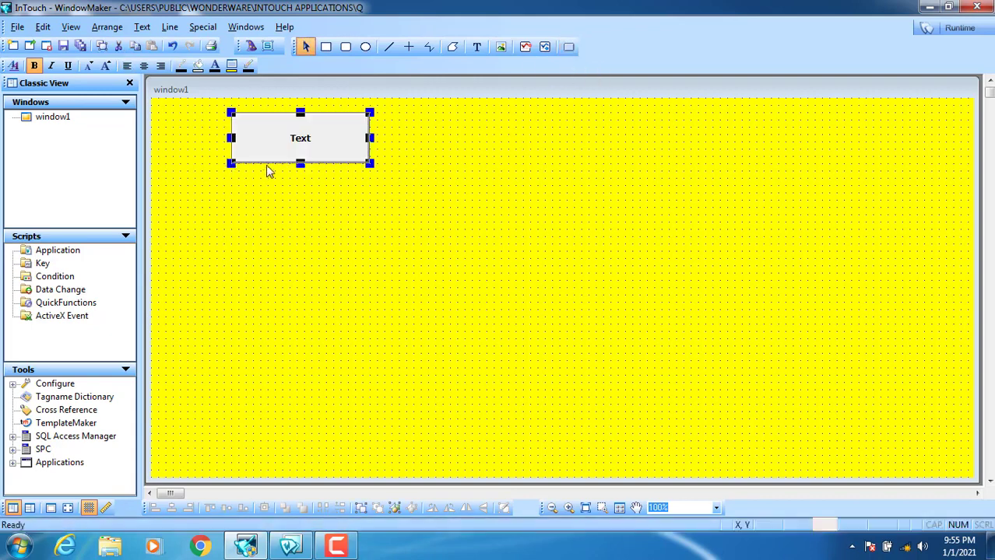
mouse_move(282, 147)
left_mouse_down()
mouse_move(294, 148)
mouse_move(283, 146)
left_mouse_up()
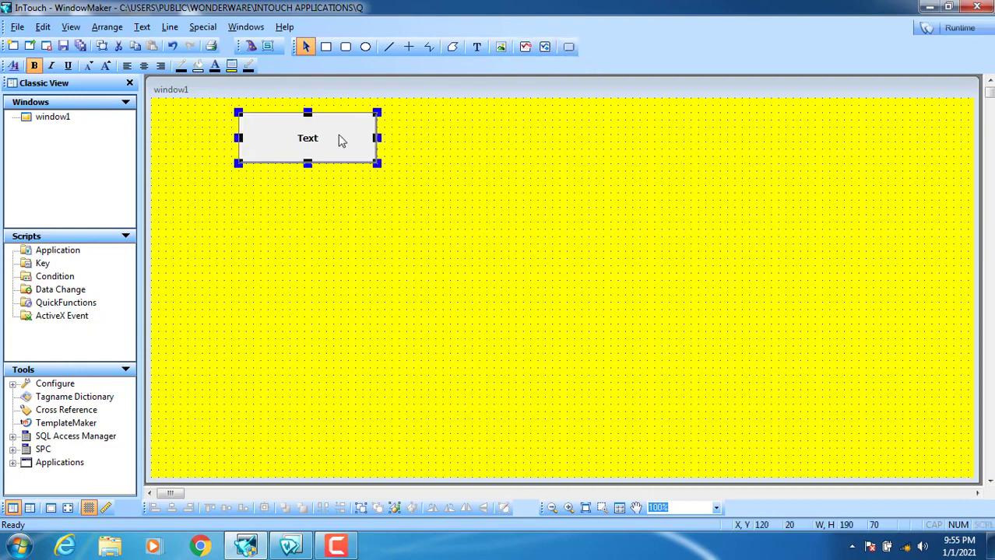
right_click(299, 140)
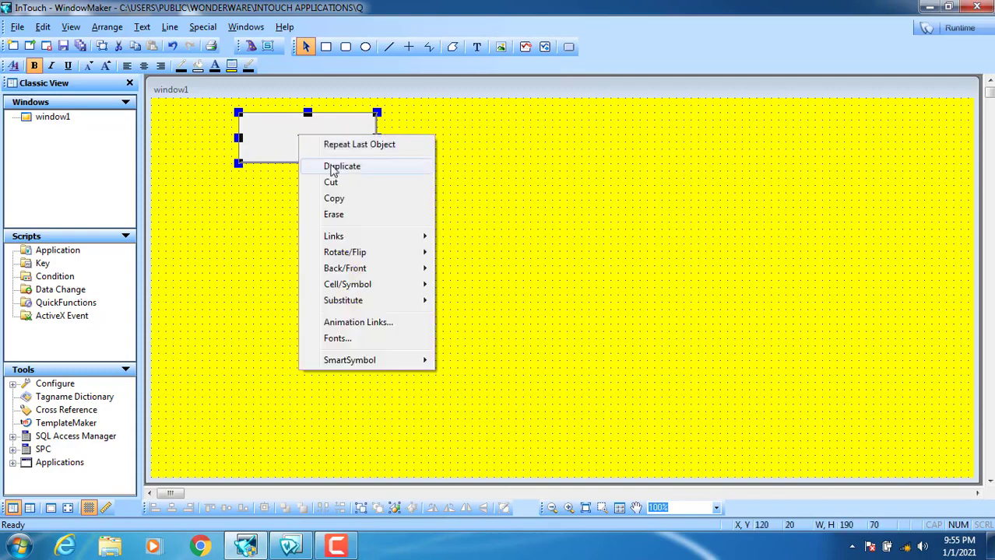
left_click(300, 159)
left_click(299, 196)
left_click_drag(273, 229, 281, 217)
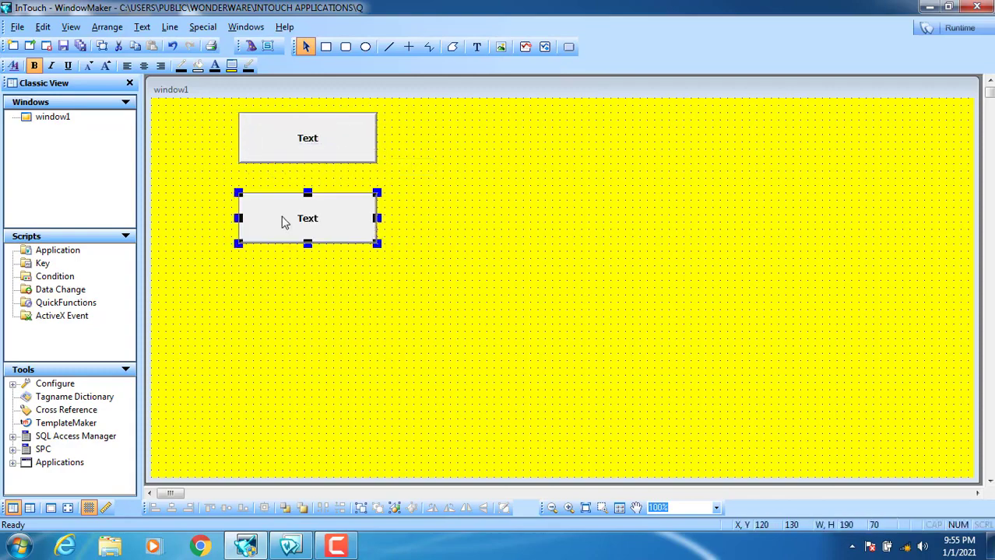
- Relabel the upper button PROCESS_1 ON/OFF
right_click(300, 136)
mouse_move(402, 300)
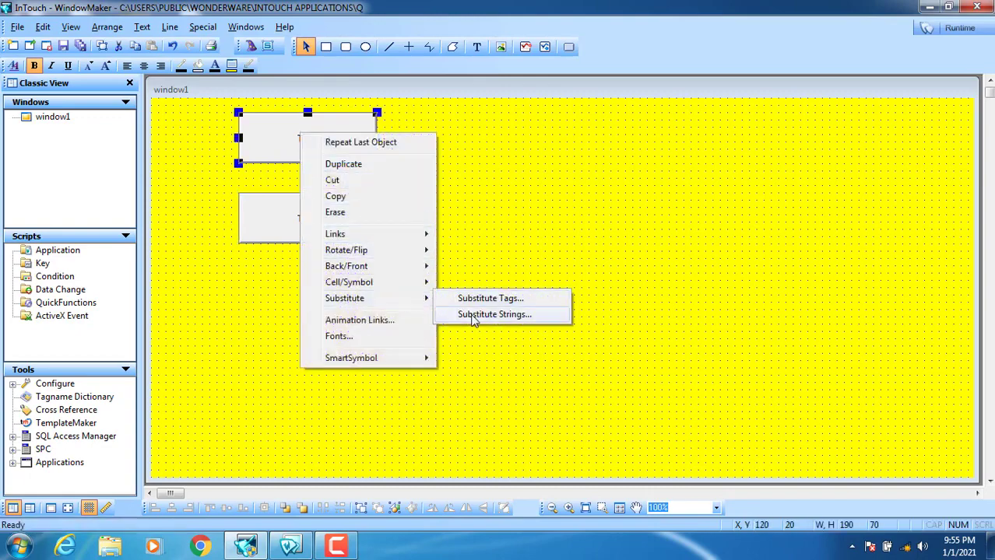
left_click(474, 316)
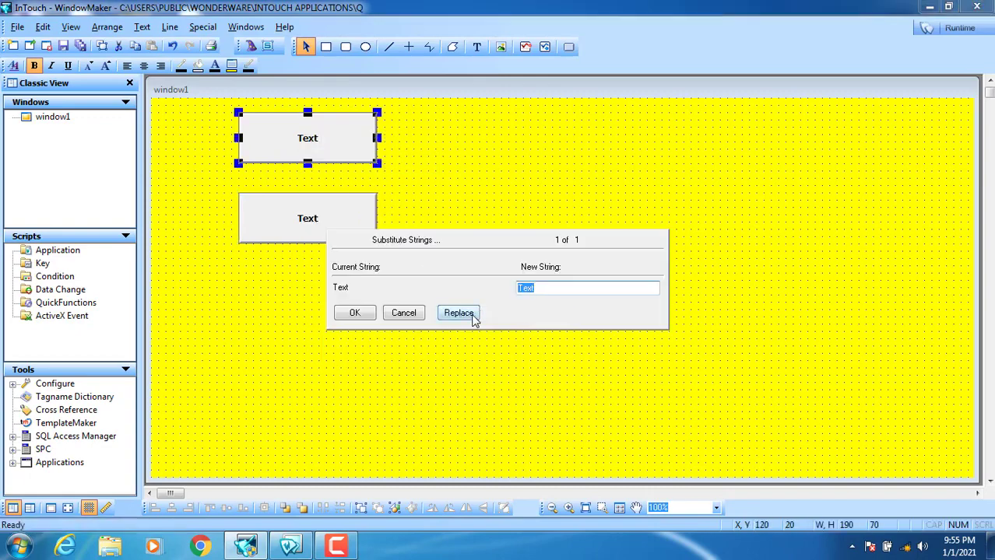
type("PROCESS_1 ON/OFF")
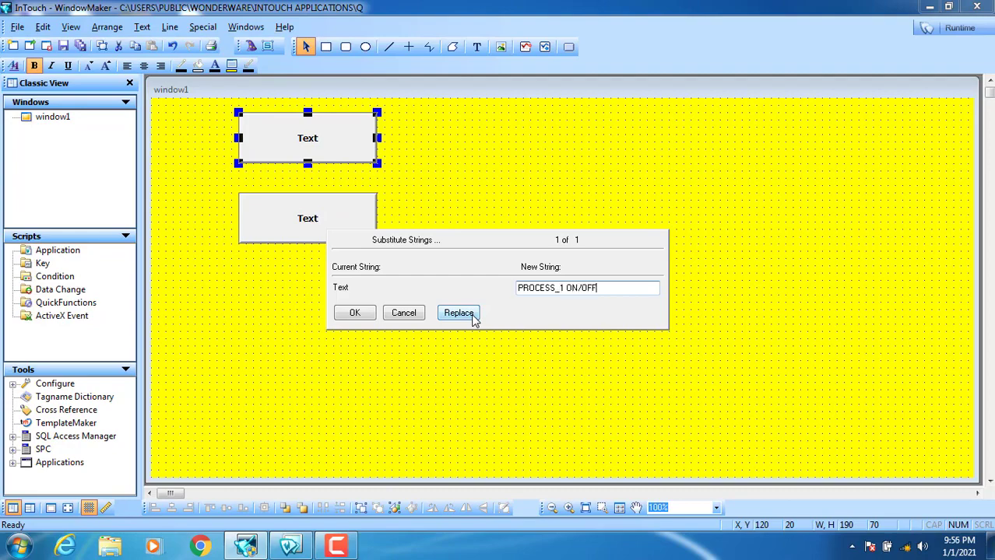
left_click(363, 313)
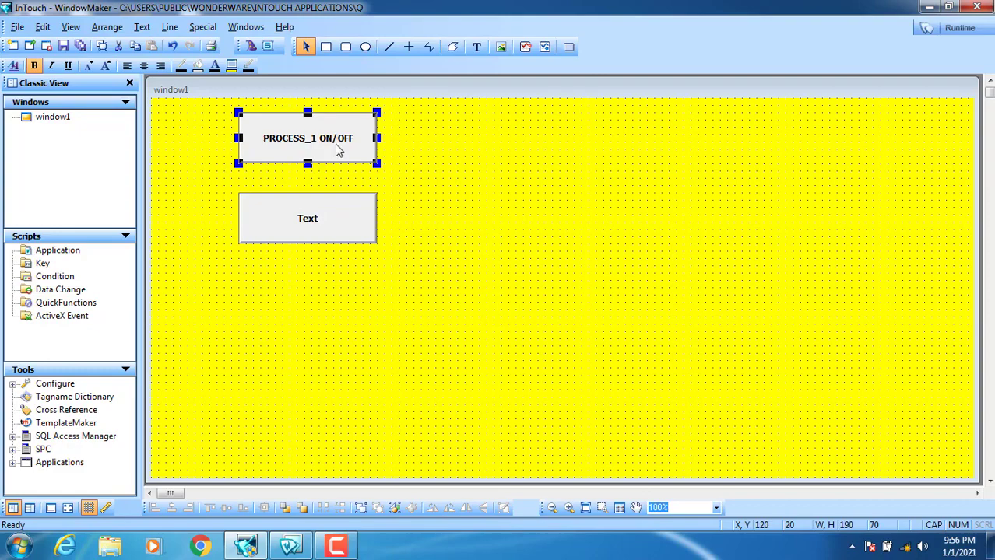
- Relabel the lower button PROCESS_2 ON/OFF
left_click(317, 230)
right_click(315, 228)
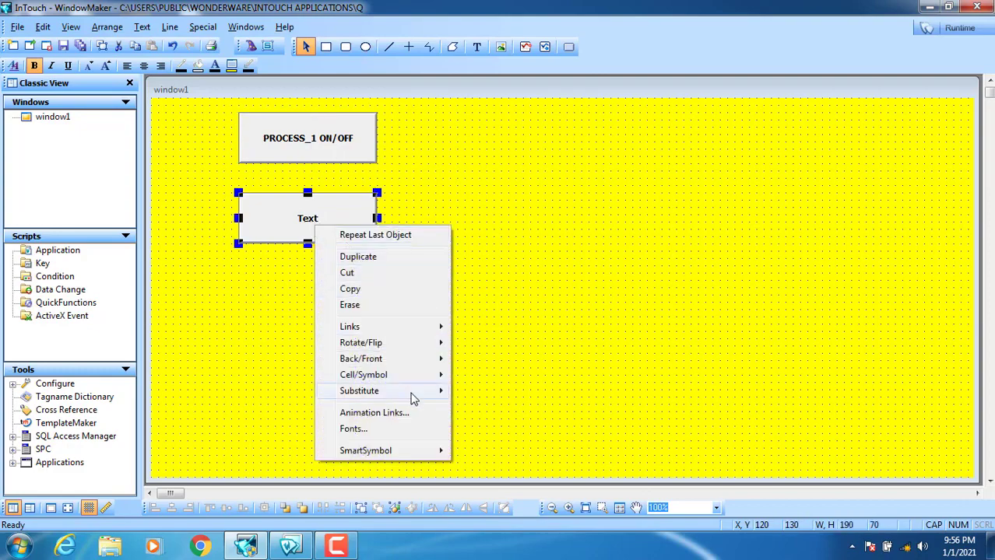
mouse_move(444, 392)
left_click(498, 404)
type("PROCESS_2 ON/OFF")
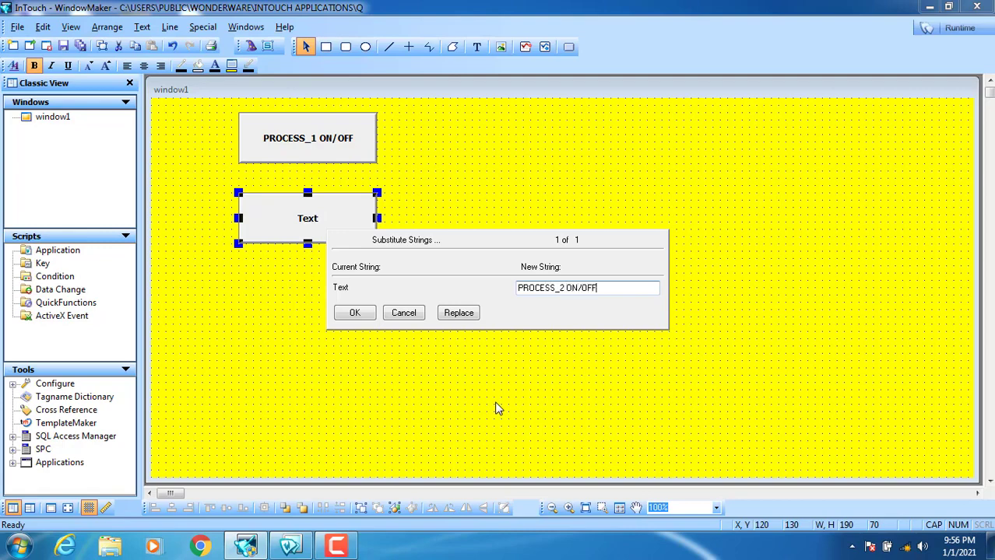
left_click(355, 313)
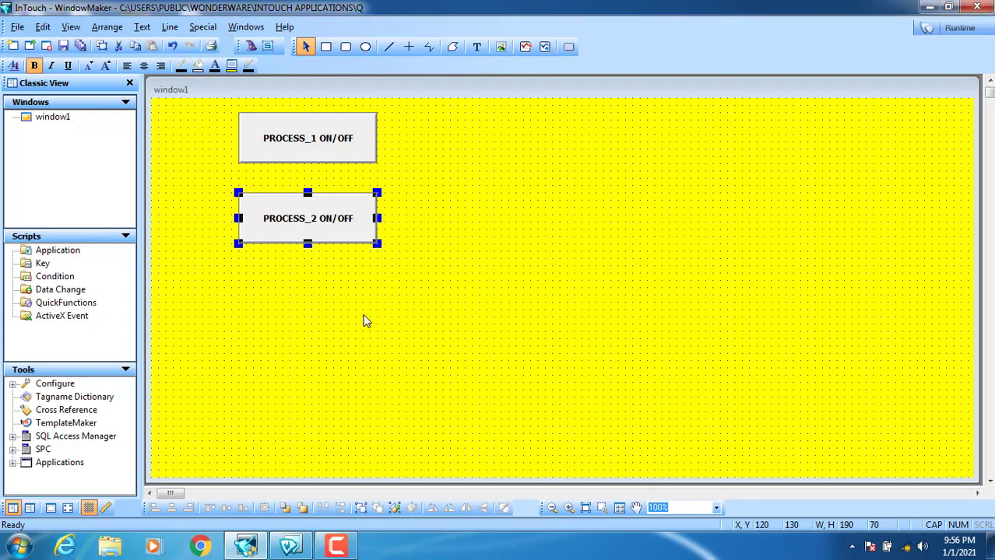
- Draw a circle beside PROCESS_1 and place a duplicate beside PROCESS_2
left_click(365, 47)
left_click_drag(465, 113, 413, 164)
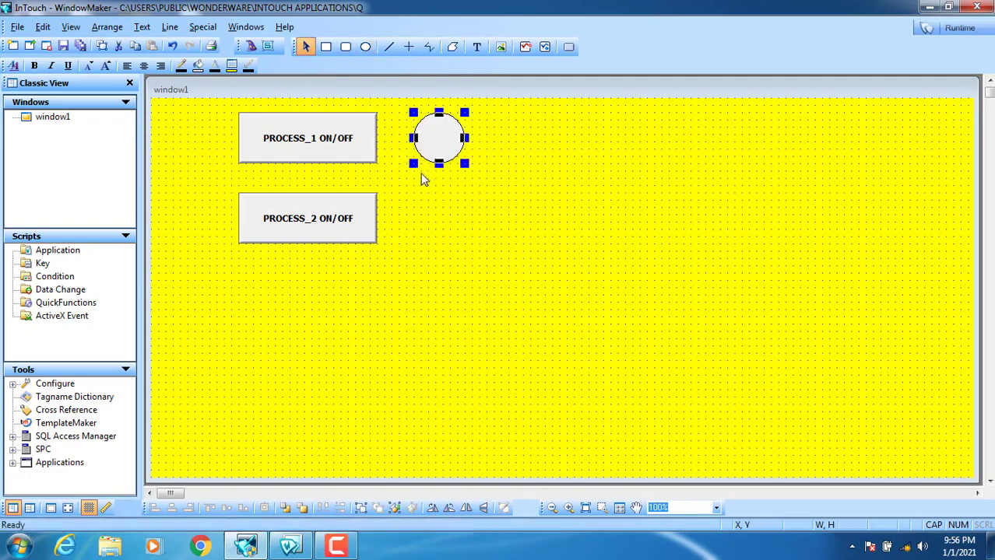
right_click(426, 140)
left_click(451, 161)
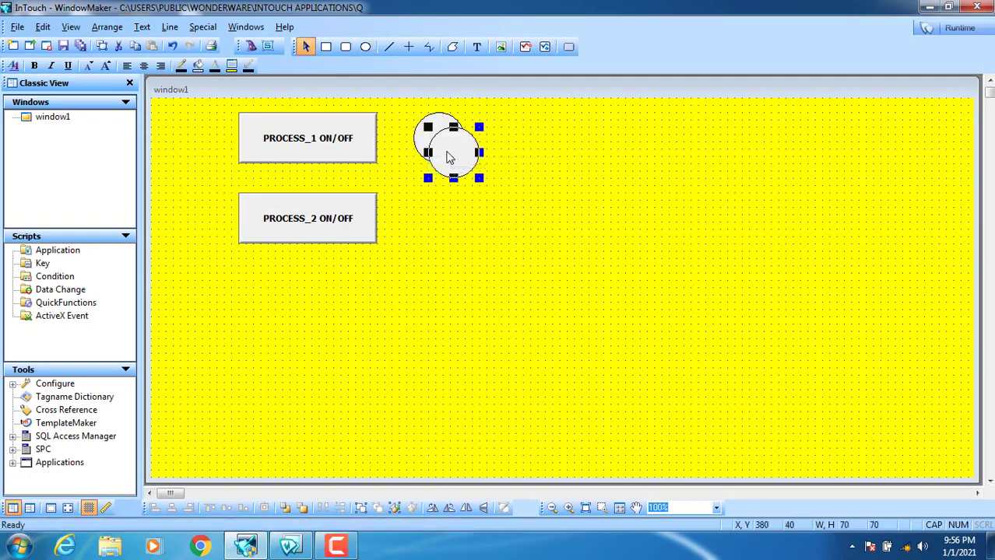
left_click(433, 223)
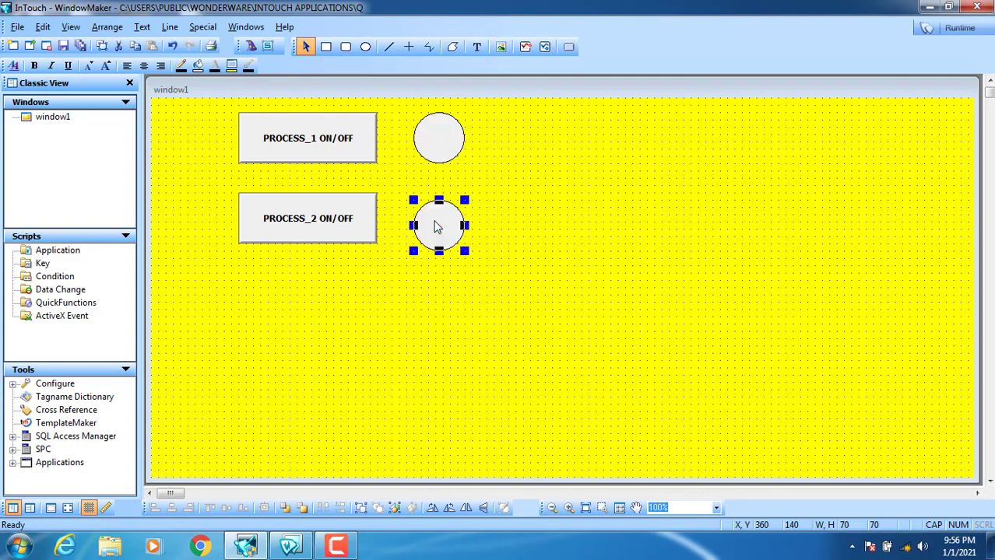
left_click(521, 178)
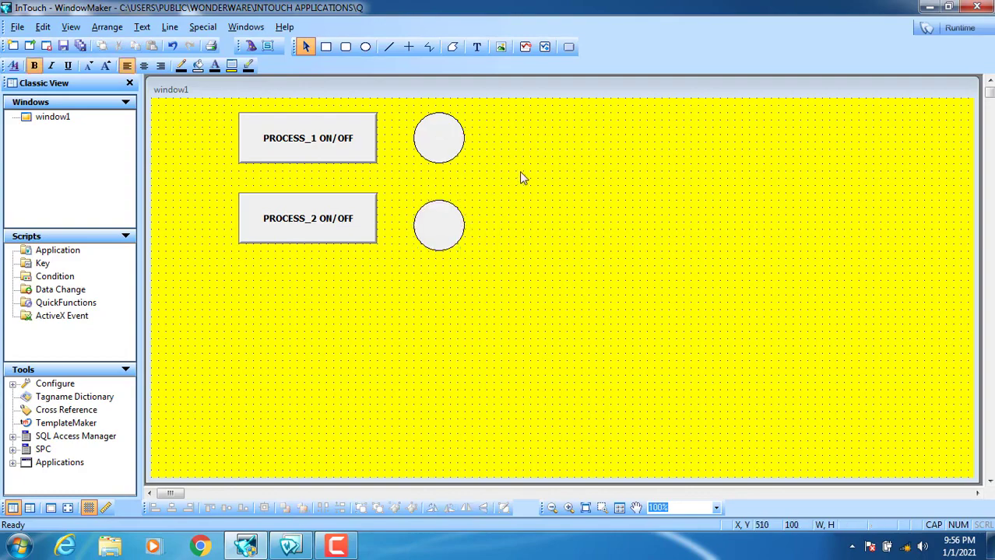
- Give PROCESS_1 a Discrete Value Toggle pushbutton link to new Memory Discrete tag P1
double_click(297, 146)
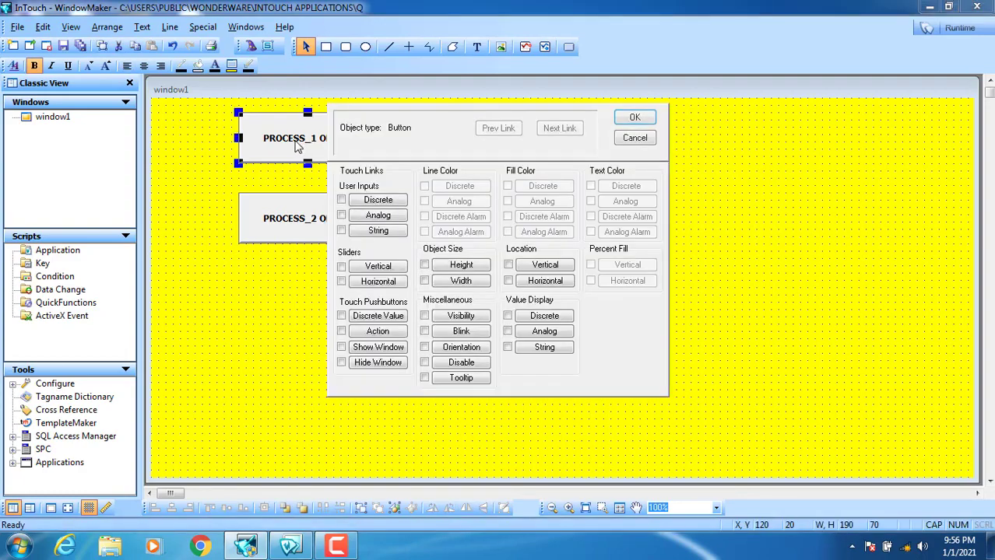
left_click(378, 316)
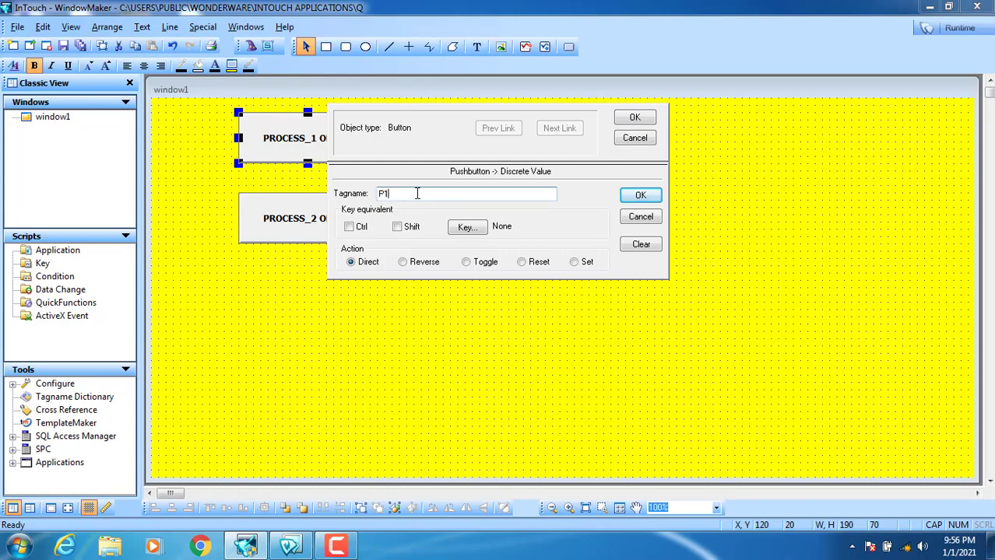
left_click(479, 267)
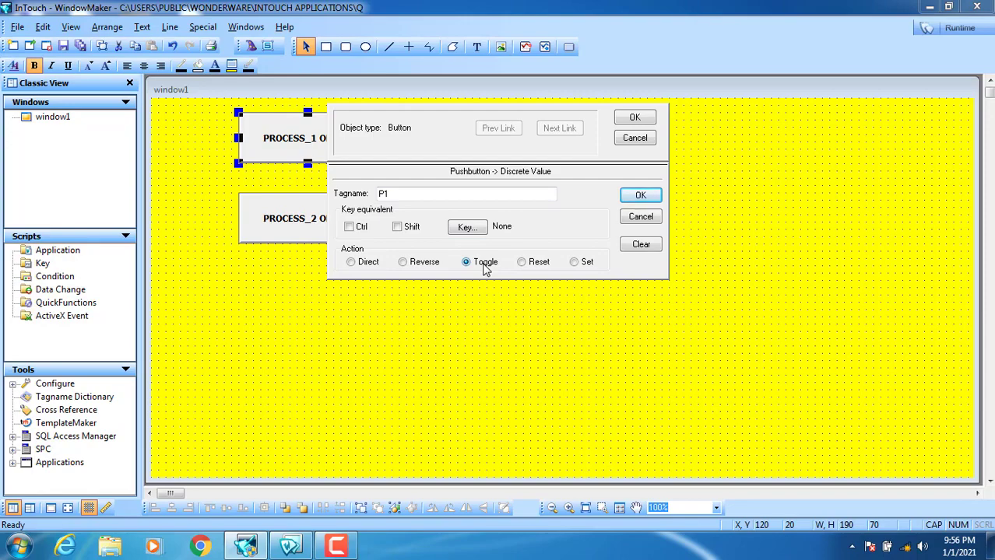
left_click(638, 195)
left_click(474, 305)
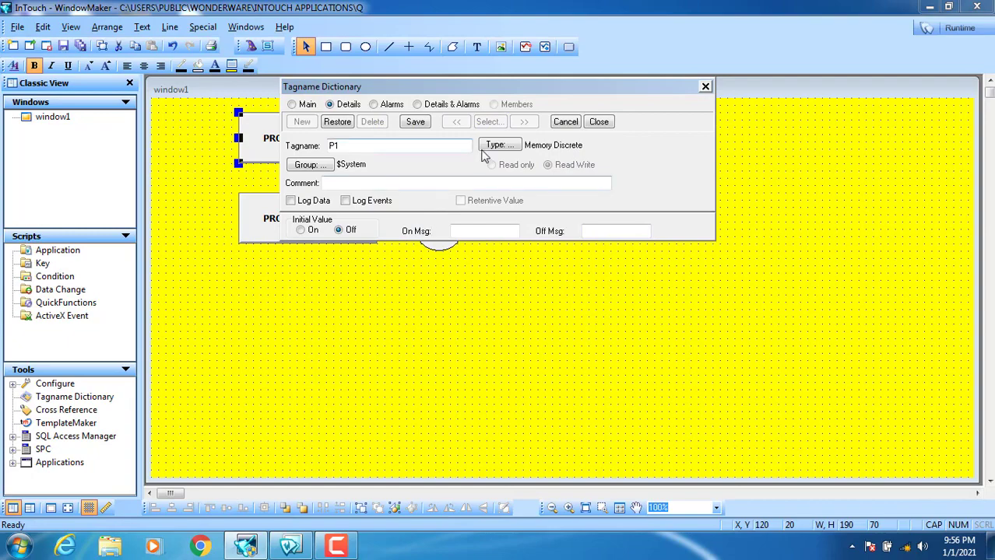
left_click(598, 121)
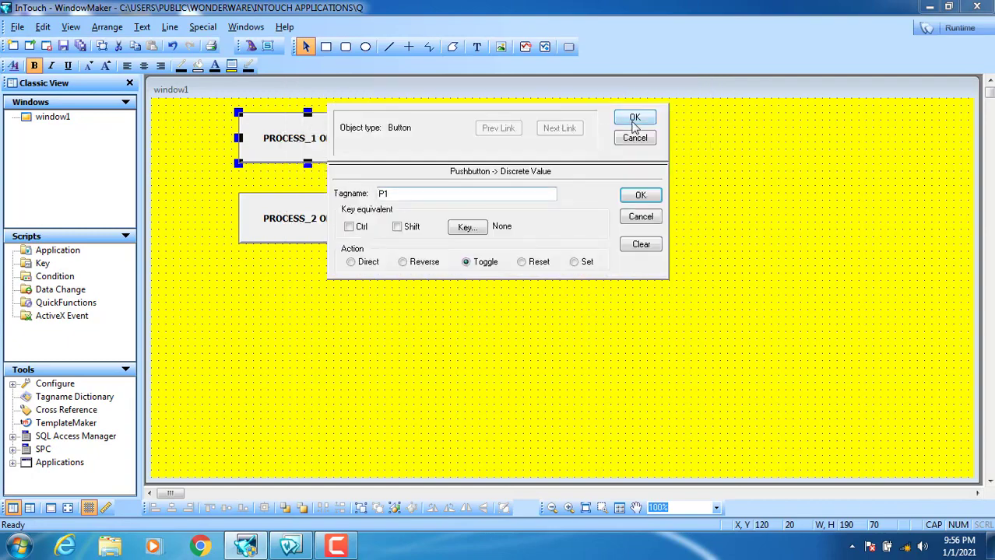
left_click(635, 118)
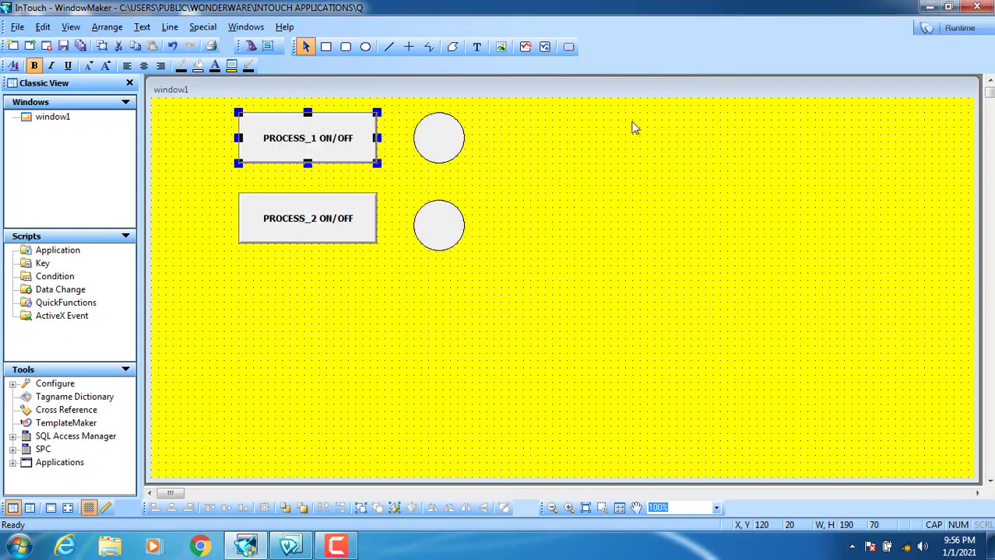
- Link the upper circle's fill to P1, green when on and red when off, then start a text label beside it
double_click(446, 137)
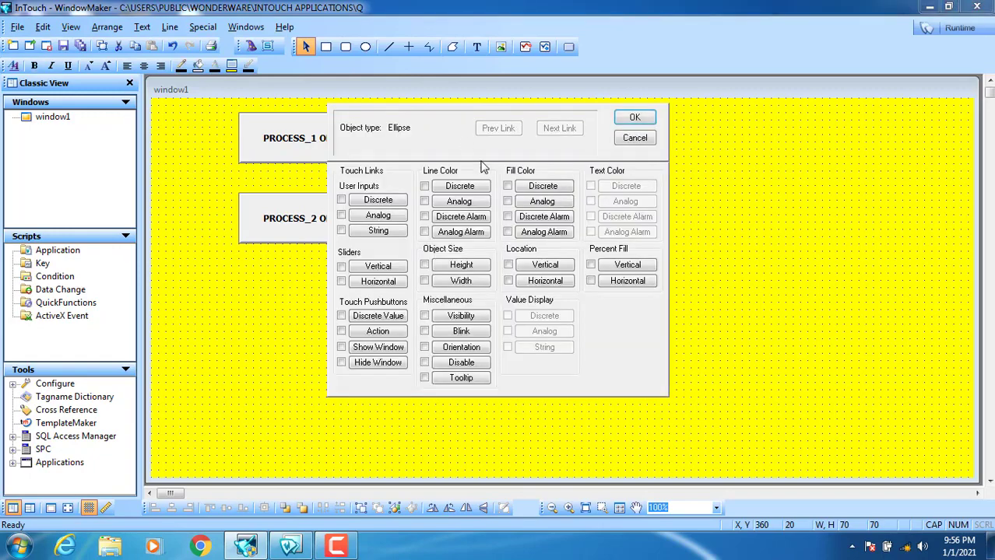
left_click(549, 189)
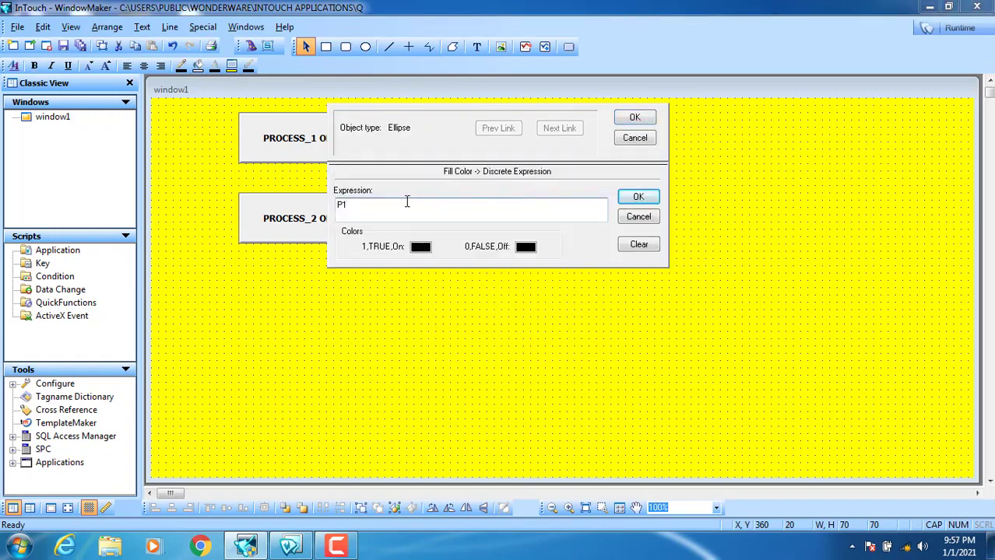
type("P1")
left_click(419, 248)
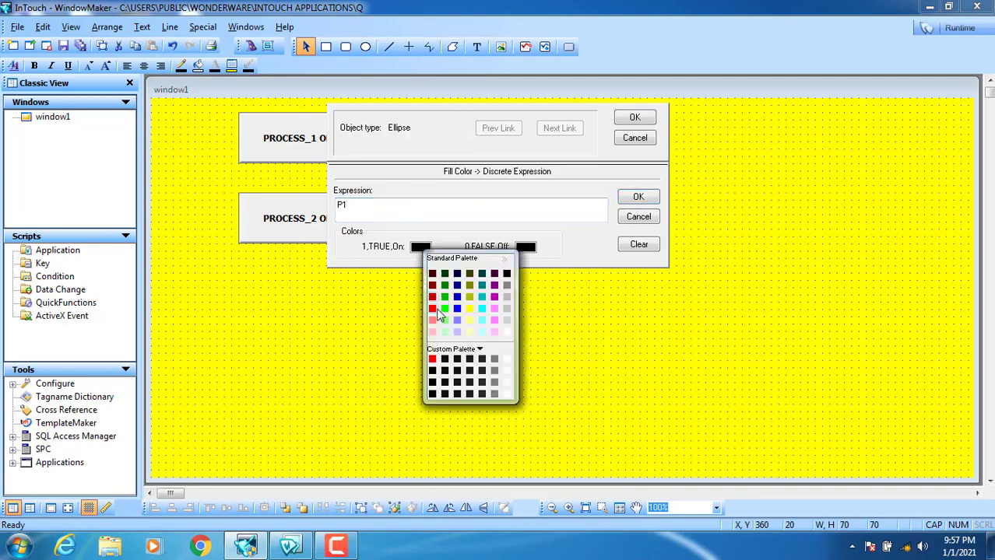
left_click(445, 309)
left_click(525, 246)
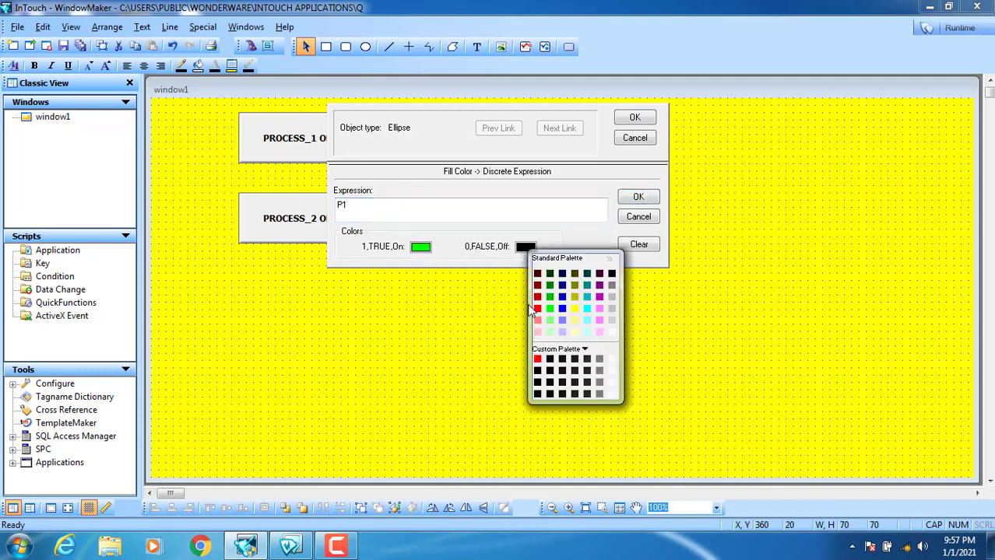
left_click(537, 315)
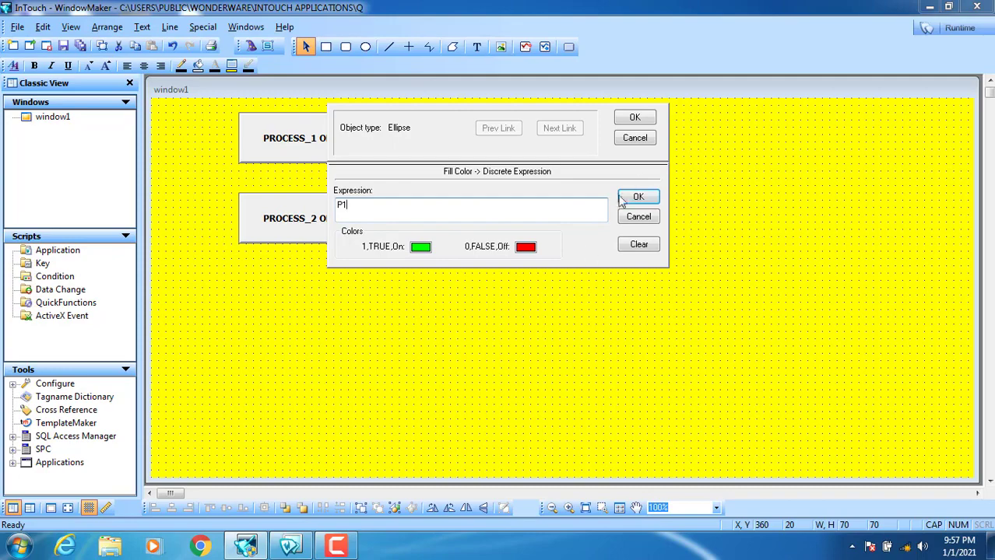
left_click(634, 117)
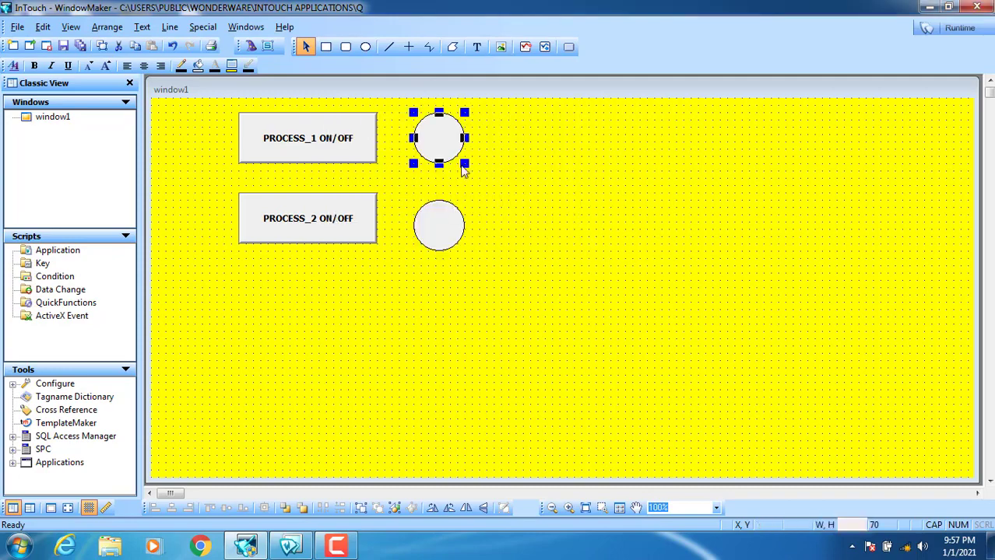
left_click(477, 47)
left_click(478, 133)
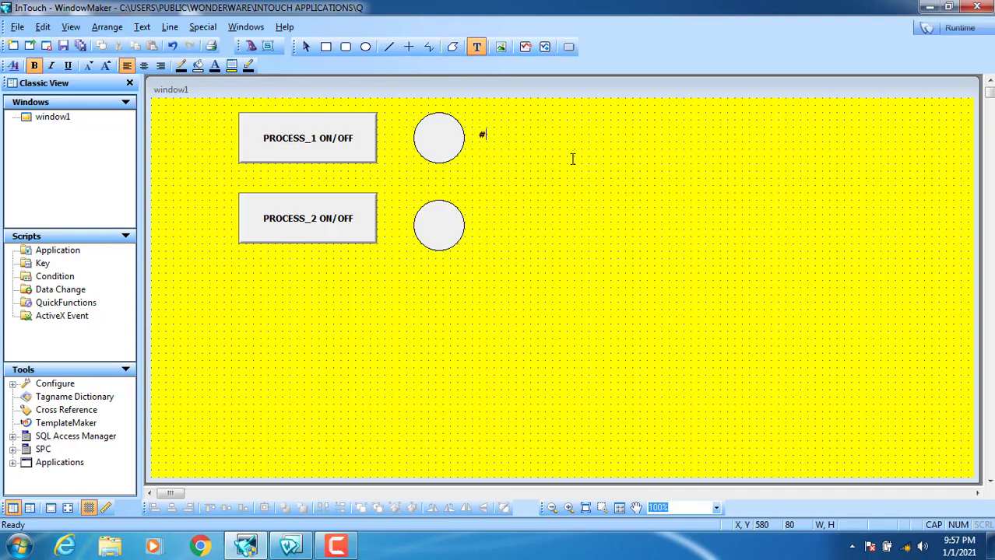
- Finish and enlarge the # label, then place a copy beside the second circle
left_click(596, 161)
mouse_move(487, 144)
left_mouse_down()
mouse_move(506, 170)
mouse_move(493, 140)
left_mouse_up()
double_click(493, 140)
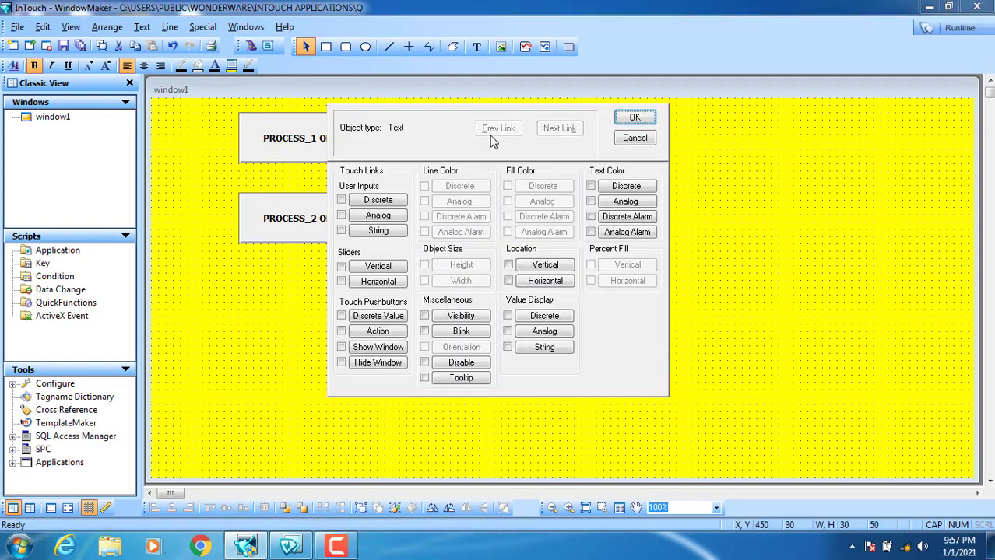
left_click(647, 142)
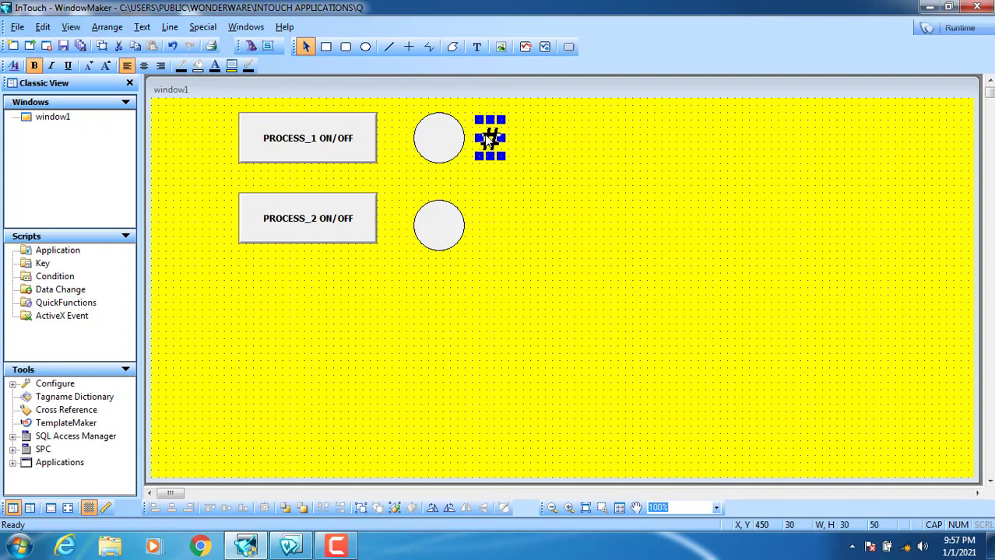
right_click(489, 138)
left_click(520, 172)
left_click(500, 211)
left_click_drag(484, 227, 484, 224)
left_click(555, 232)
- Give the first # a discrete value display on P1 showing PROCESS_1_ON or PROCESS_1_OFF
double_click(485, 142)
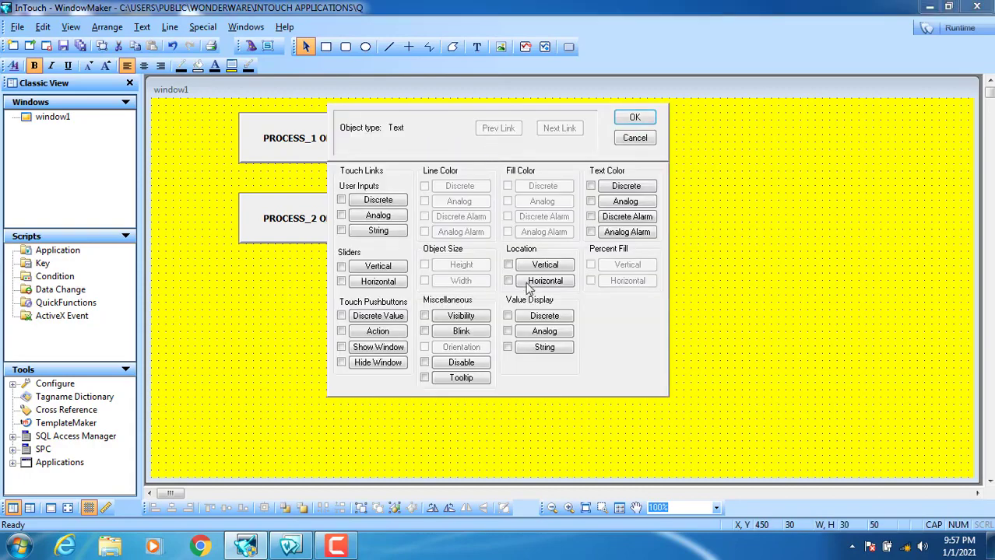
left_click(544, 317)
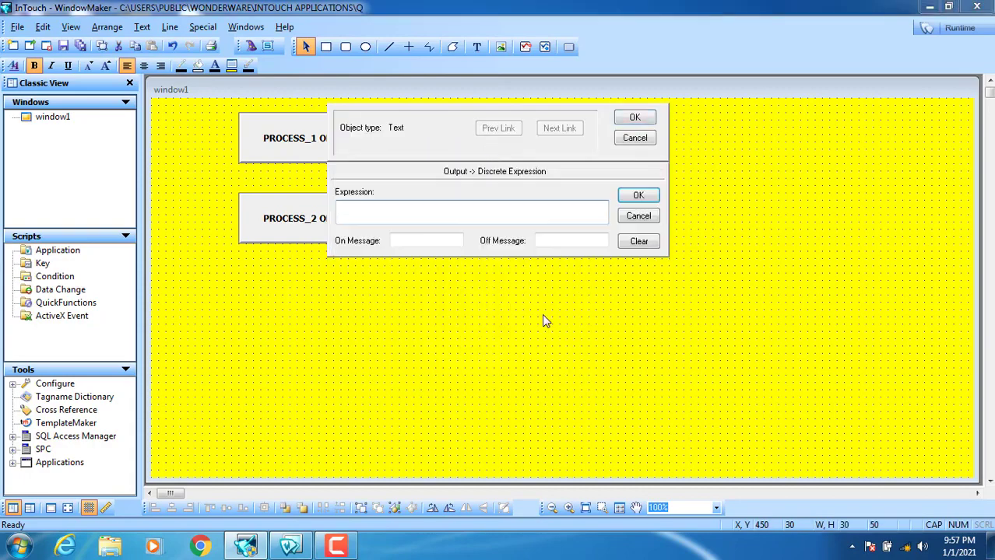
type("P1")
left_click(413, 240)
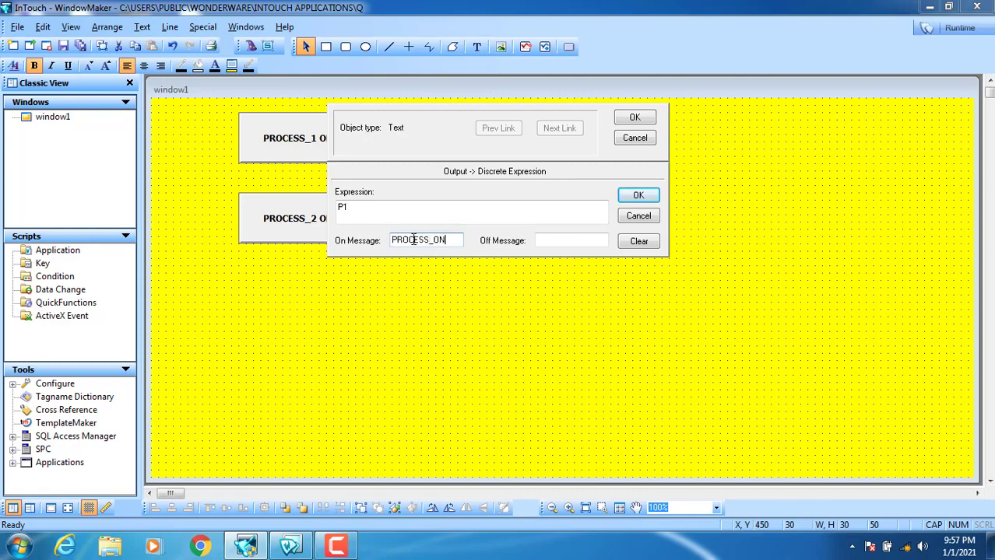
type("PROCESS_ON")
left_click(557, 241)
type("PR")
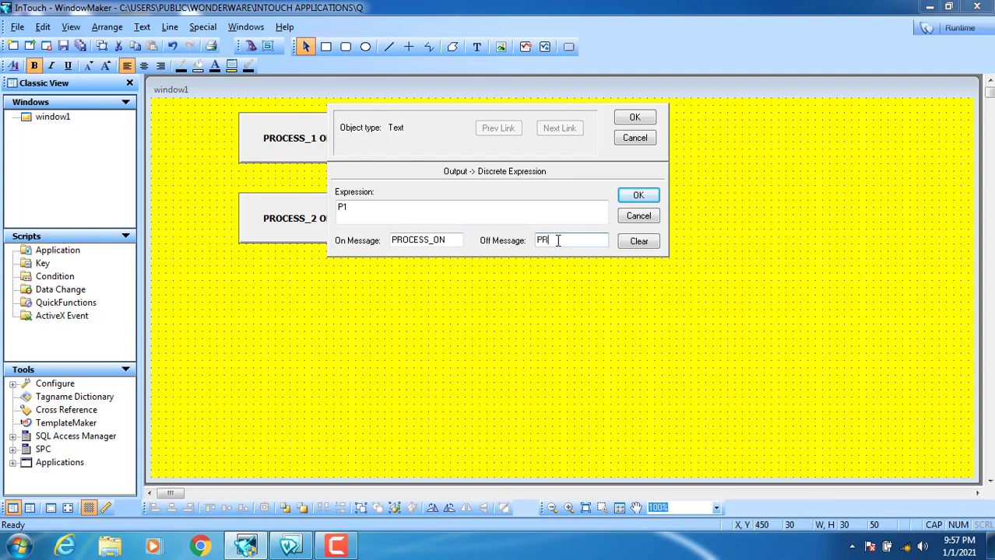
type("OCESS_OFF")
left_click(572, 240)
type("_1_OFF")
left_click(429, 240)
type("_1")
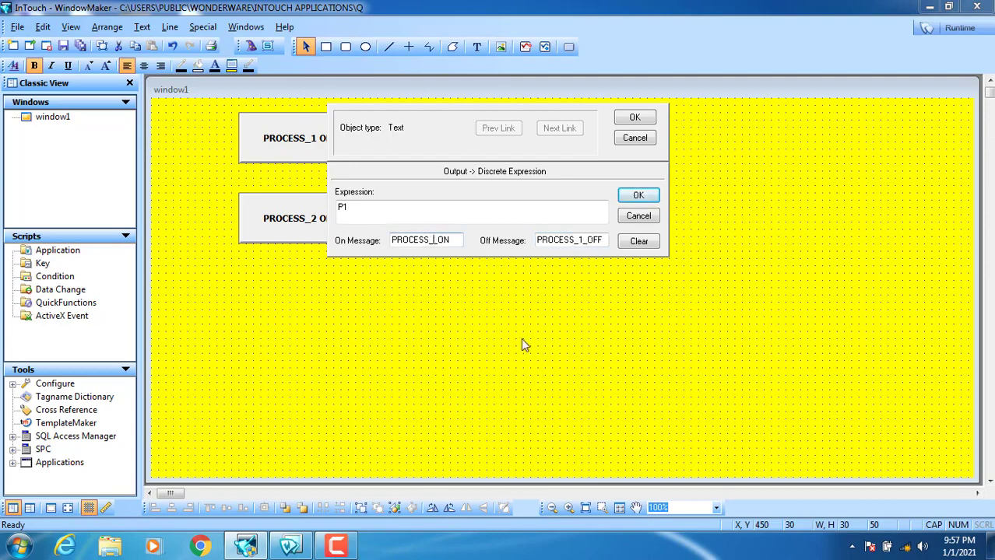
left_click(634, 117)
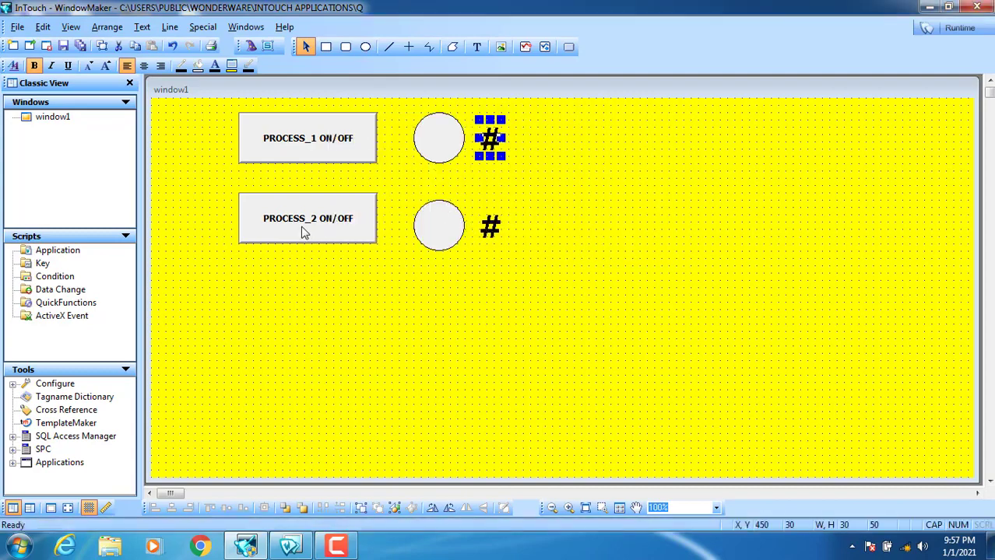
- Give PROCESS_2 a discrete value pushbutton link to new tag P2
left_click(347, 298)
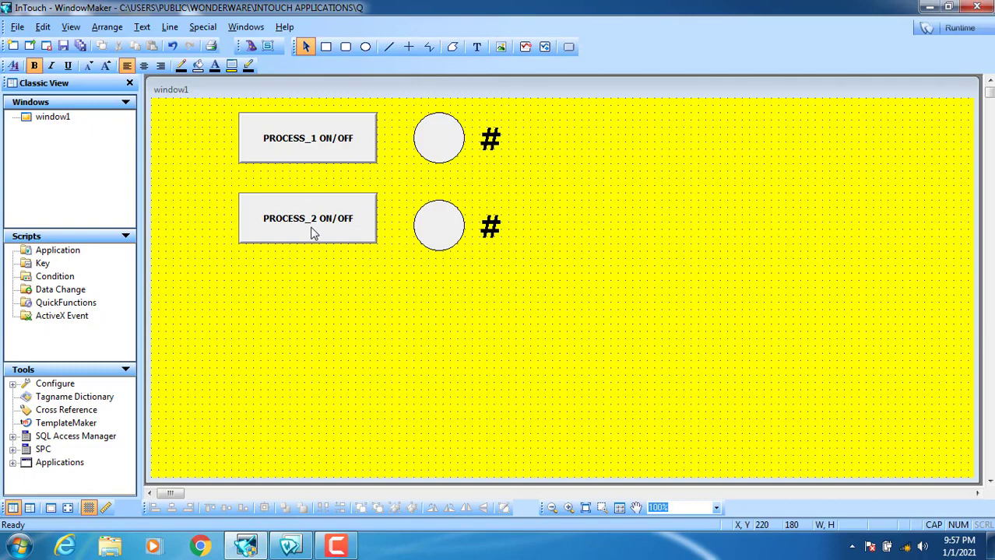
double_click(312, 234)
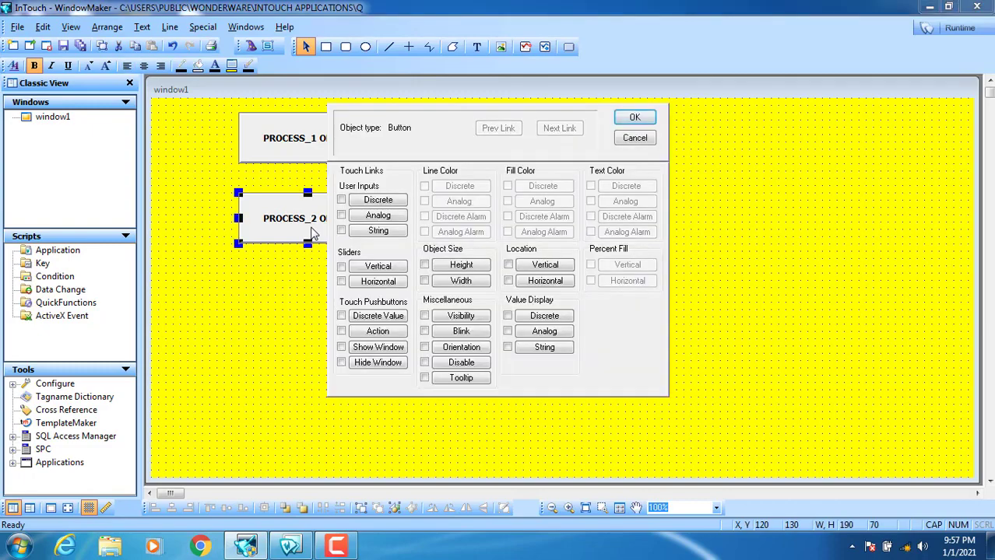
left_click(382, 319)
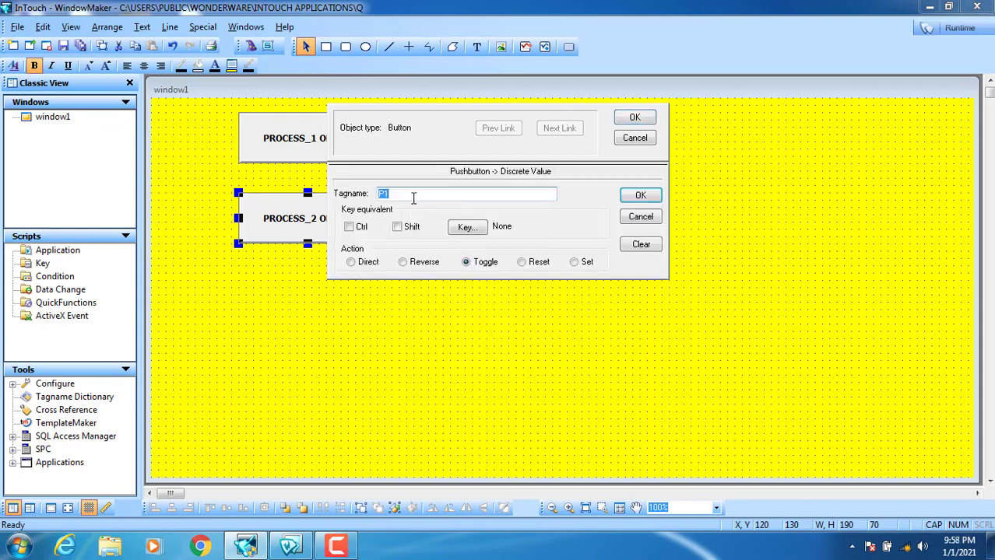
type("P1")
left_click(634, 197)
left_click(462, 310)
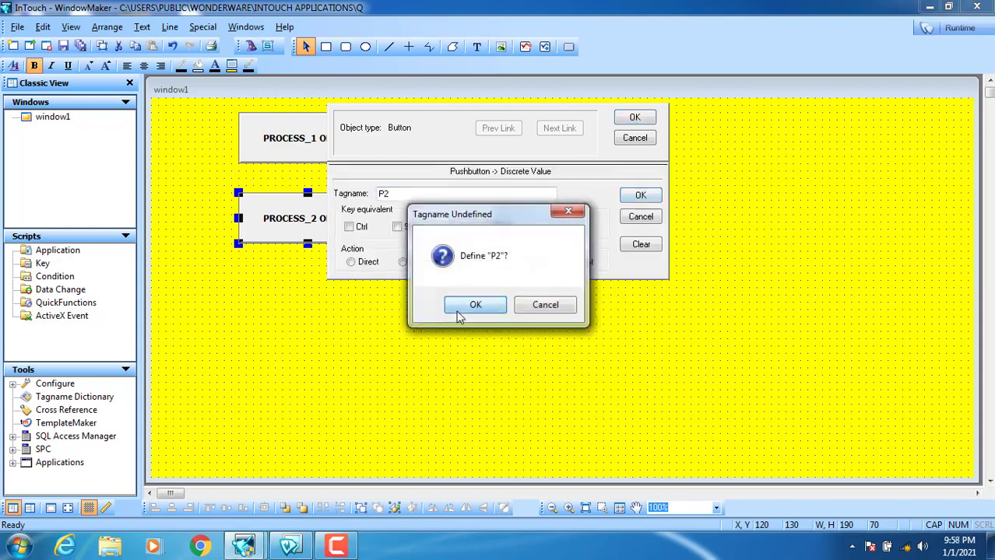
left_click(599, 122)
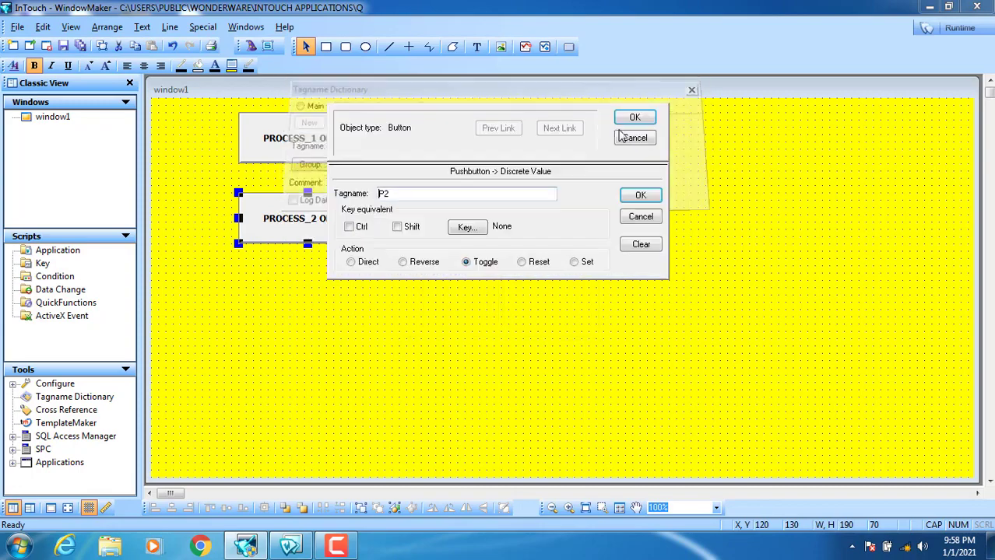
left_click(635, 117)
- Give the second circle a discrete fill-colour expression link
left_click(450, 232)
double_click(450, 232)
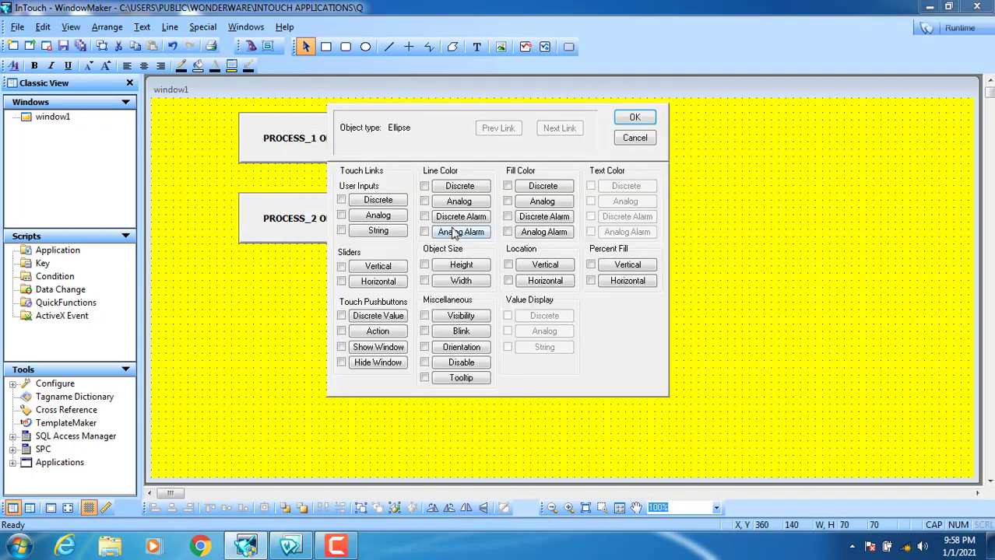
left_click(542, 186)
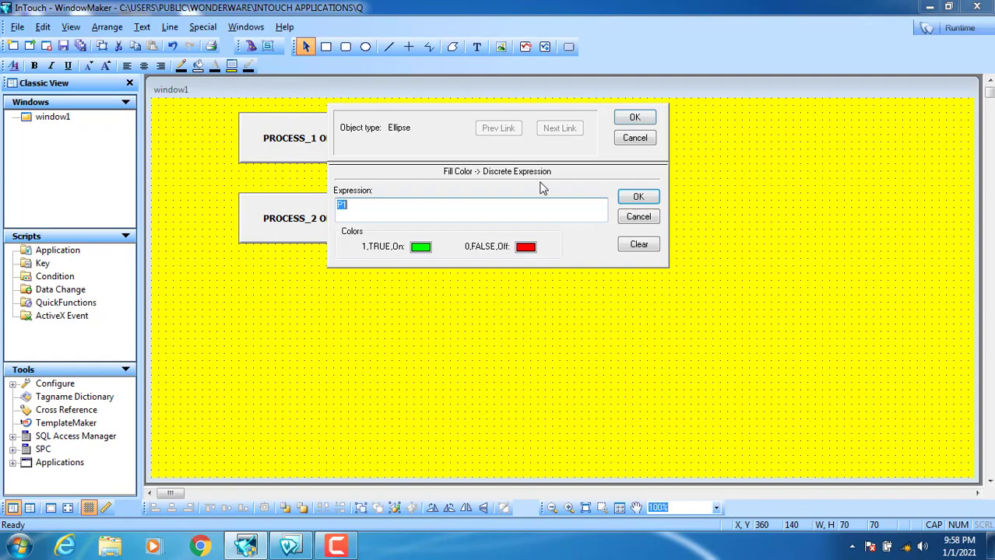
left_click(413, 209)
left_click(636, 117)
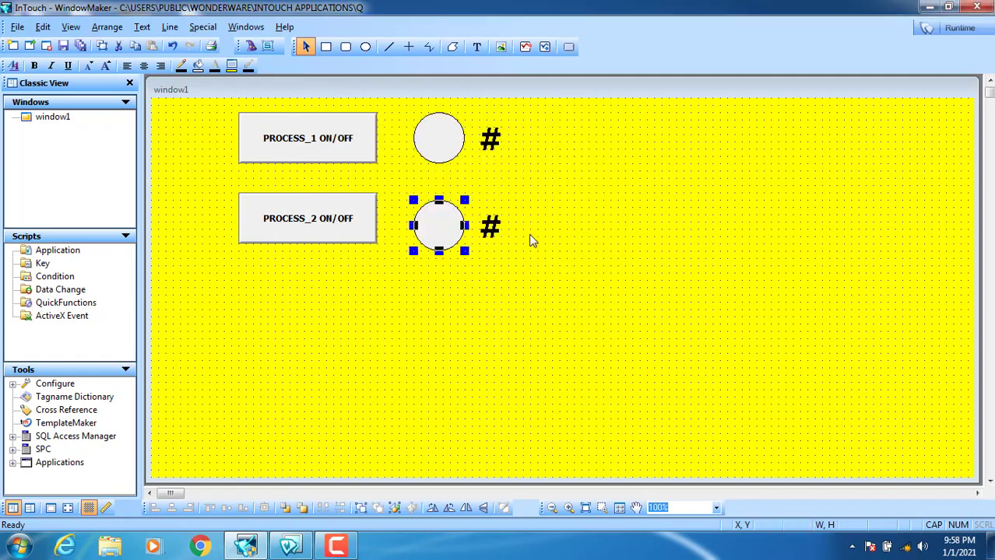
- Set the second # discrete display to P2 with PROCESS_2_ON and PROCESS_2_OFF messages
double_click(490, 231)
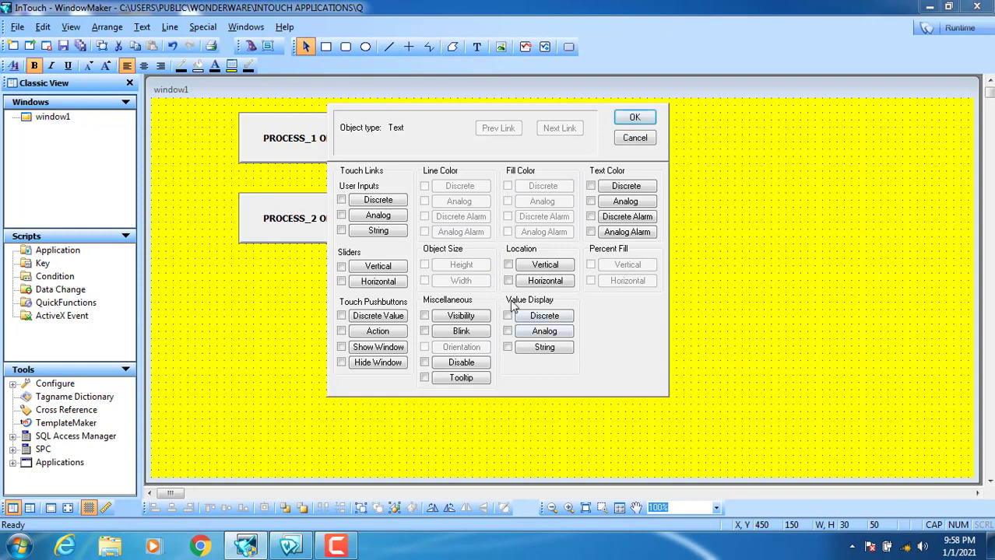
left_click(548, 317)
left_click(361, 209)
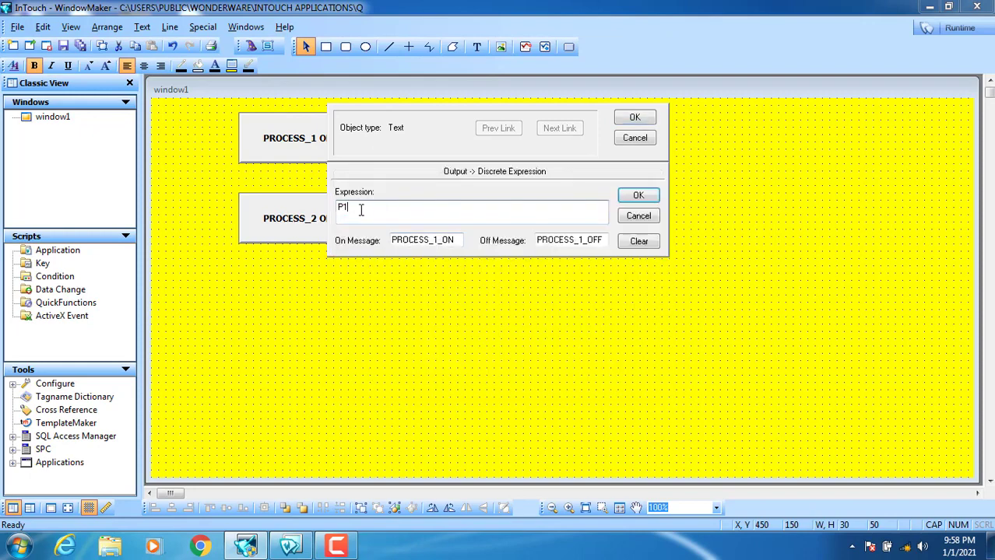
type("2")
left_click(438, 242)
key("BackSpace")
type("2")
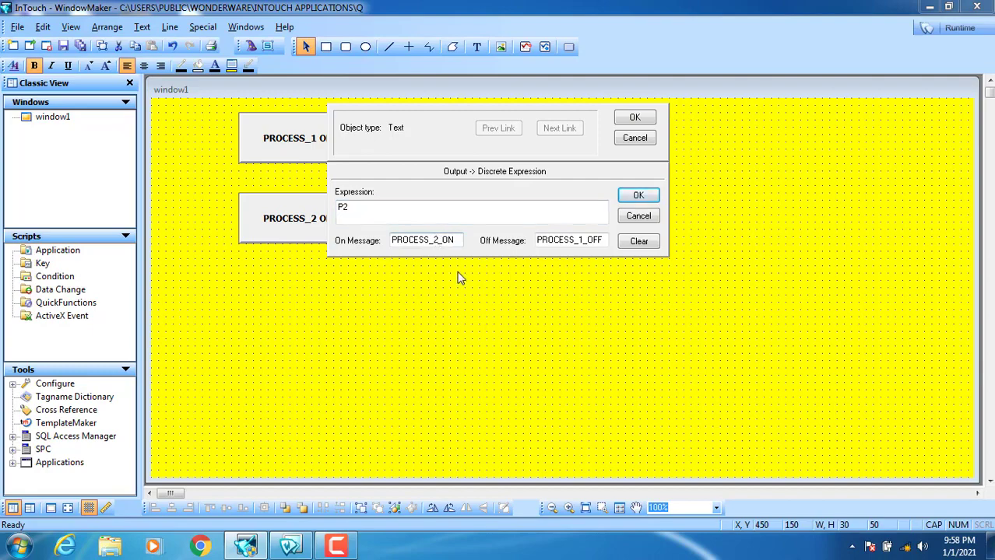
left_click(583, 243)
key("BackSpace")
type("2")
left_click(633, 117)
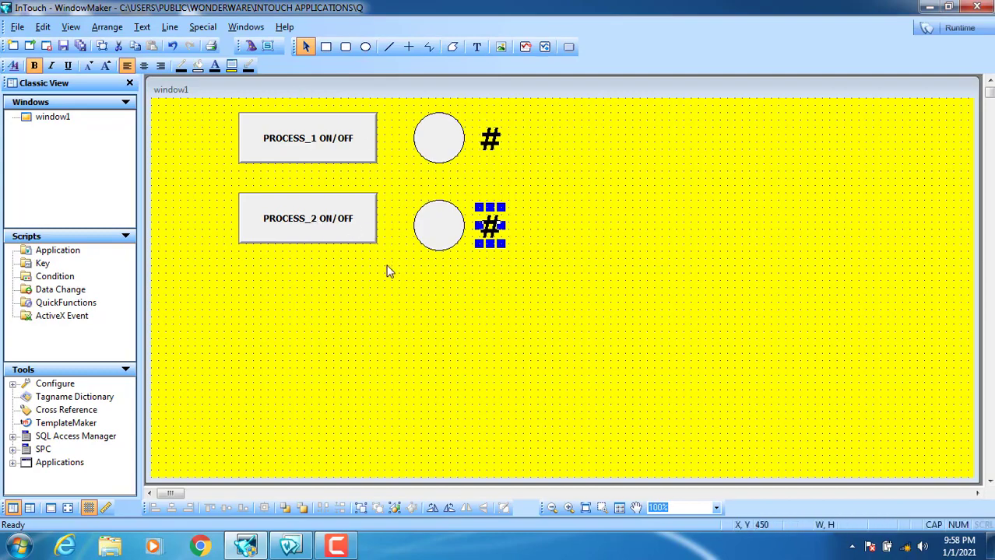
- Check the PROCESS_1 and PROCESS_2 buttons by selecting each, then clear the selection
left_click(326, 138)
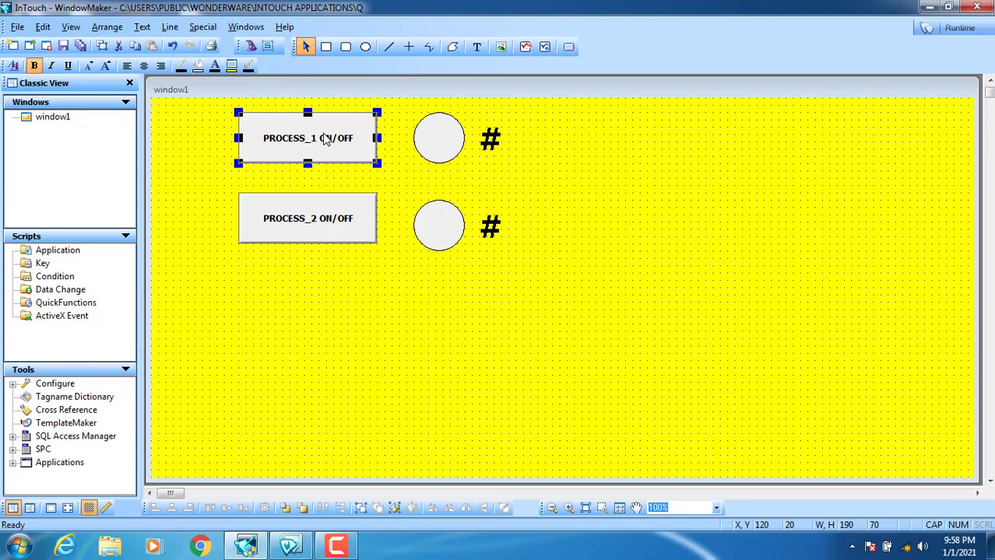
left_click(318, 234)
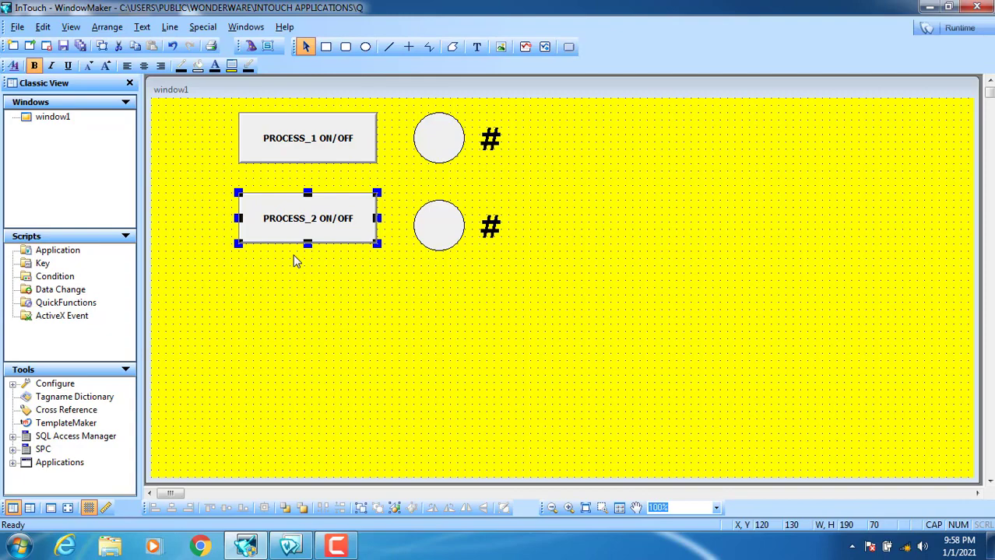
left_click(347, 298)
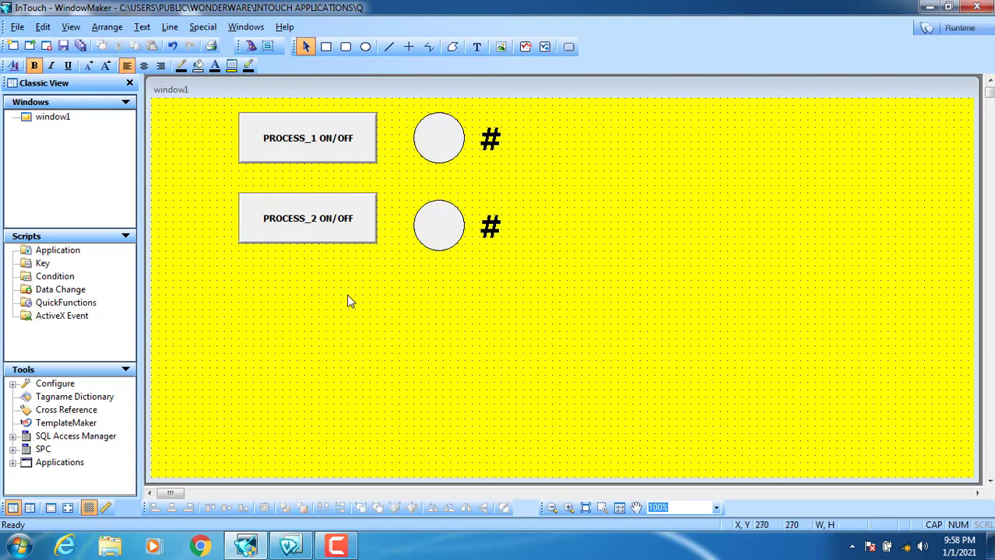
- Set the security type to InTouch, acknowledge the restart notice, and close WindowViewer
left_click(201, 31)
mouse_move(212, 44)
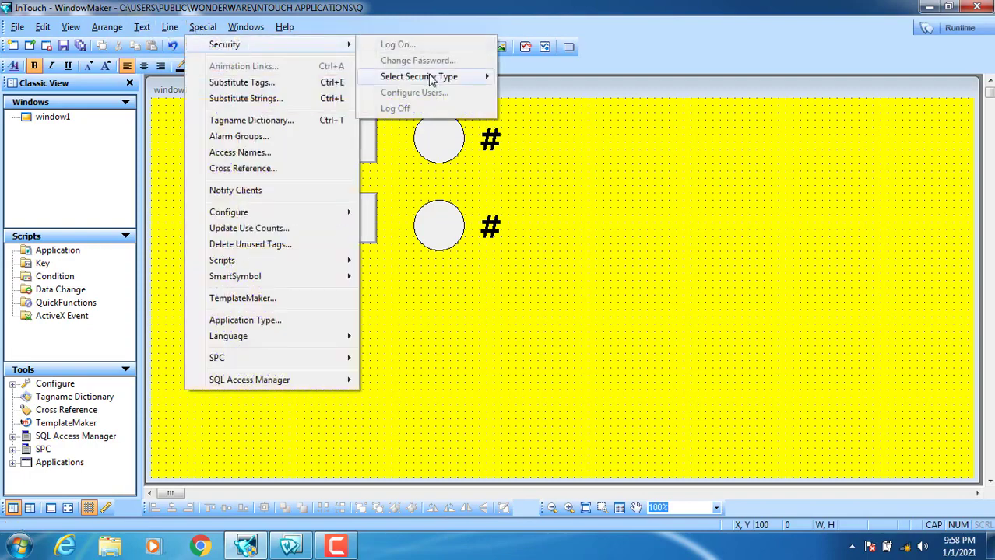
mouse_move(432, 81)
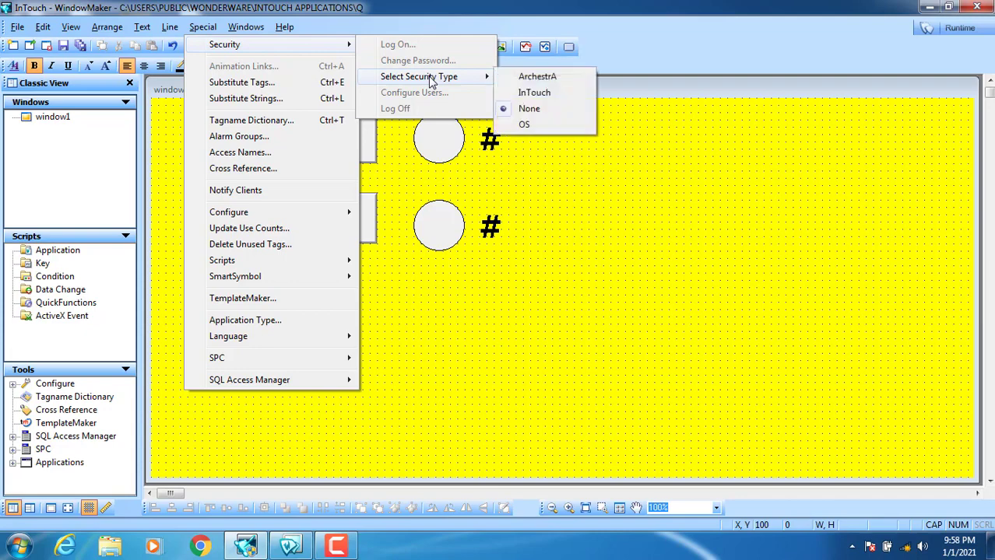
left_click(535, 93)
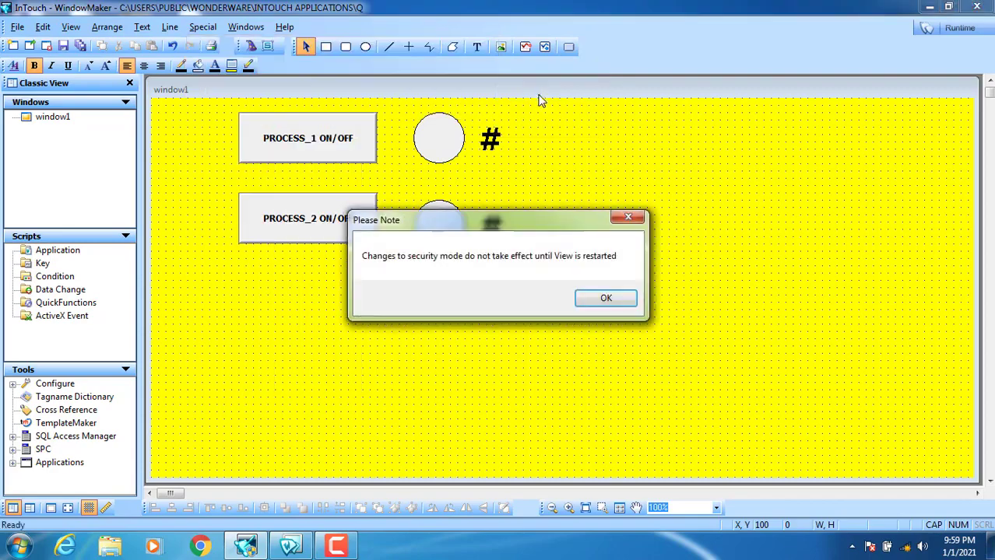
left_click_drag(419, 221, 400, 170)
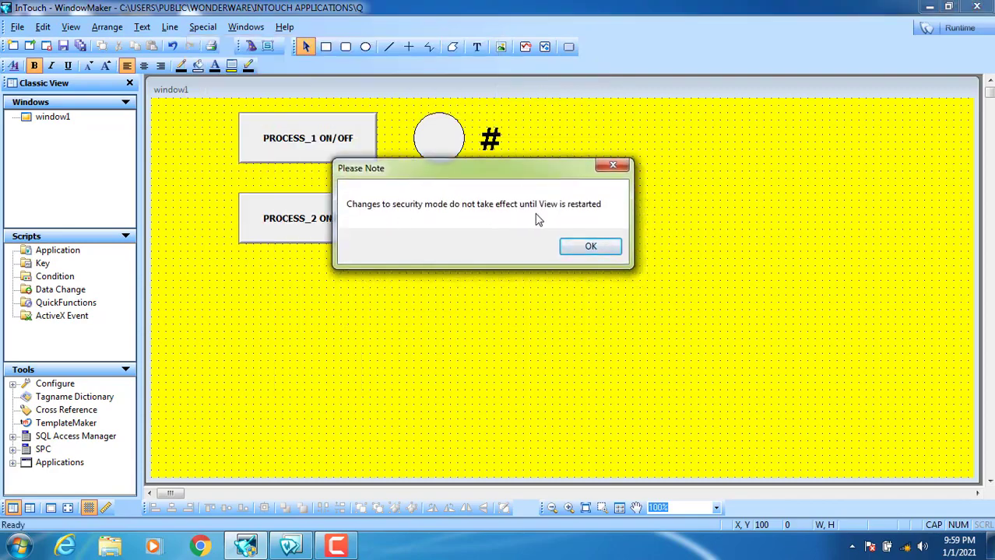
left_click(589, 248)
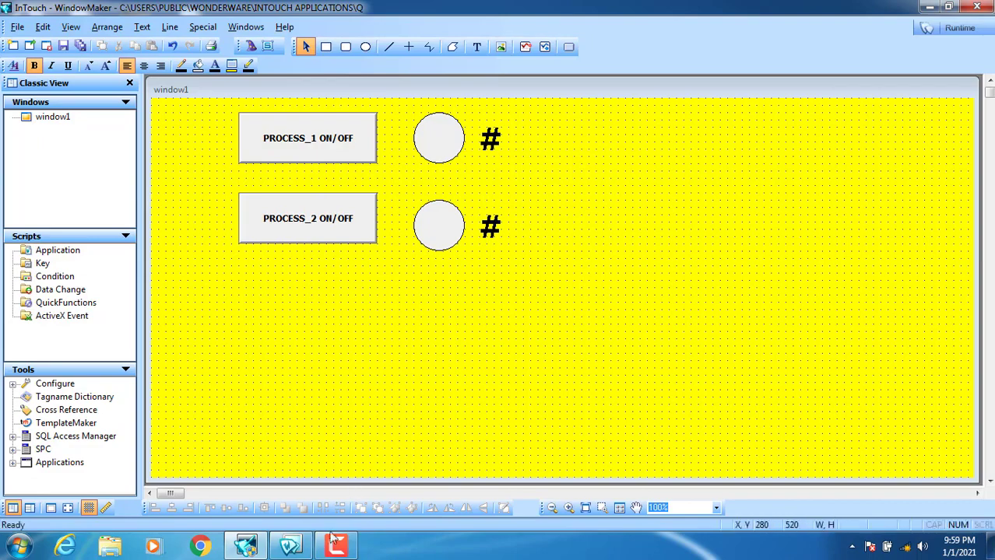
left_click(289, 545)
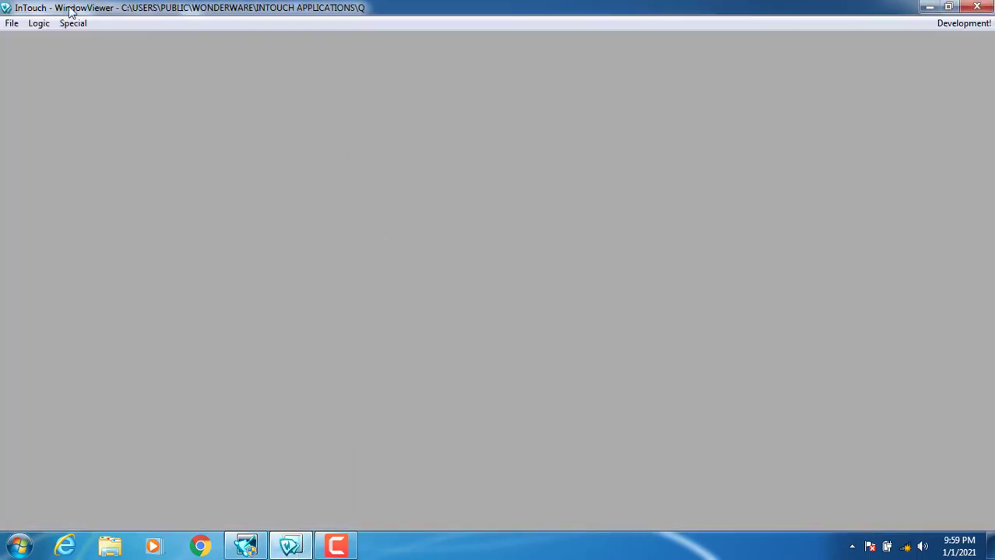
left_click(976, 7)
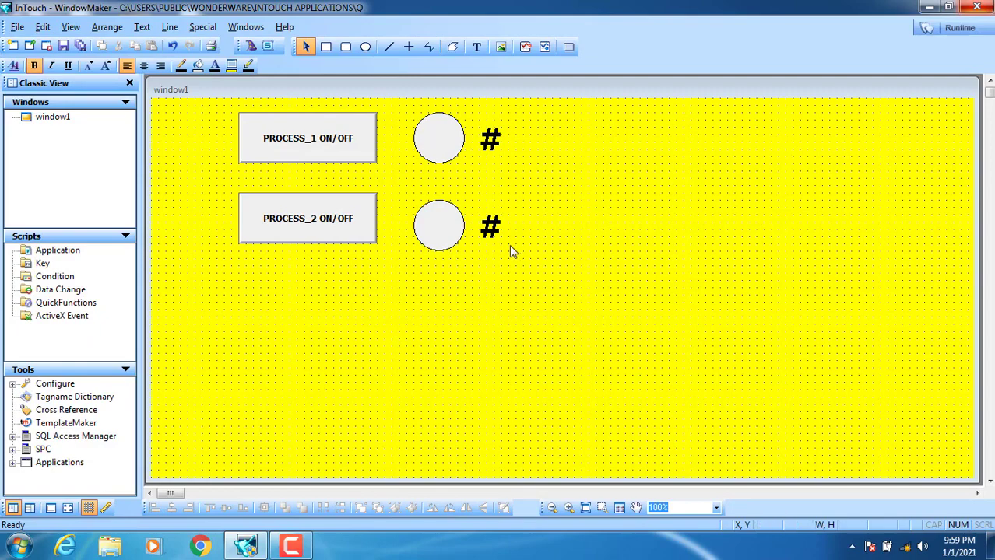
- Confirm InTouch as the application's security type
left_click(204, 28)
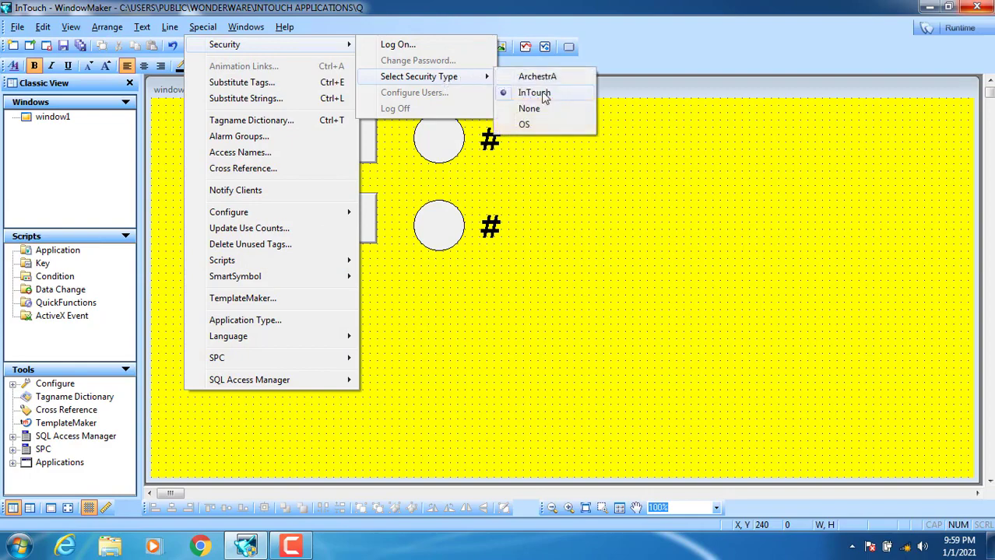
left_click(543, 94)
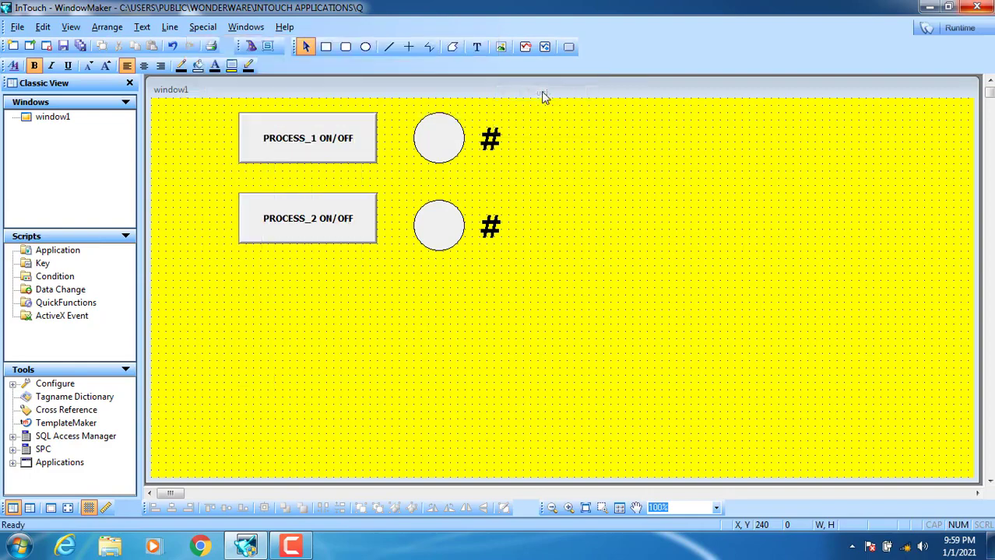
left_click(204, 27)
mouse_move(225, 45)
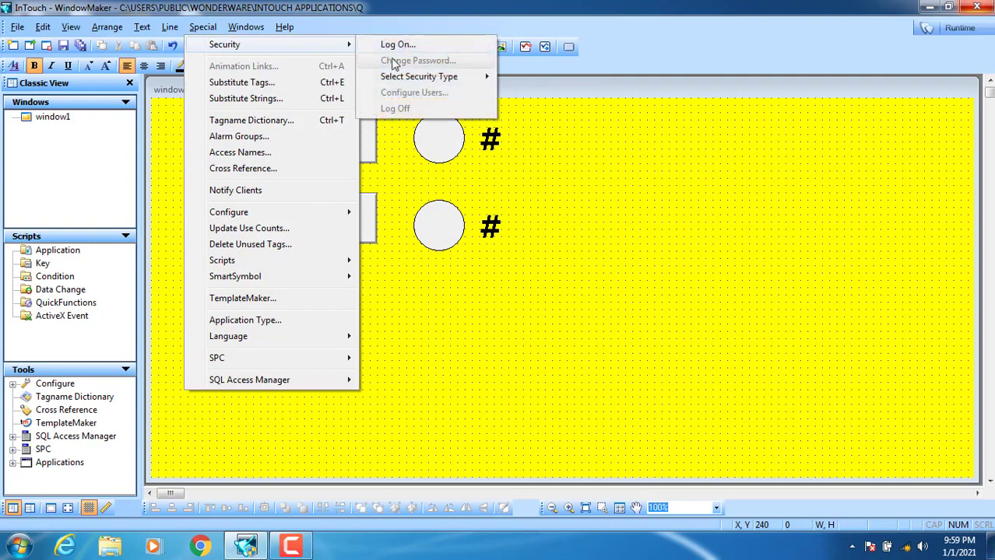
mouse_move(465, 81)
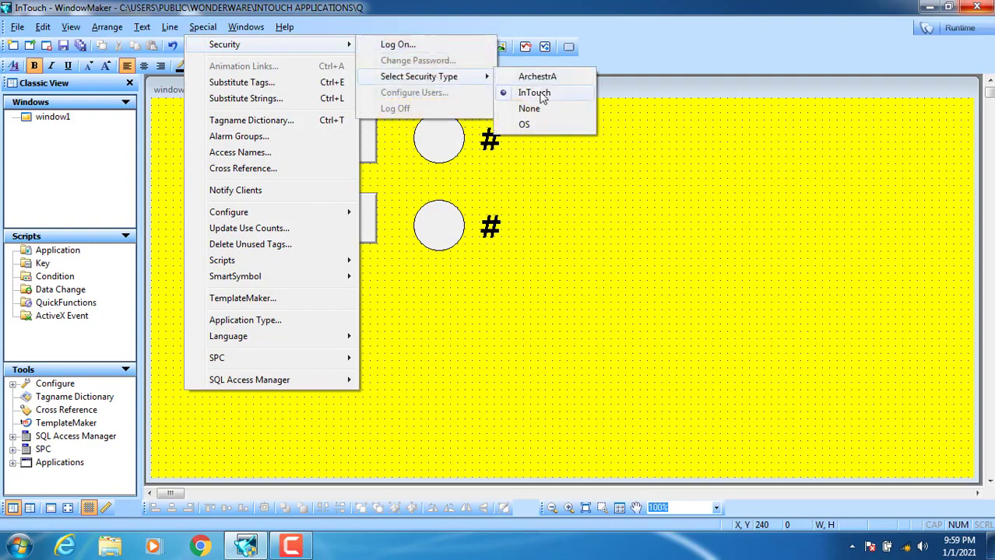
left_click(543, 94)
- Log on as administrator with the administrator password
left_click(204, 28)
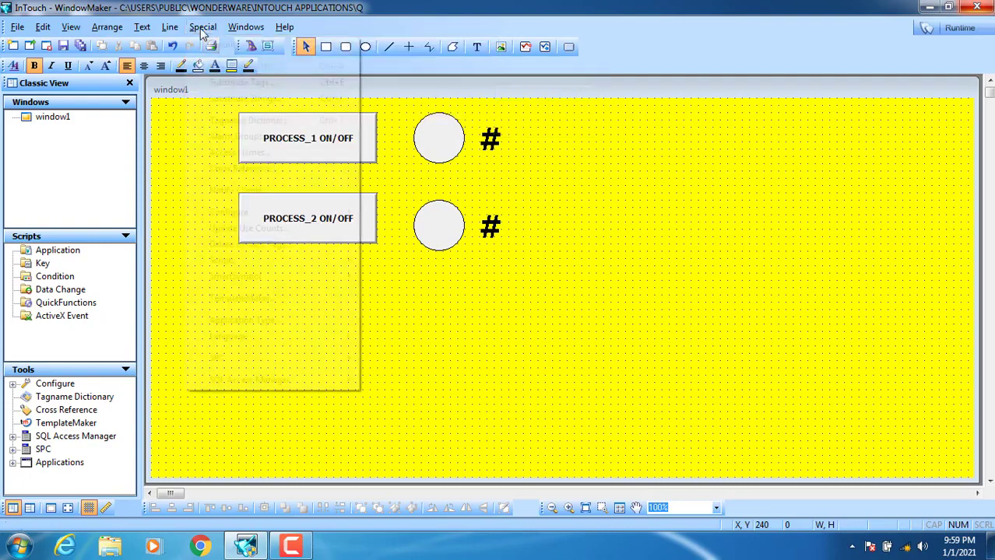
mouse_move(218, 48)
left_click(378, 47)
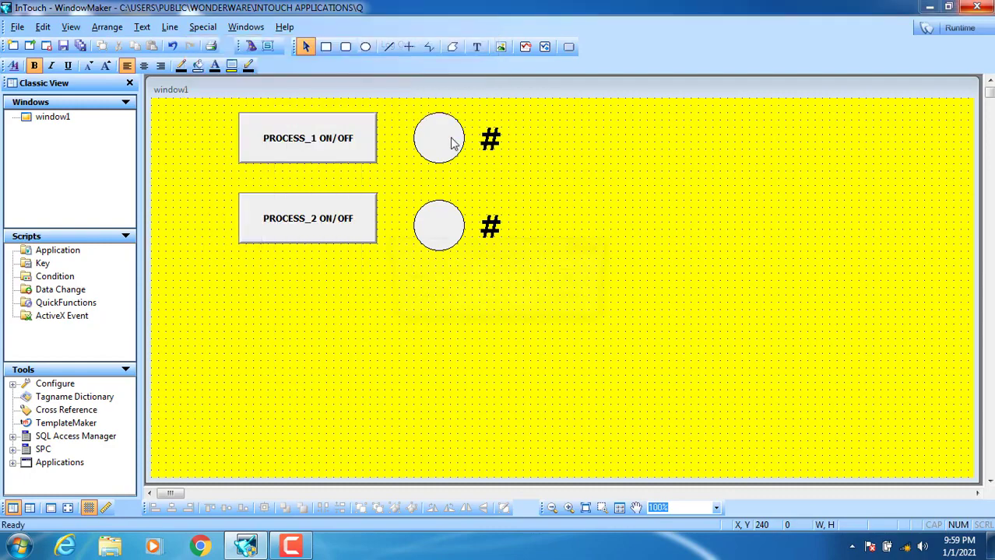
left_click_drag(510, 243, 633, 109)
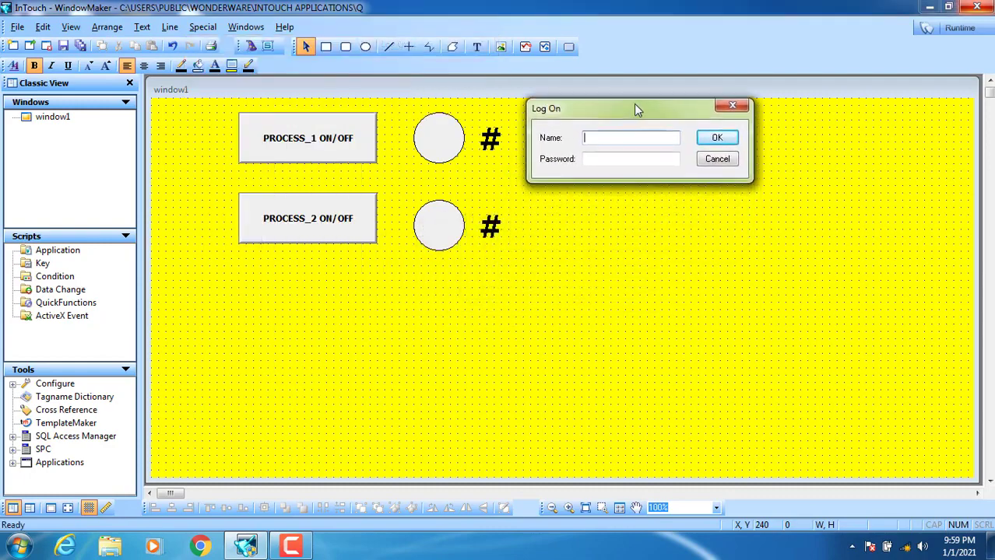
left_click(631, 136)
type("administrator")
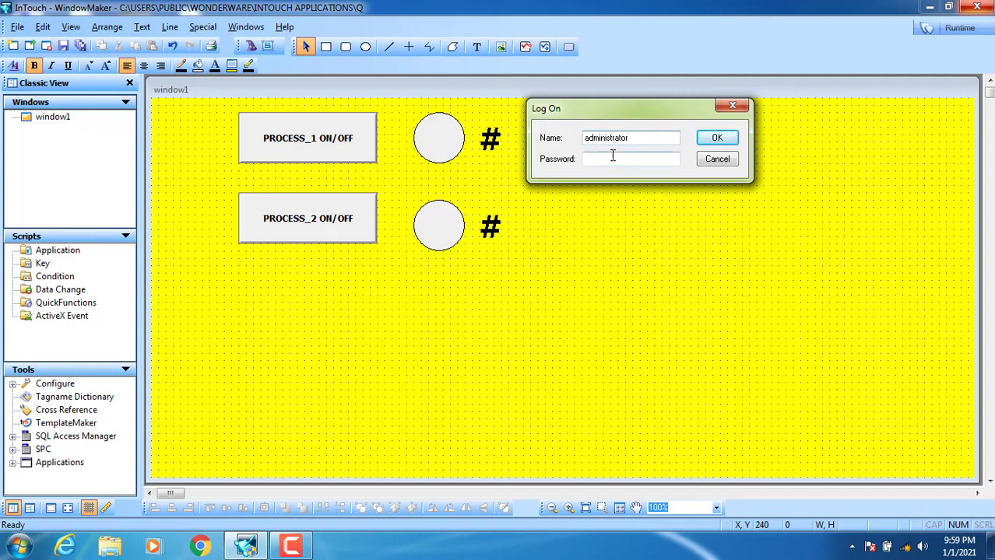
left_click_drag(635, 137, 572, 138)
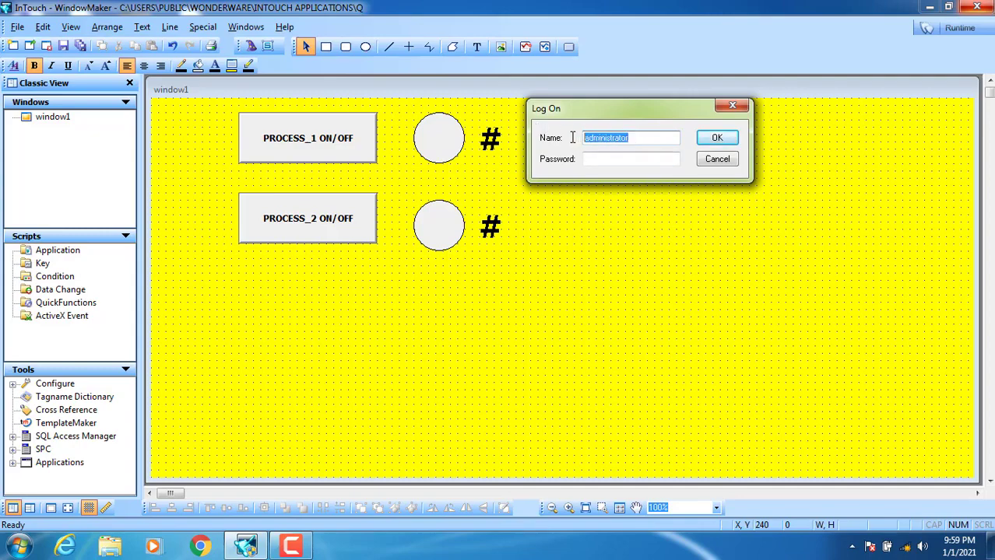
left_click(602, 160)
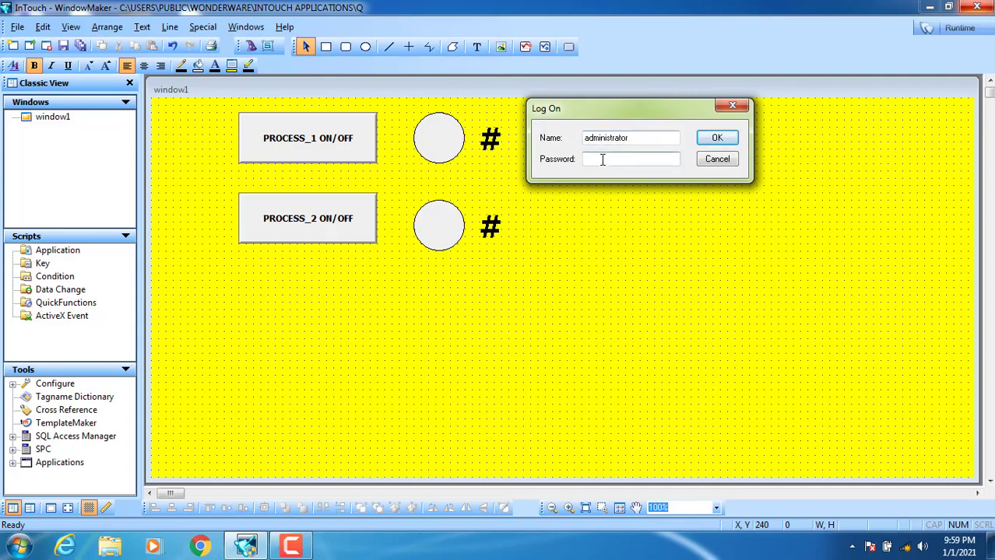
type("••••••••••")
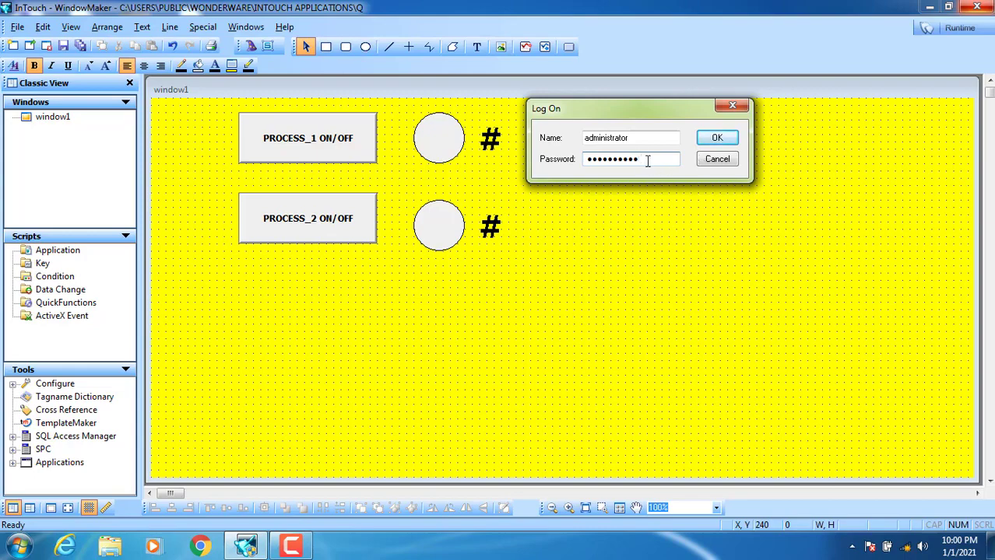
double_click(626, 137)
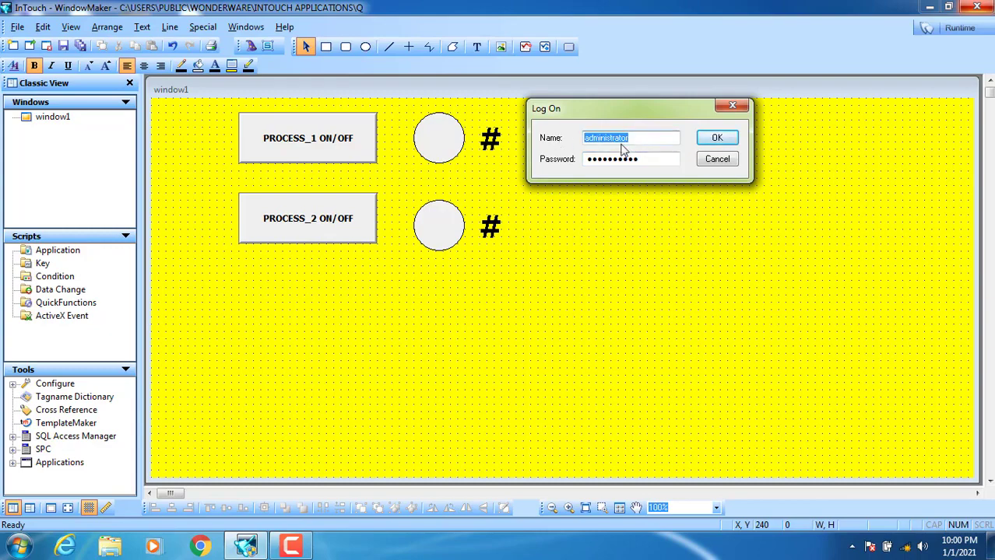
left_click(717, 140)
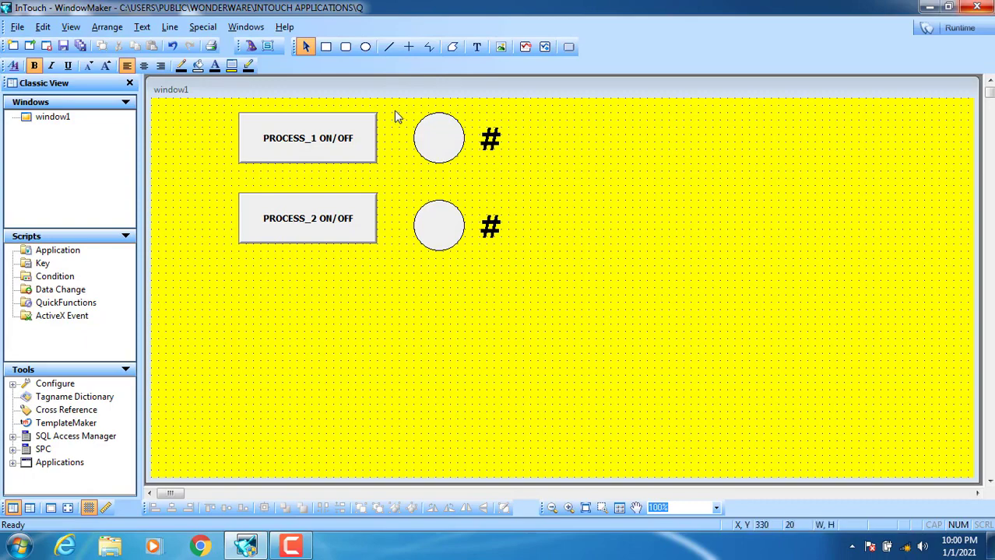
- In Configure Users, add user operator1 with a password and access level
left_click(203, 26)
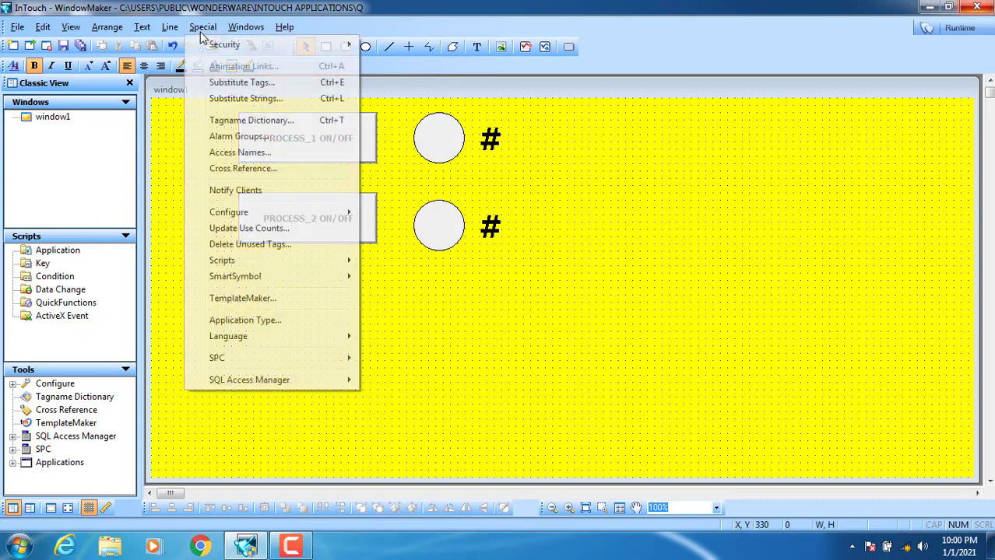
mouse_move(216, 47)
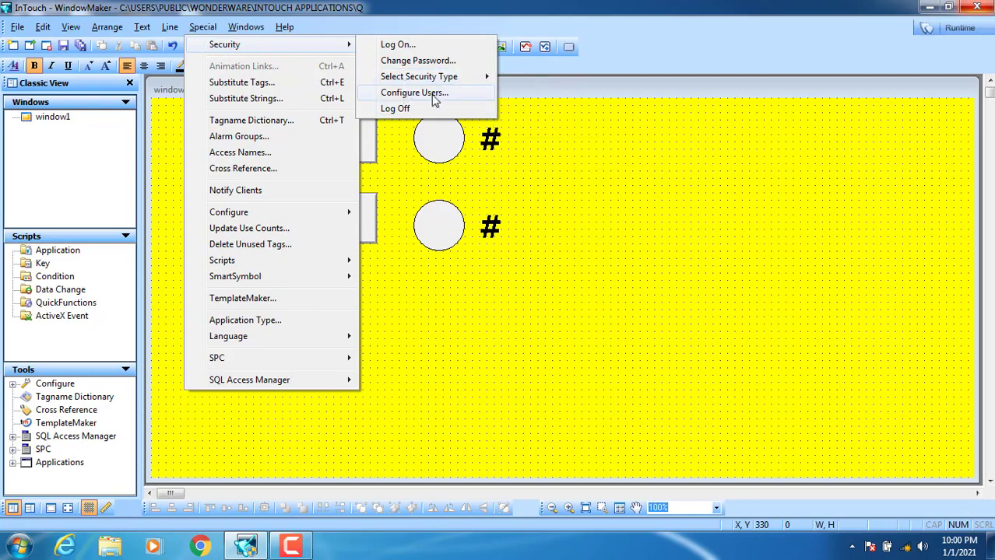
left_click(405, 93)
left_click_drag(471, 214, 612, 109)
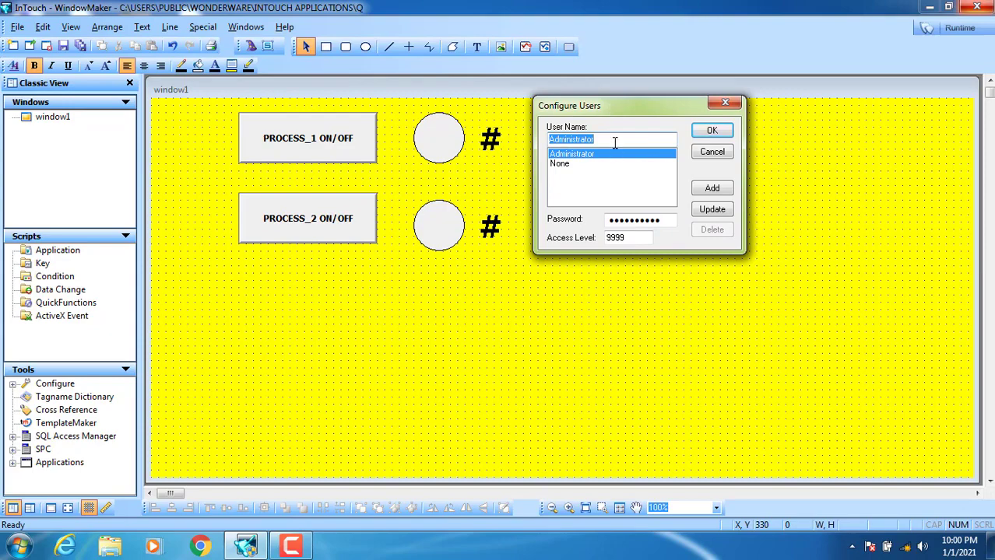
type("operator1")
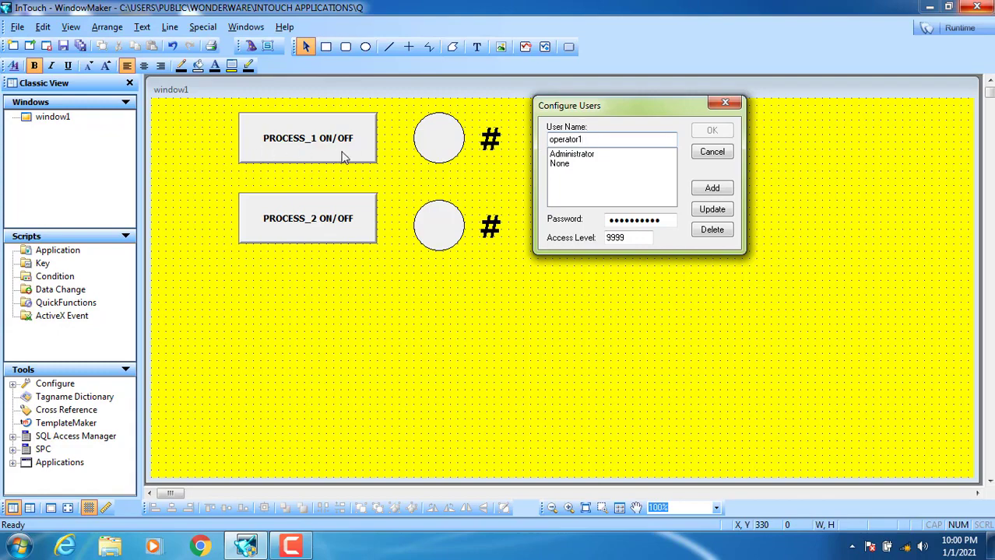
left_click_drag(664, 221, 583, 220)
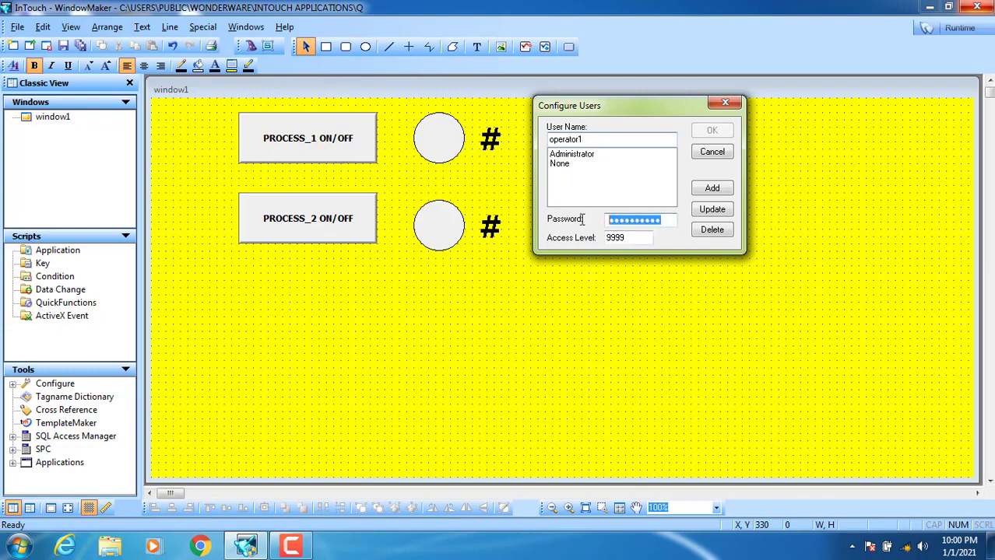
type("123")
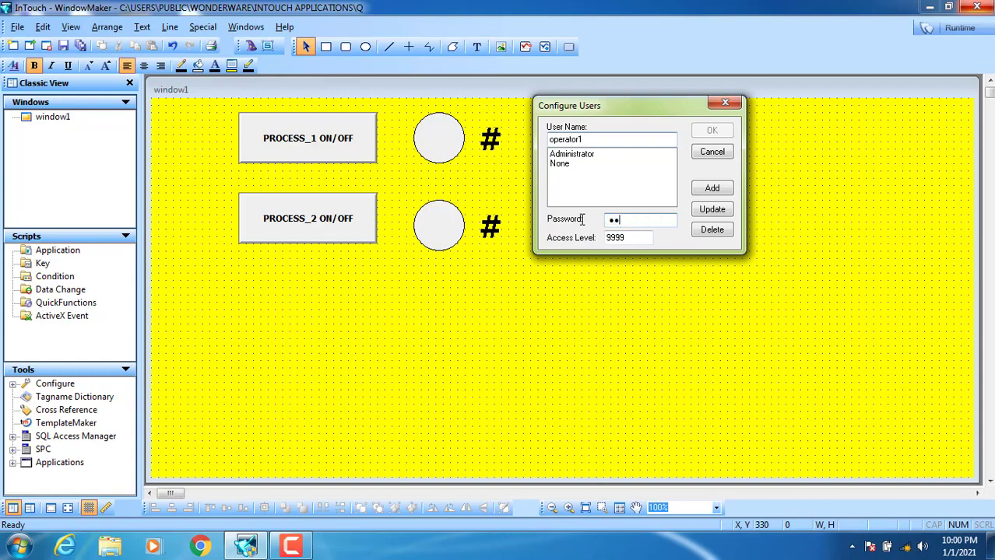
double_click(624, 239)
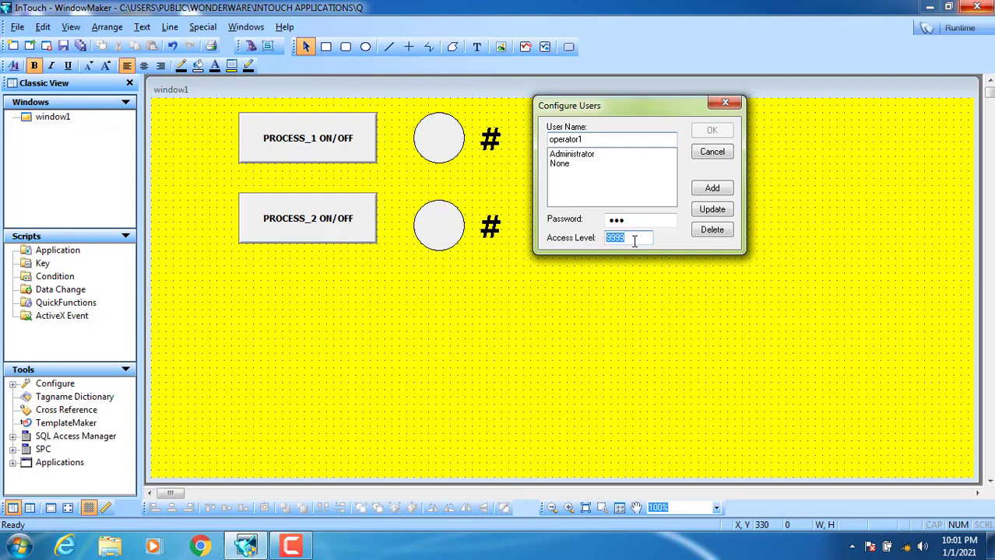
type("8")
left_click(707, 193)
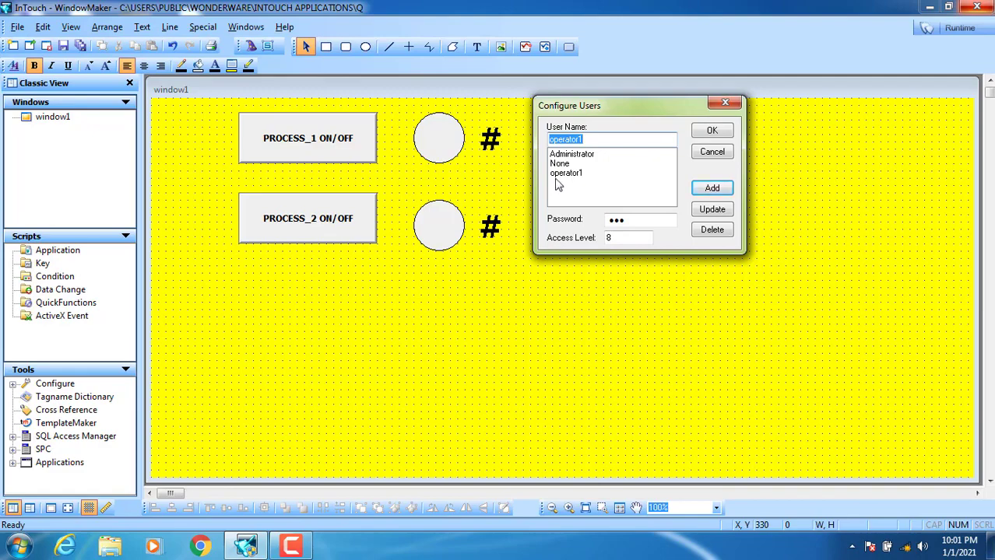
- Add user operator2 with a password and access level
left_click(589, 137)
key("BackSpace")
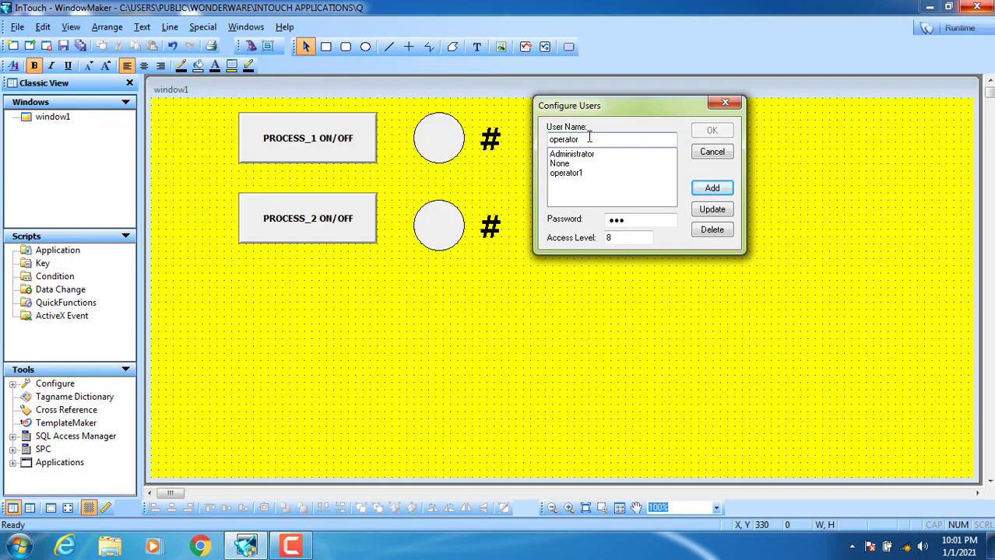
type("2")
left_click_drag(633, 220, 582, 225)
type("123")
left_click(625, 240)
type("8")
left_click(709, 189)
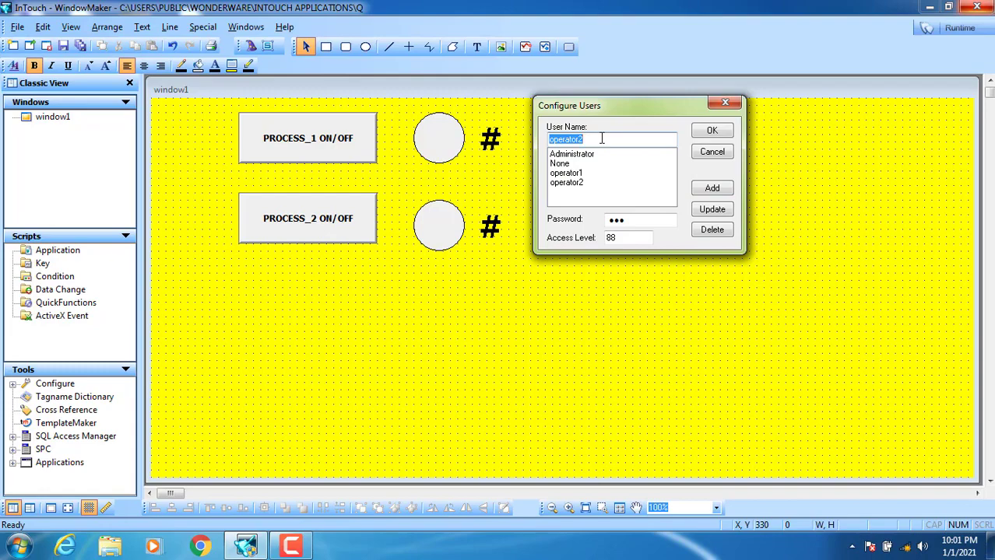
- Add user master with a password and access level 888, then save the user configuration
type("master")
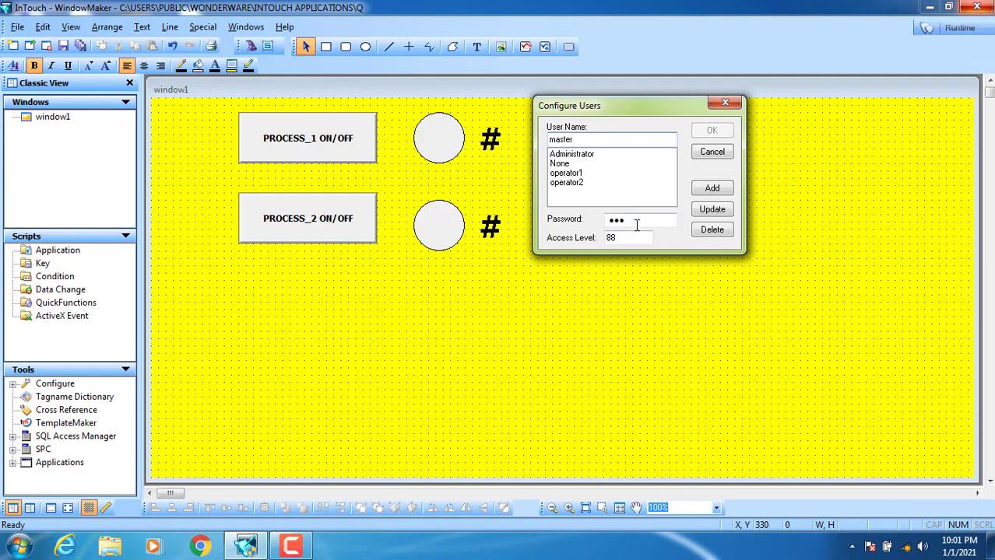
left_click_drag(637, 221, 596, 221)
type("123")
left_click_drag(635, 238, 589, 243)
type("888")
left_click(703, 190)
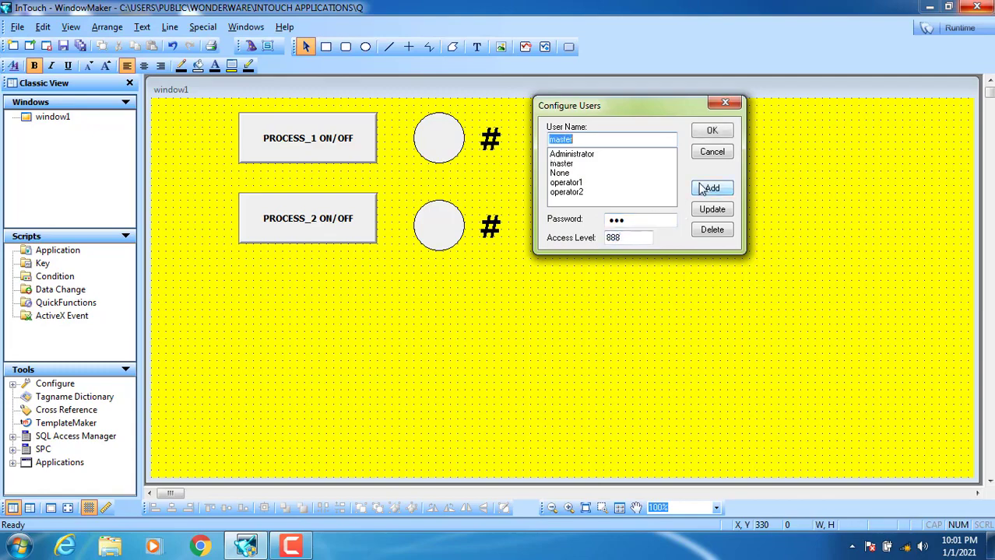
left_click(715, 133)
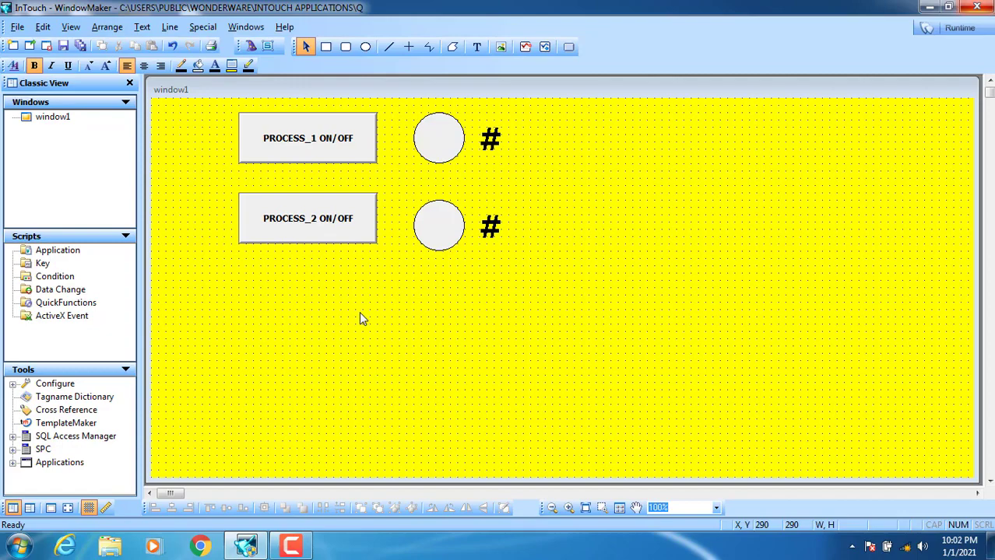
- Open the Visibility link for the PROCESS_1 ON/OFF button, cancelling once and reopening it
double_click(302, 149)
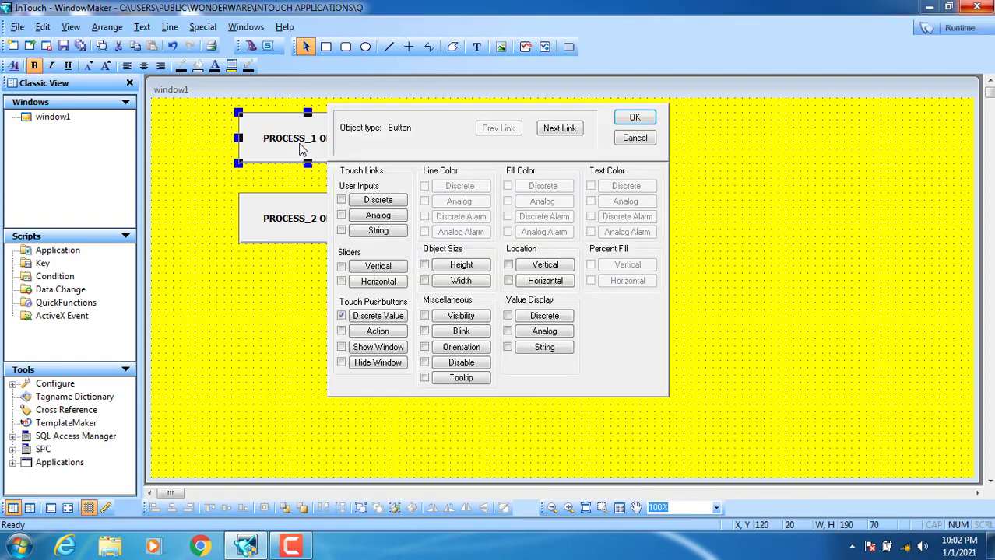
left_click(463, 316)
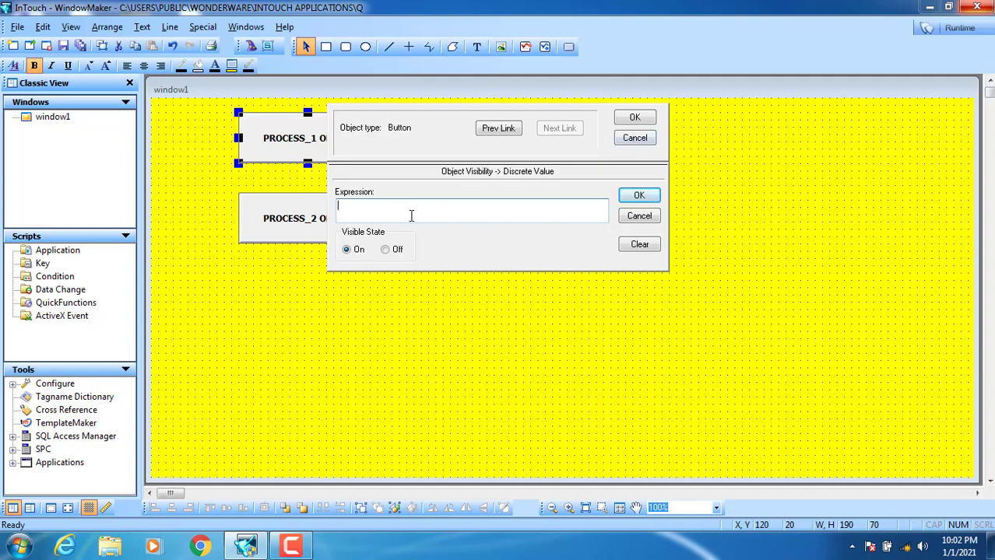
left_click(637, 138)
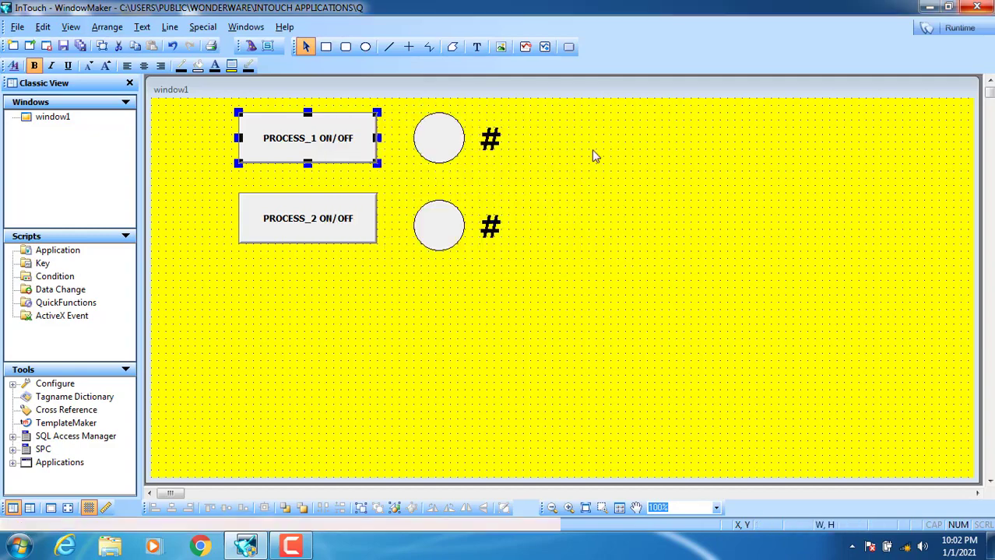
double_click(339, 148)
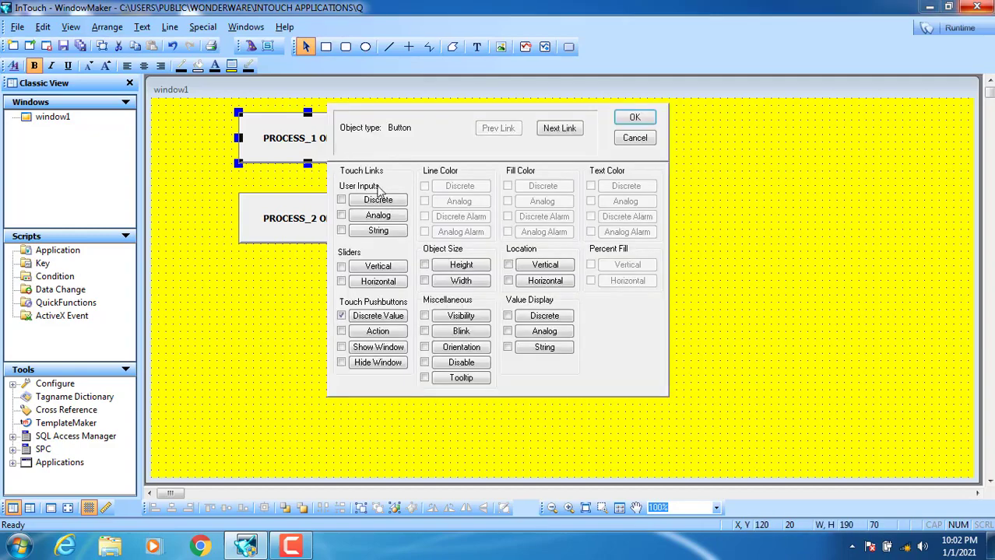
left_click(464, 318)
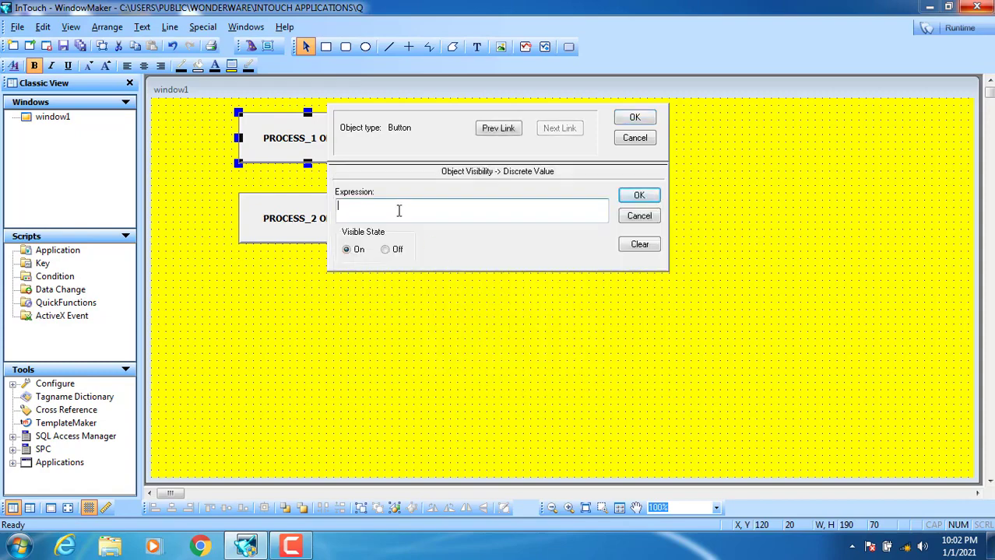
- Insert the $AccessLevel system tag into the visibility expression
double_click(399, 211)
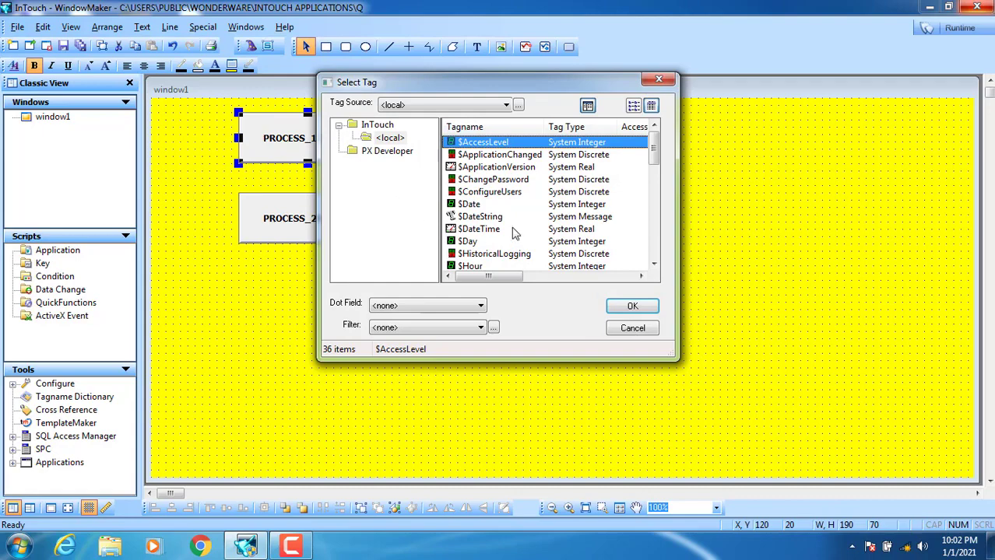
left_click(474, 155)
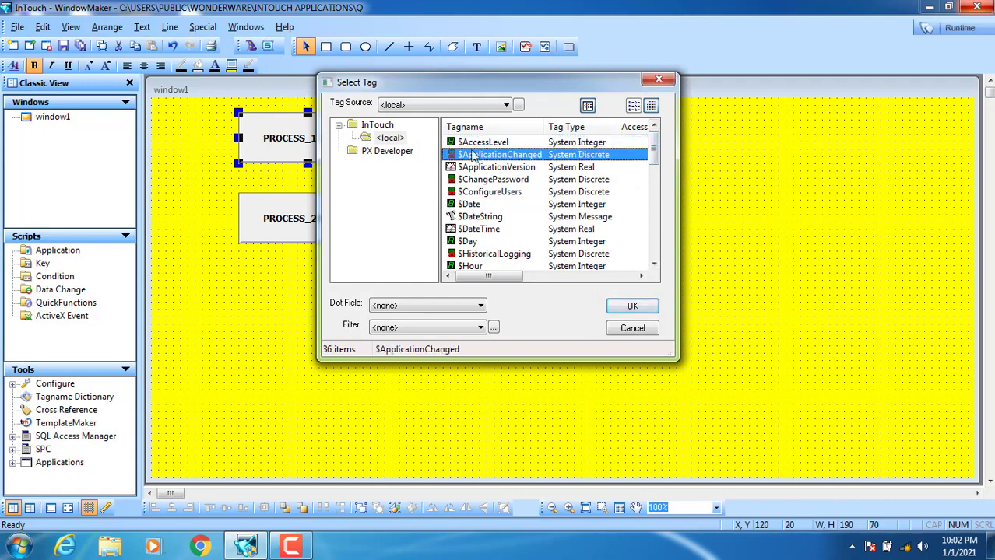
left_click(470, 147)
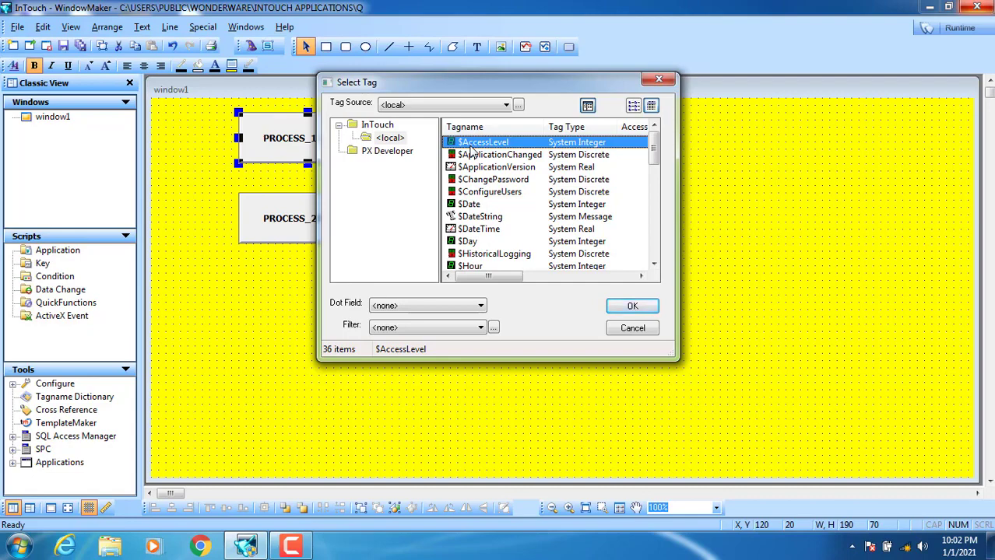
left_click(474, 155)
left_click(474, 168)
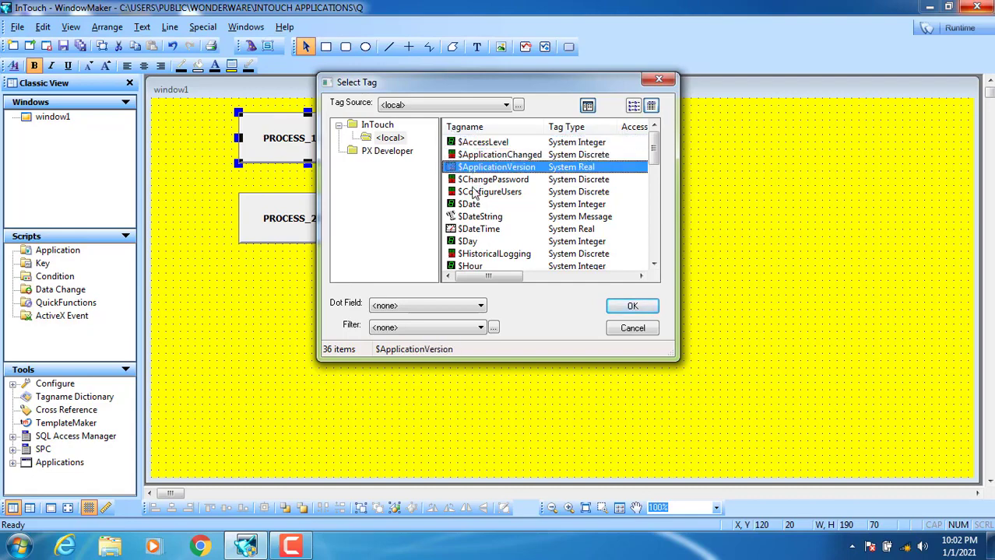
left_click(474, 193)
left_click(473, 180)
left_click(471, 167)
left_click(469, 155)
left_click(464, 143)
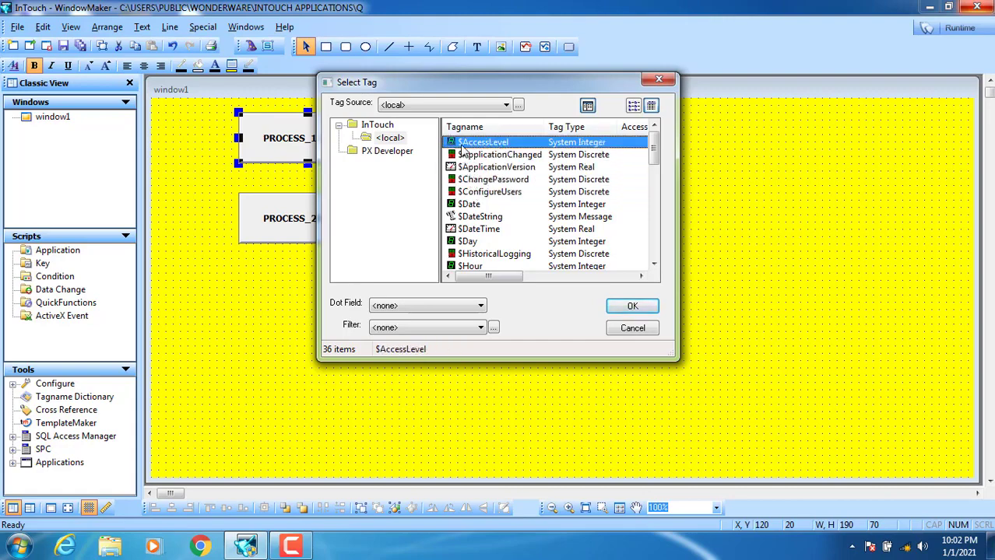
left_click(632, 308)
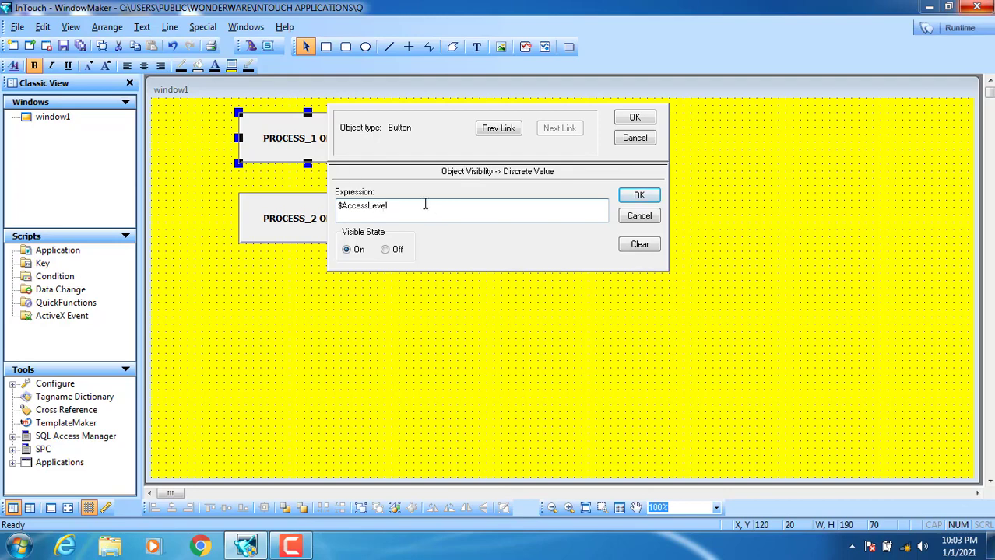
- Complete the expression as '$AccessLevel==8 or $AccessLevel==888' and apply it
type("==8")
left_click(414, 209)
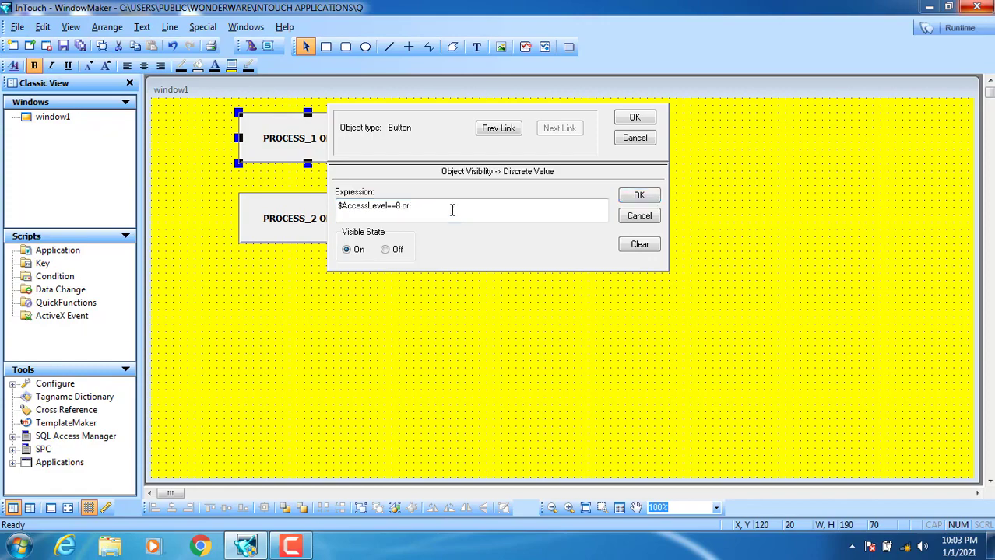
double_click(451, 211)
double_click(475, 142)
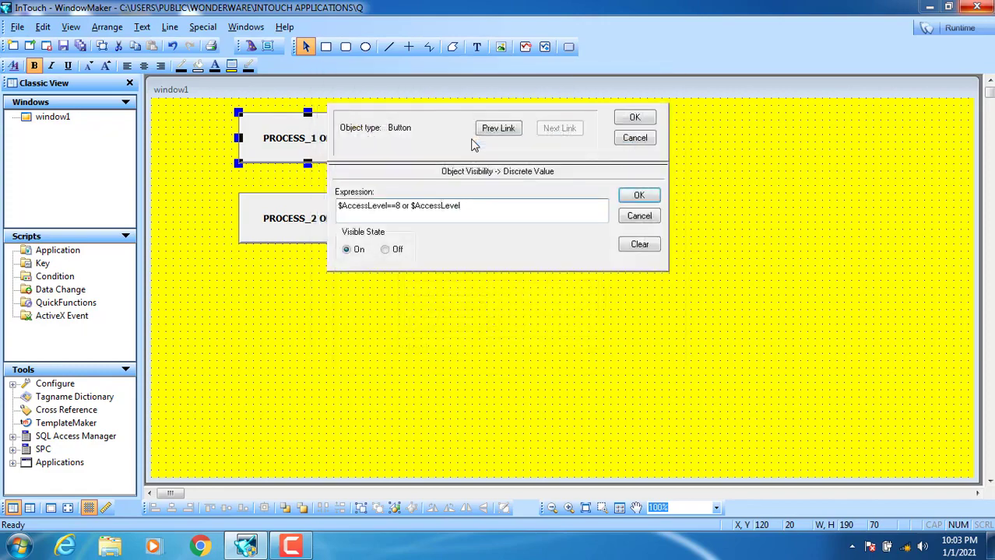
type("==888")
left_click(634, 116)
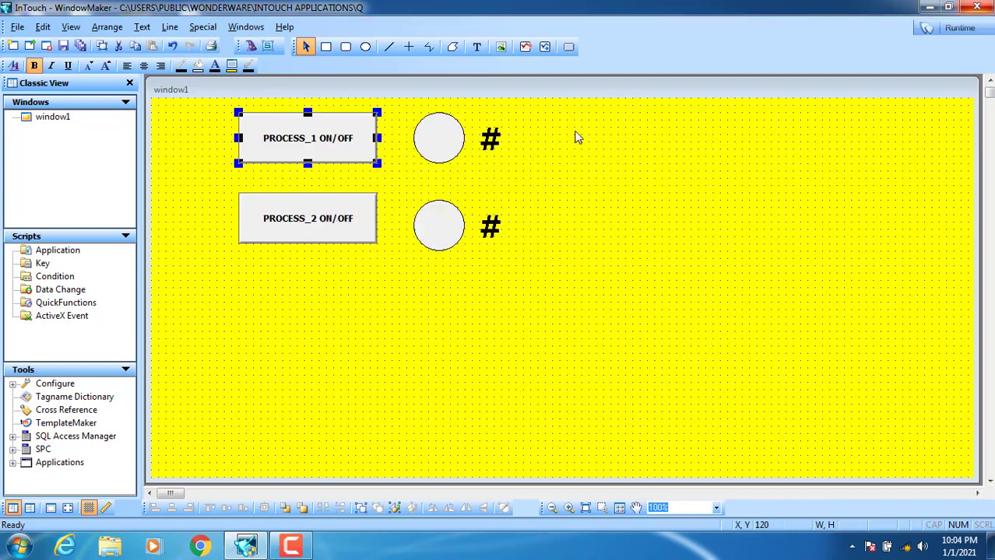
- Change PROCESS_2's visibility expression to '$AccessLevel==88 OR $AccessLevel==888' and apply it
double_click(310, 236)
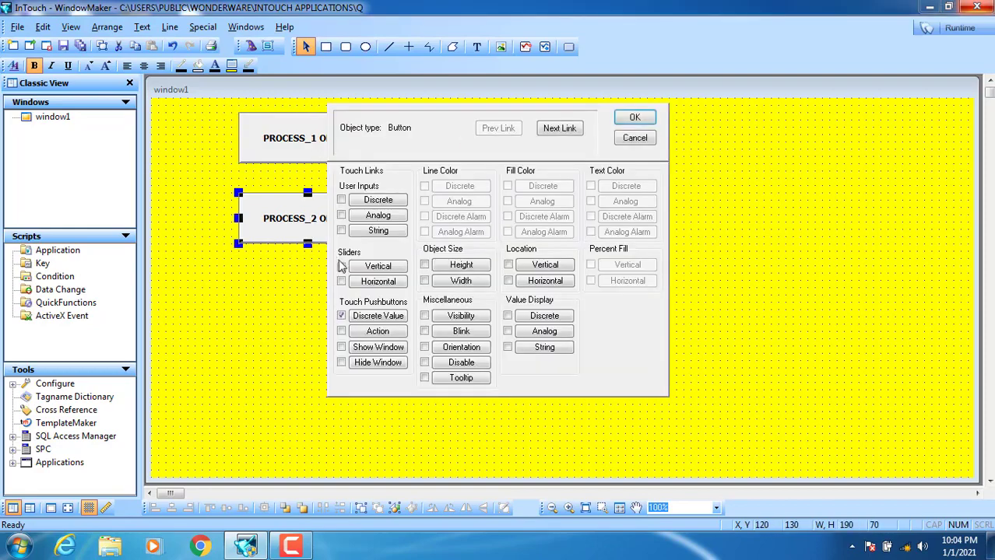
left_click(459, 320)
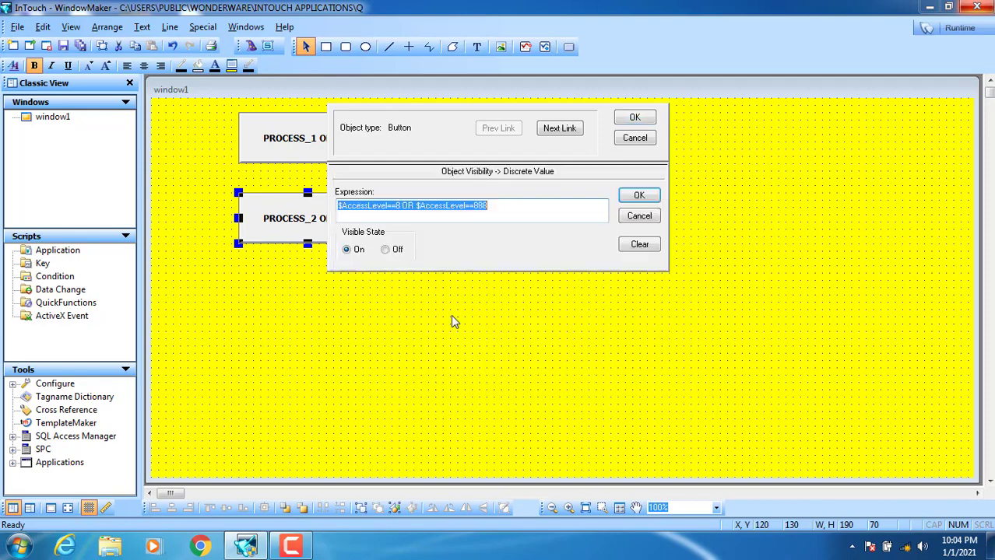
left_click(394, 208)
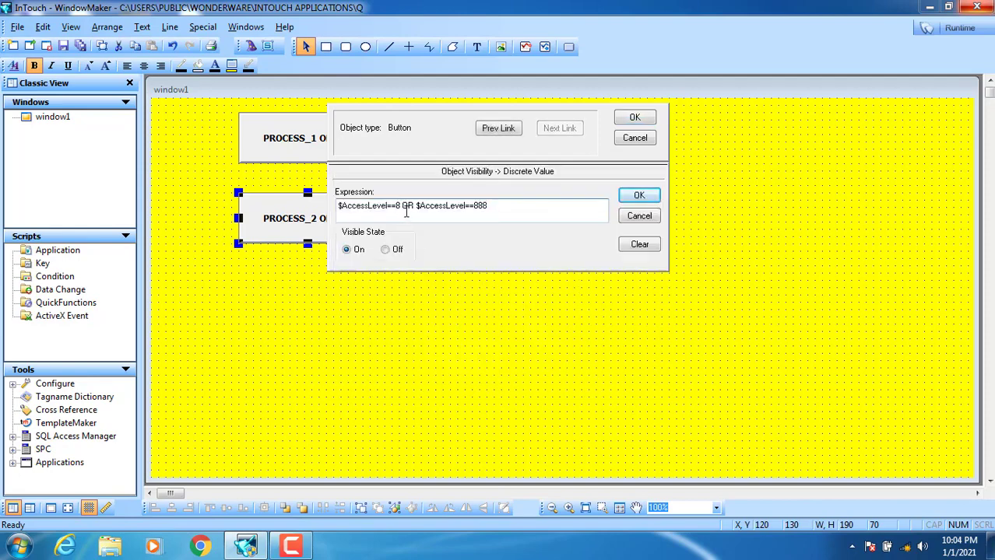
left_click_drag(493, 209, 424, 211)
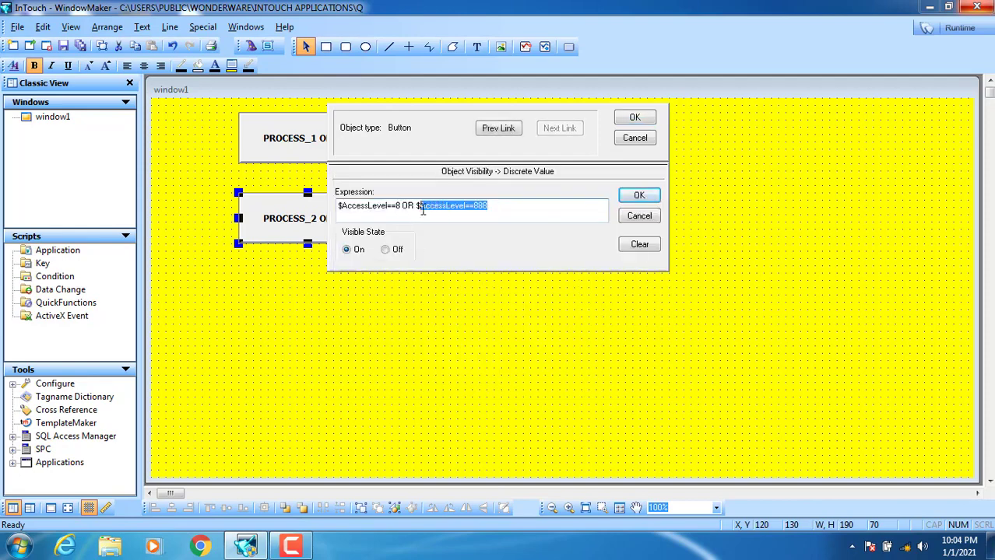
left_click(399, 207)
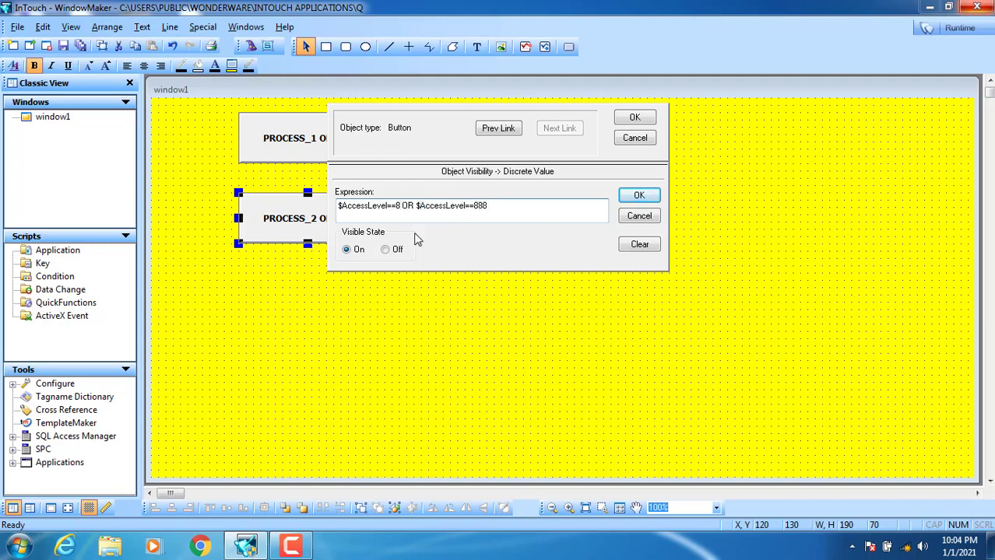
type("8")
left_click_drag(405, 209, 376, 209)
left_click(397, 213)
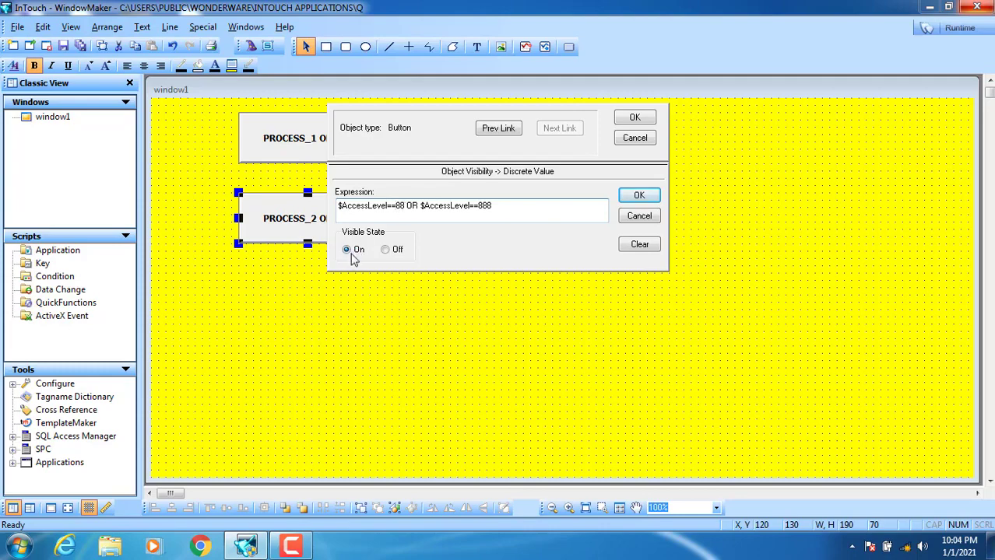
left_click(636, 117)
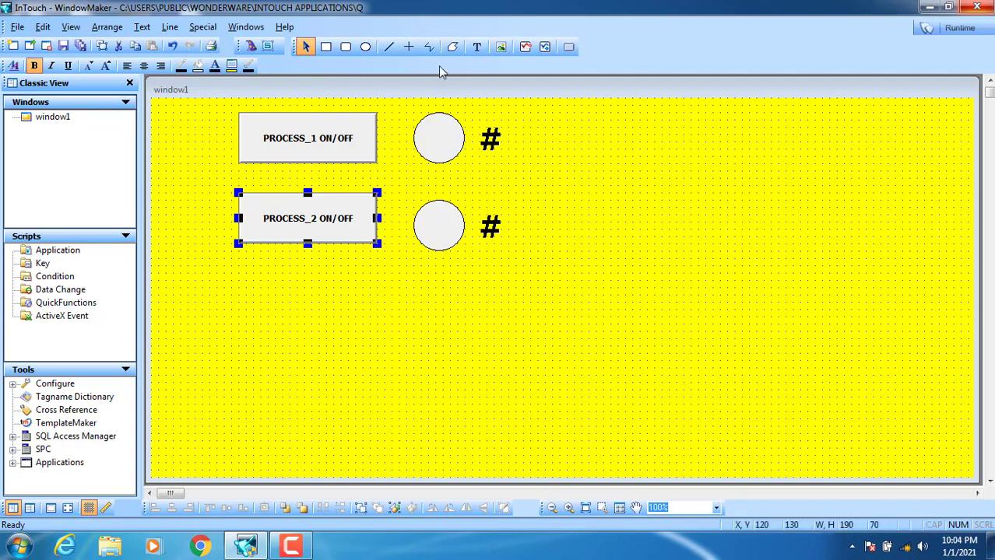
left_click(346, 48)
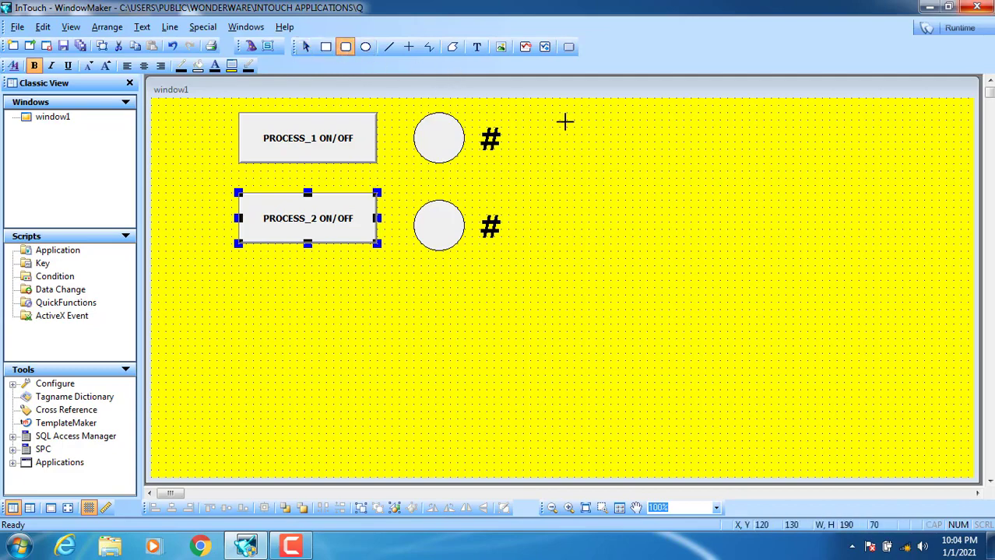
- Draw a rounded rectangle, duplicate it below, and move both under the PROCESS buttons
left_click_drag(838, 118, 639, 155)
left_click_drag(737, 121, 729, 197)
right_click(763, 144)
left_click(786, 171)
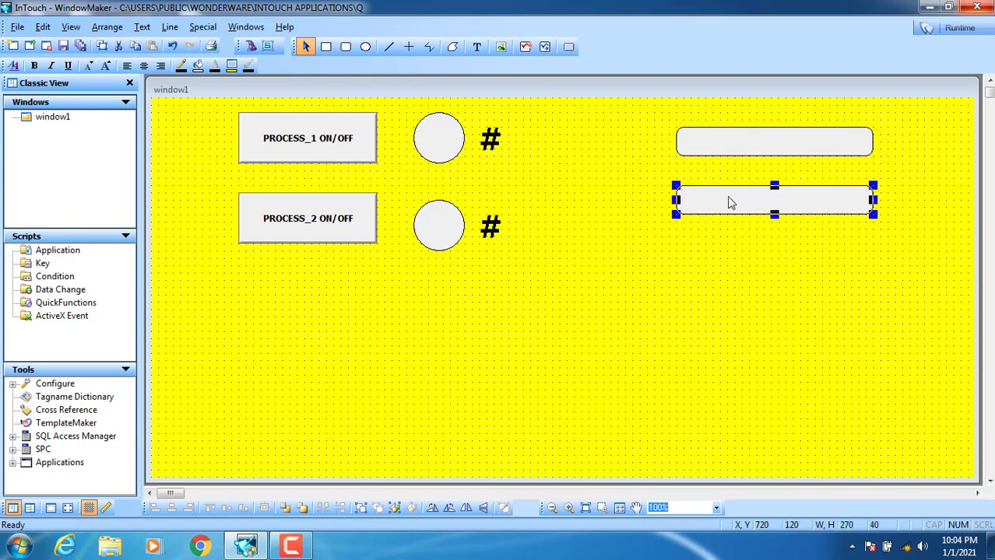
left_click(714, 247)
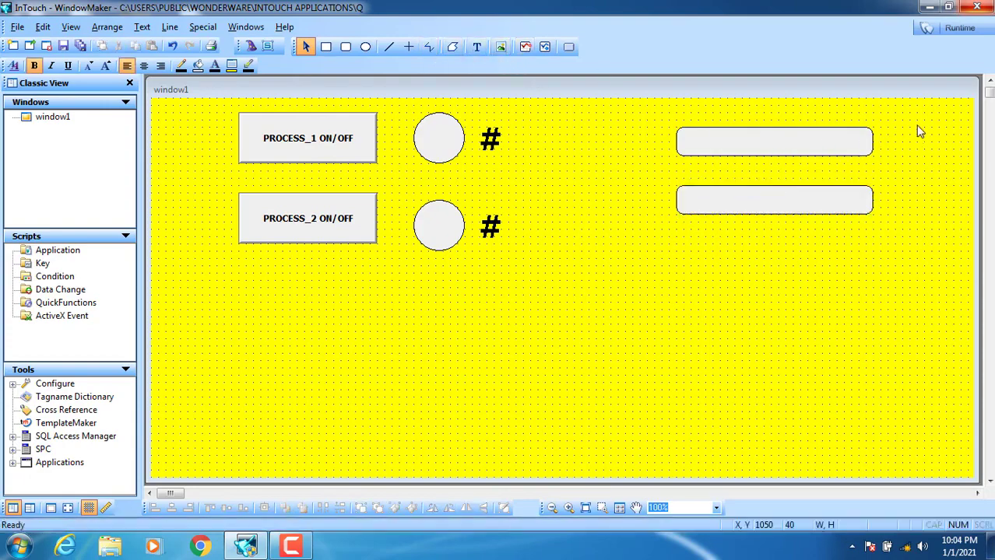
left_click_drag(916, 125, 606, 270)
left_click_drag(705, 151, 413, 307)
left_click(646, 280)
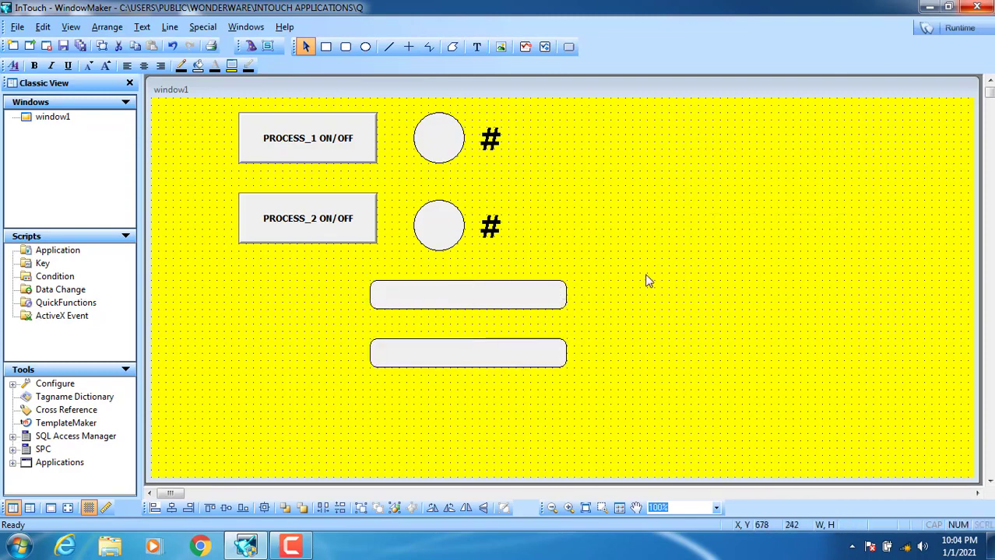
- Add an enlarged 'USER ID' text label left of the upper box
left_click(482, 51)
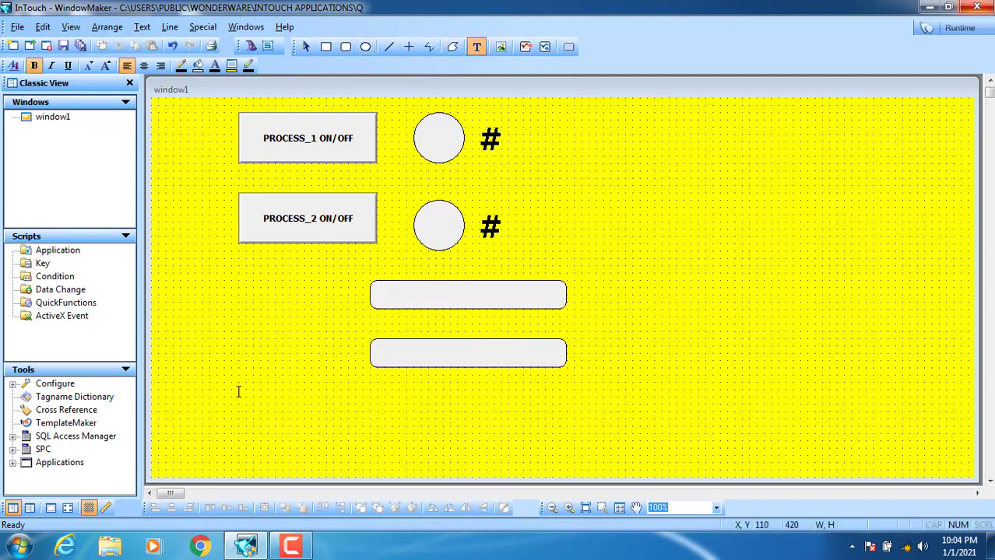
key("Caps_Lock")
type("USER ID")
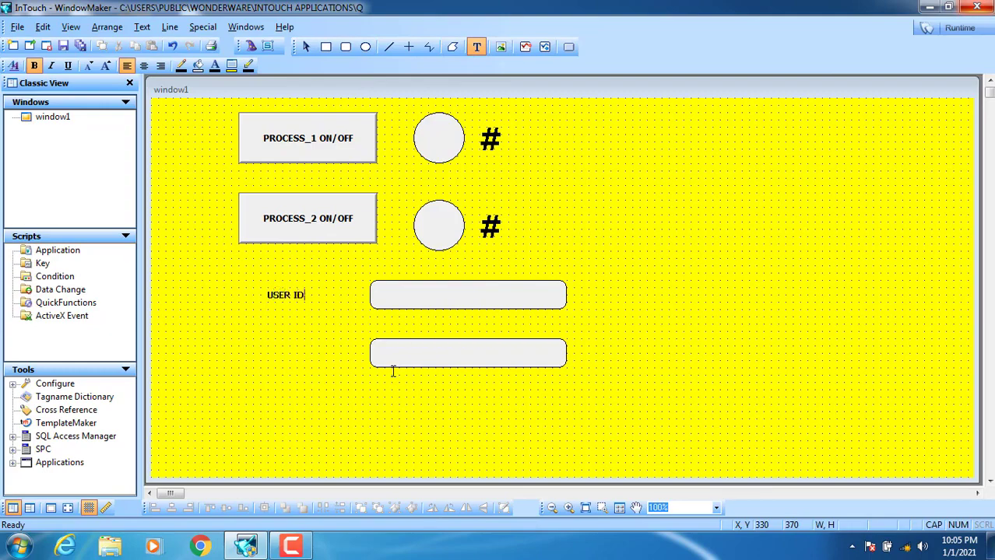
left_click(284, 347)
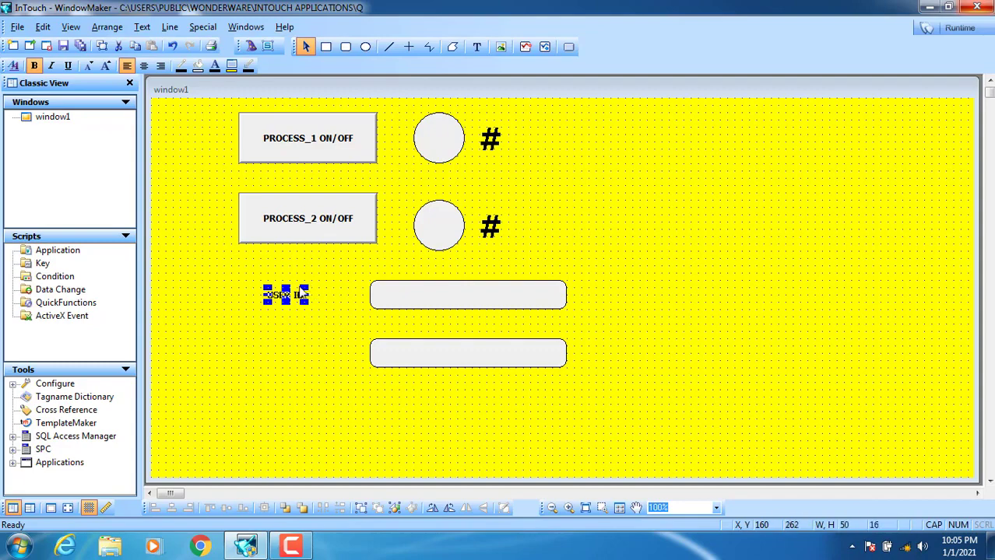
left_click_drag(305, 288, 343, 290)
- Duplicate the USER ID label and nudge the copy down toward the lower box
right_click(328, 302)
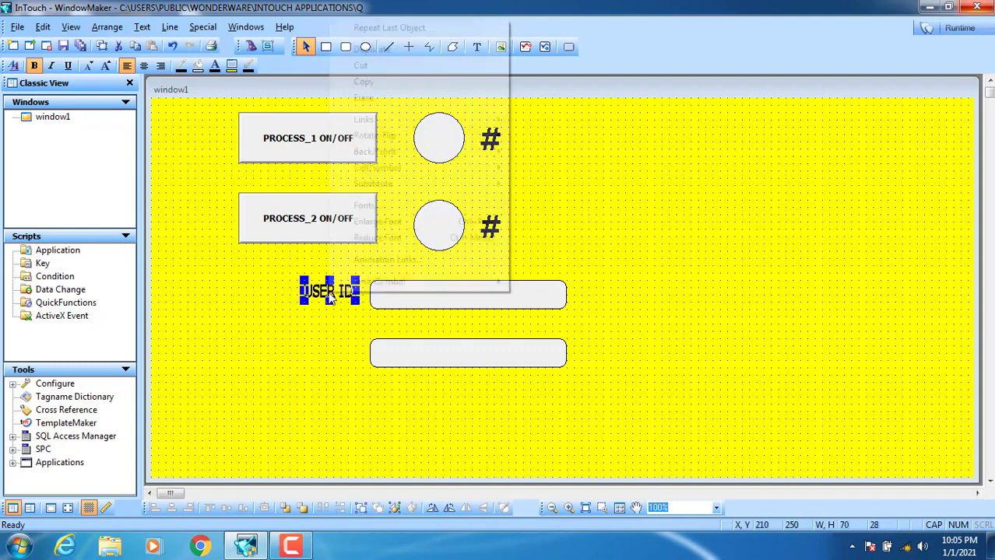
left_click(363, 49)
key("Left")
key("Left")
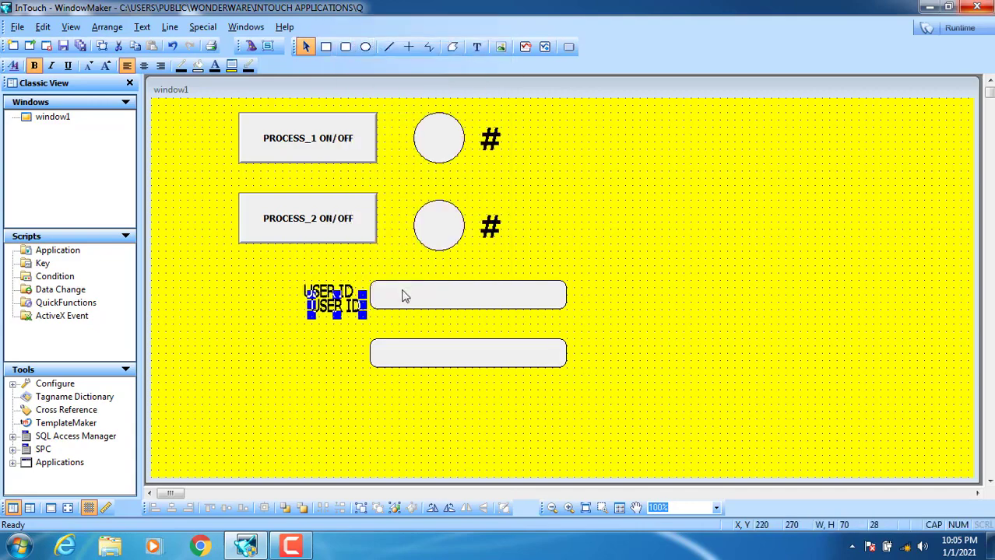
key("Down")
key("Down")
key("Down")
key("Down")
- Change the copied label's text to 'PASS-WORD' and place it beside the lower box
left_click_drag(330, 349, 330, 358)
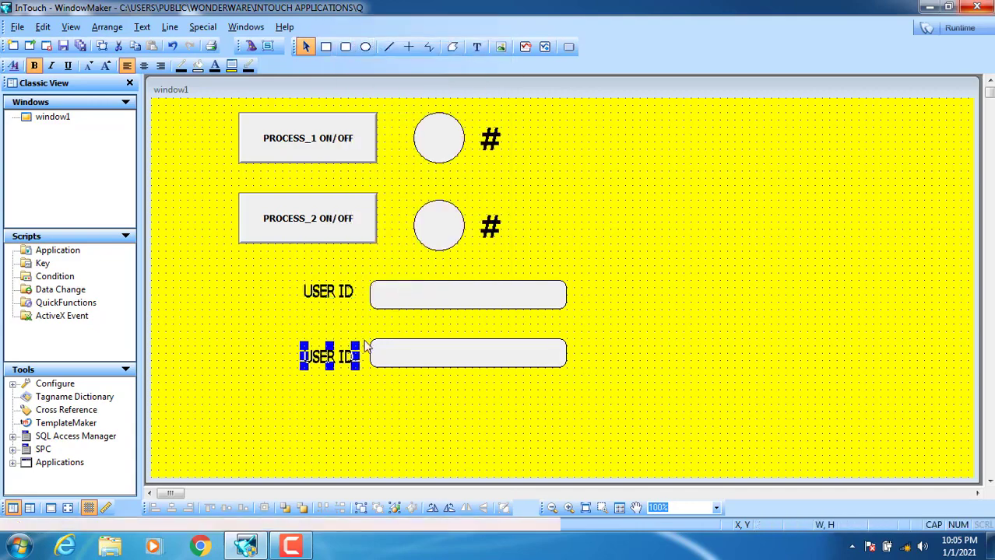
right_click(330, 357)
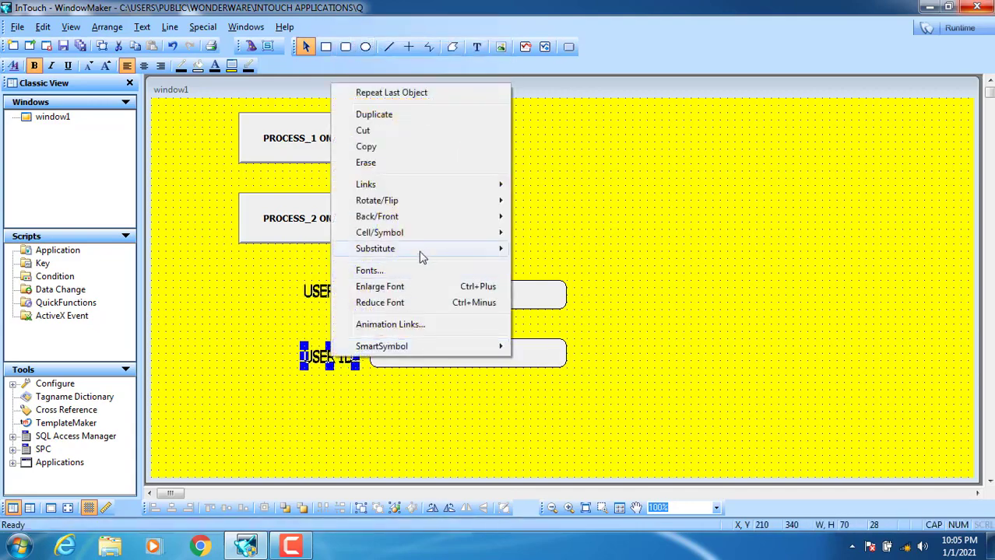
mouse_move(436, 248)
left_click(580, 263)
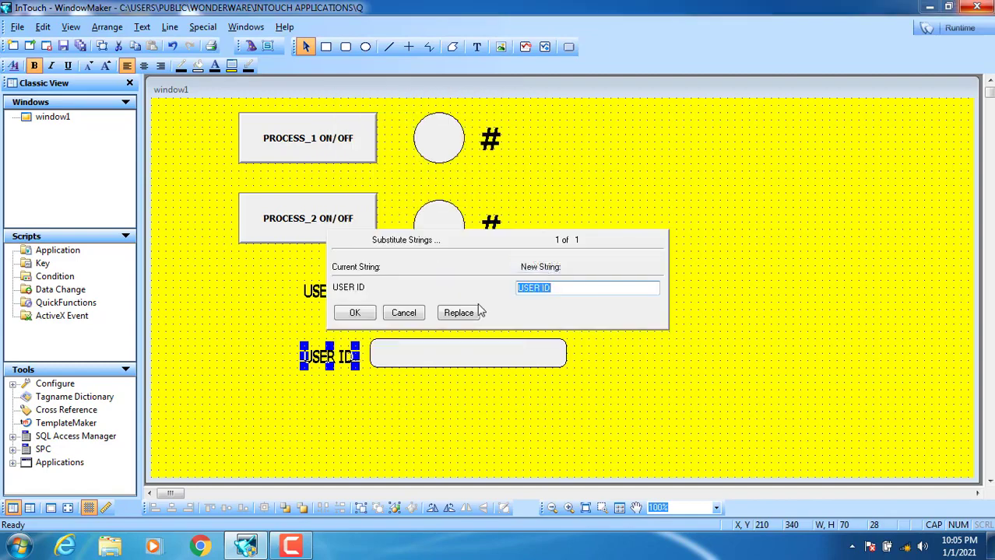
type("PASS-WORD")
left_click(366, 315)
left_click_drag(302, 362, 280, 361)
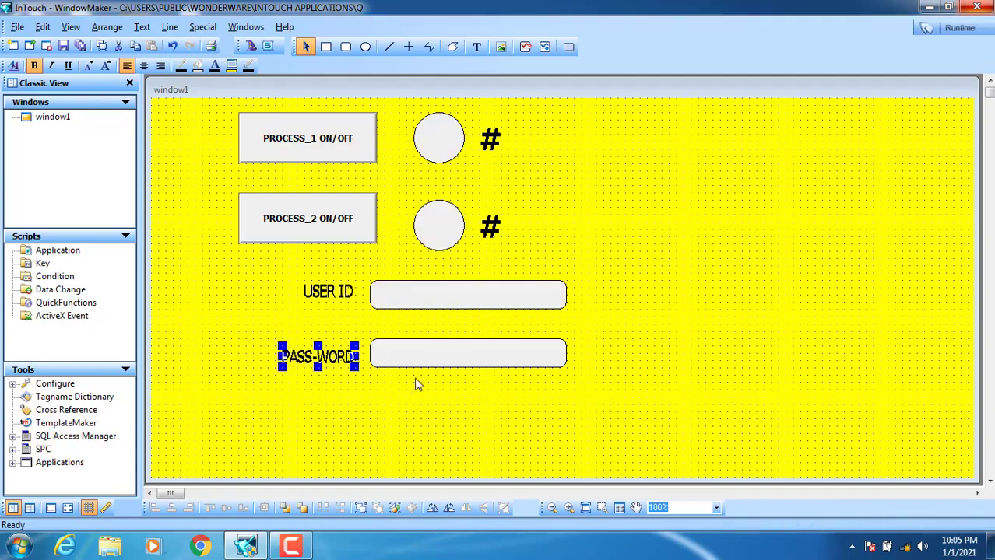
left_click(417, 383)
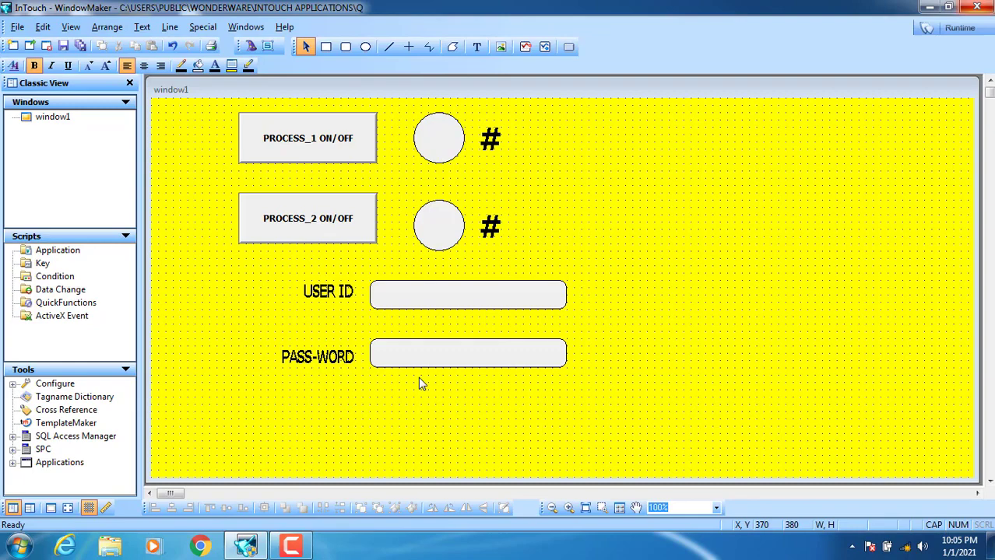
- Give the USER ID box a String user-input link to the $OperatorEntered tag
double_click(409, 302)
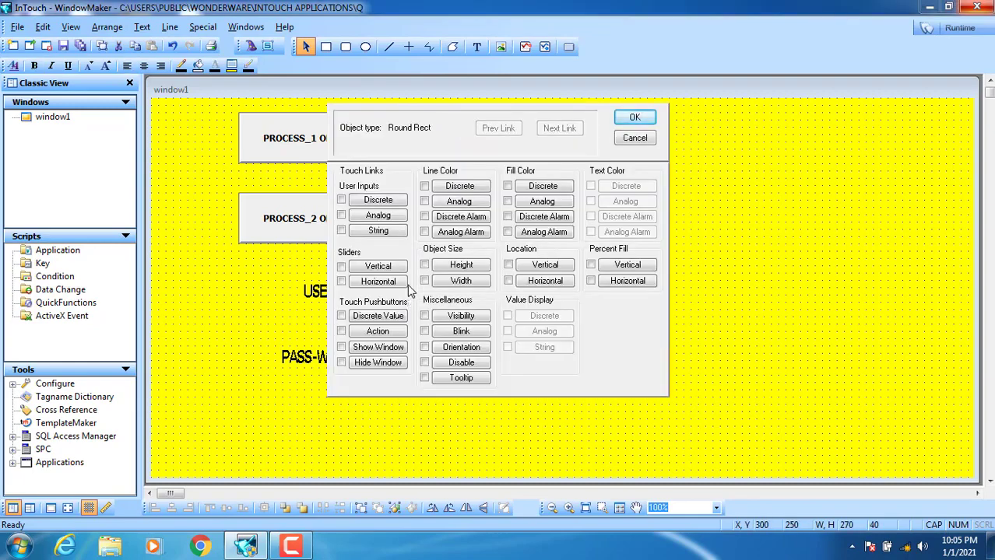
left_click(379, 232)
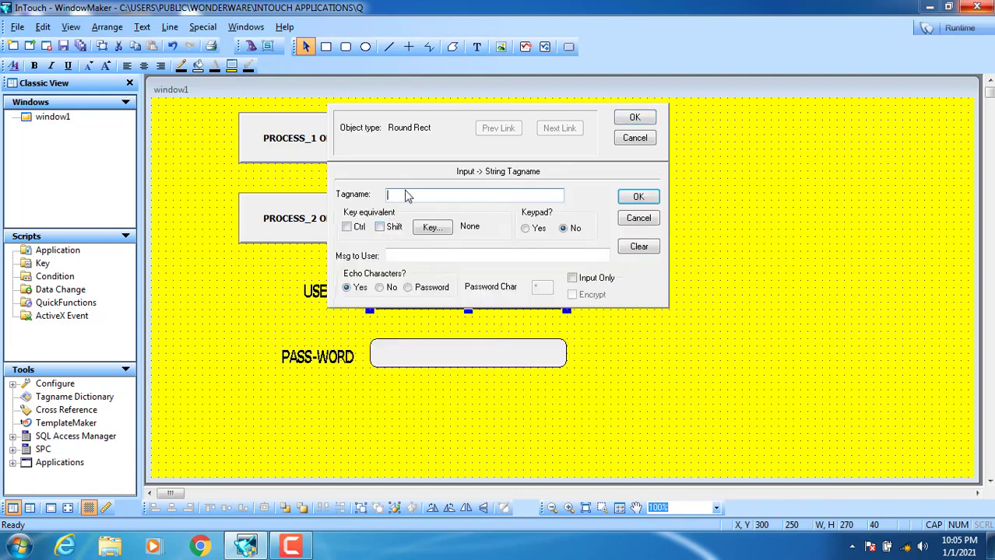
double_click(406, 197)
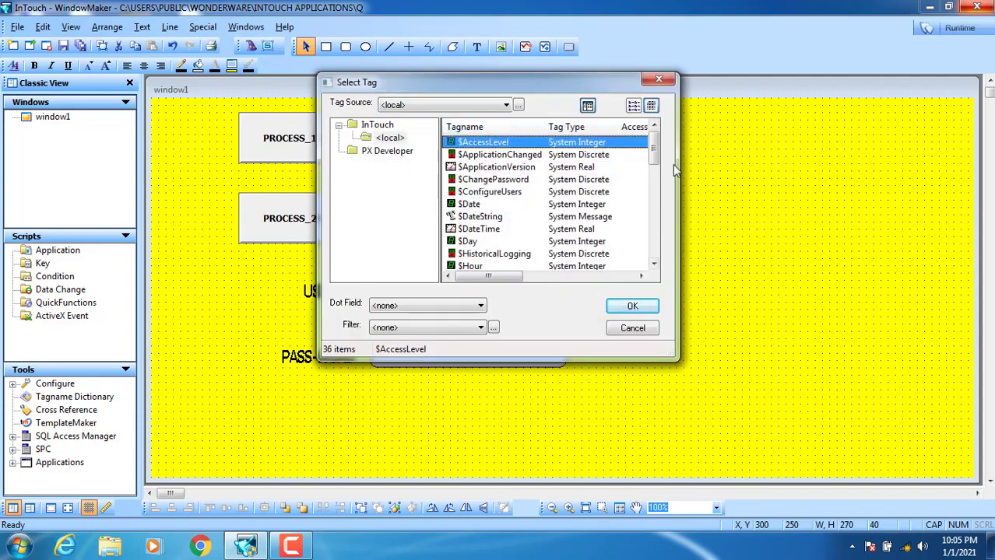
left_click_drag(655, 149, 654, 216)
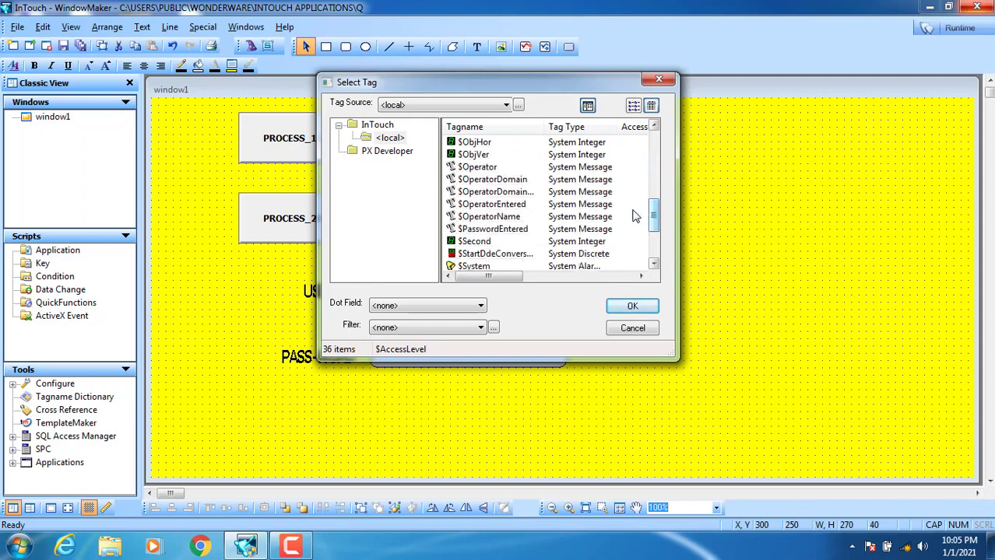
left_click(473, 205)
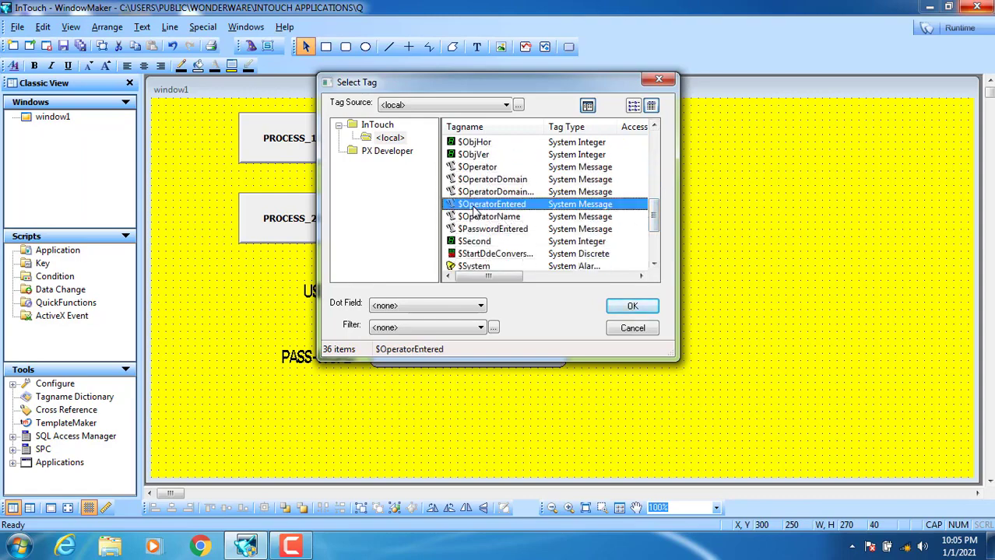
left_click(632, 306)
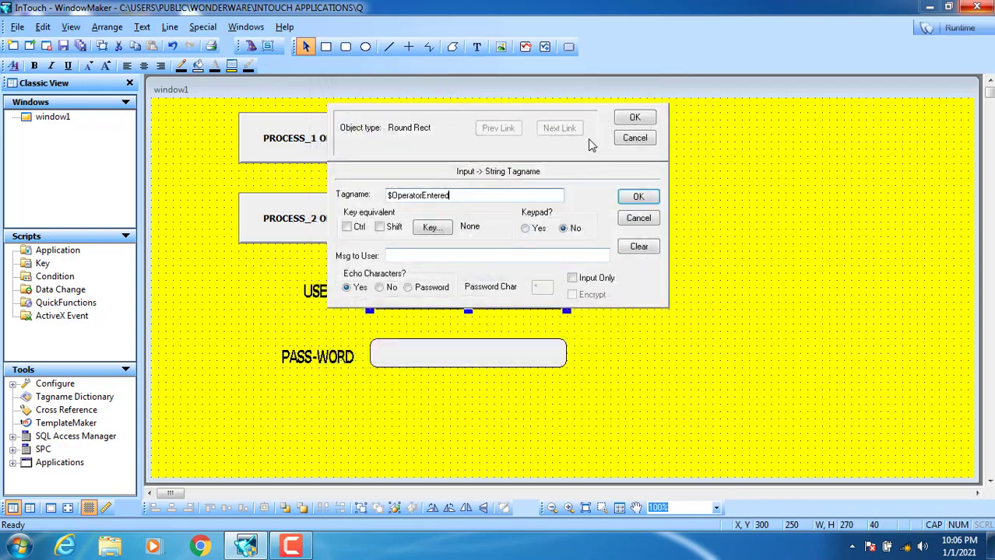
left_click(635, 118)
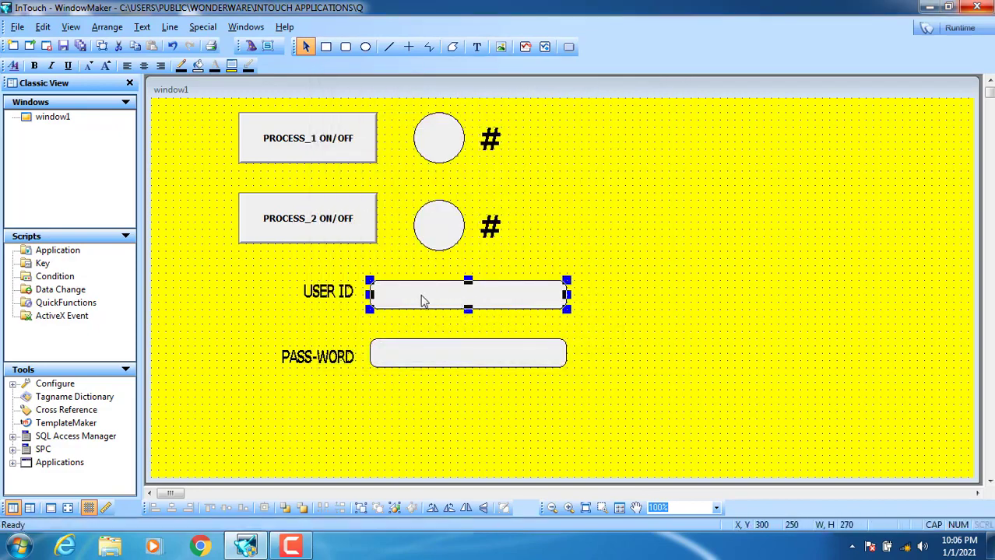
- Give the PASS-WORD box a String user-input link to the $PasswordEntered tag
left_click(434, 367)
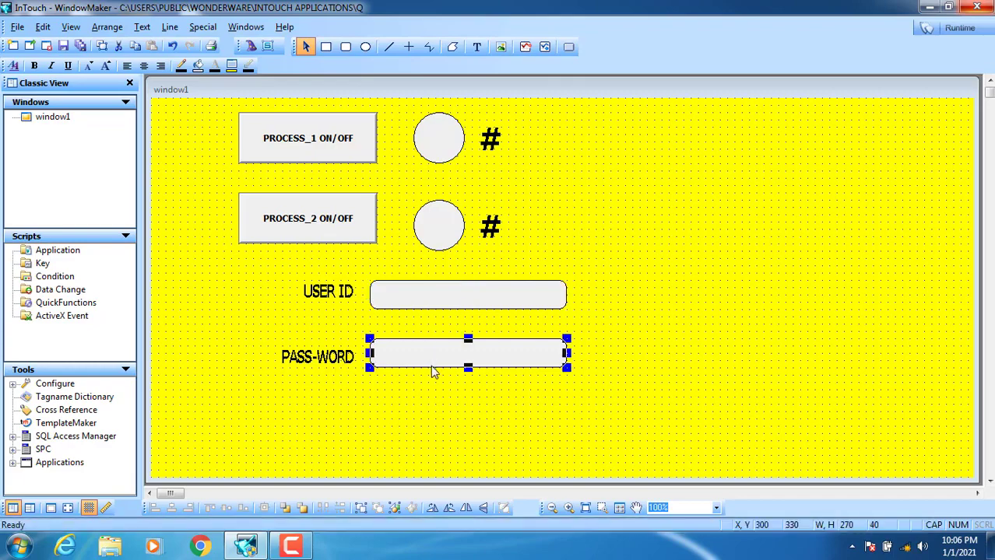
double_click(434, 368)
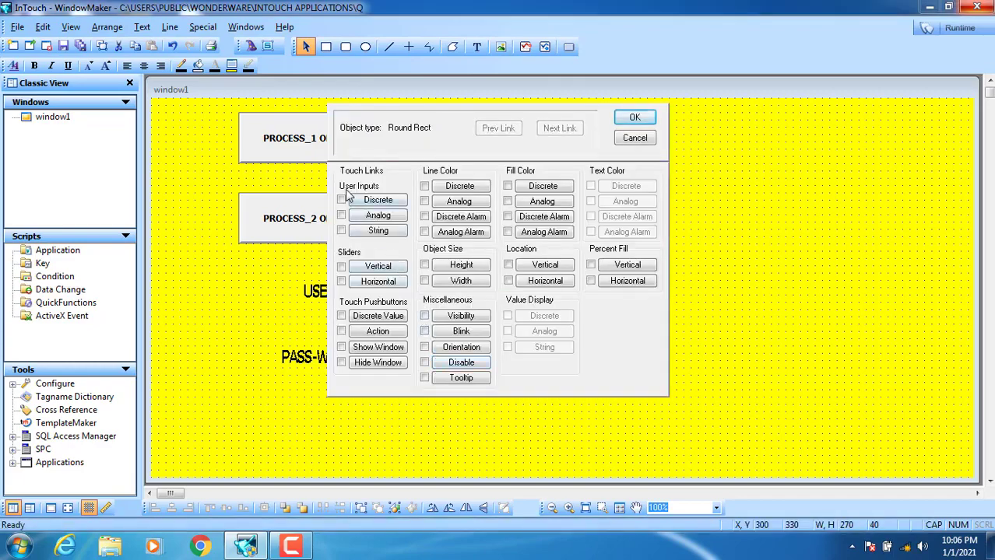
left_click(378, 232)
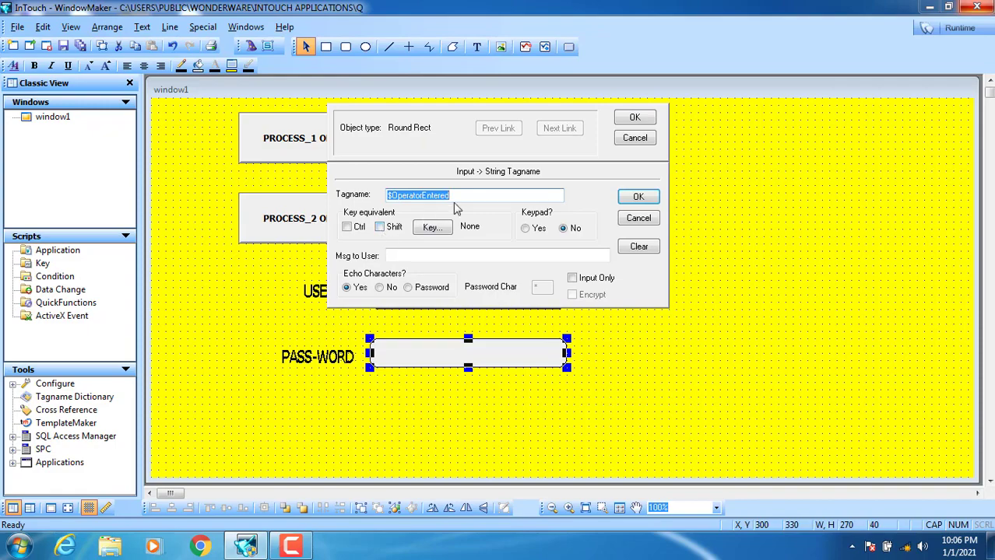
key("Delete")
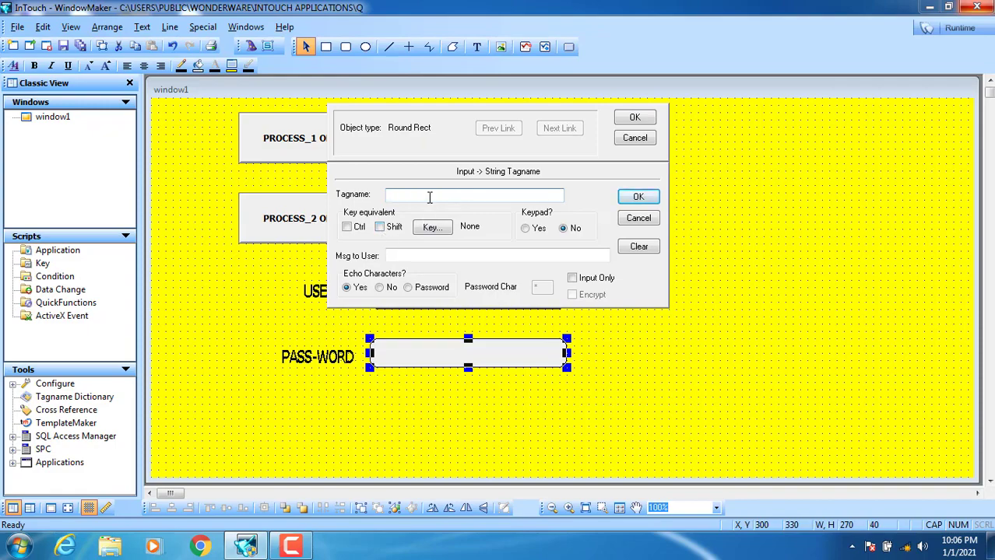
double_click(428, 197)
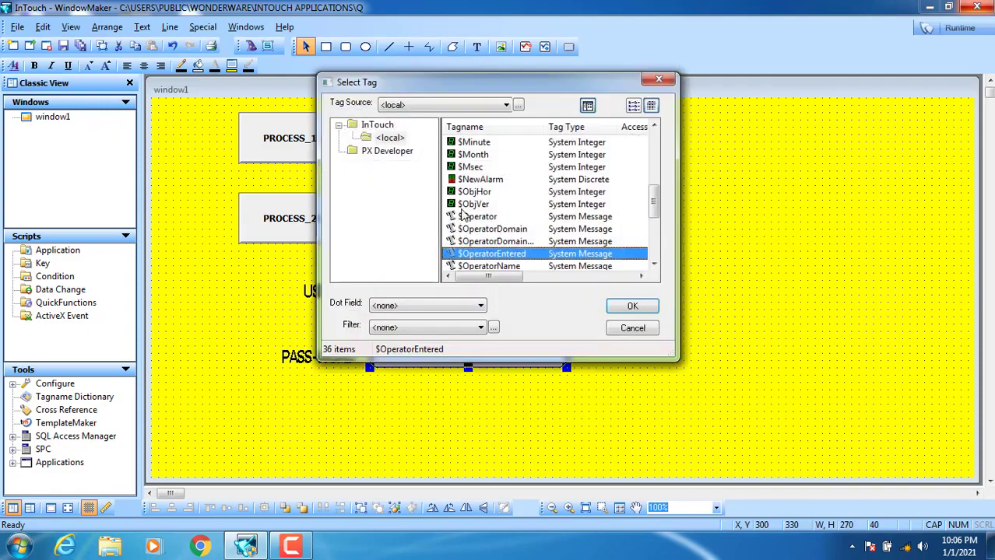
left_click(654, 264)
left_click(654, 265)
left_click(653, 264)
left_click(654, 265)
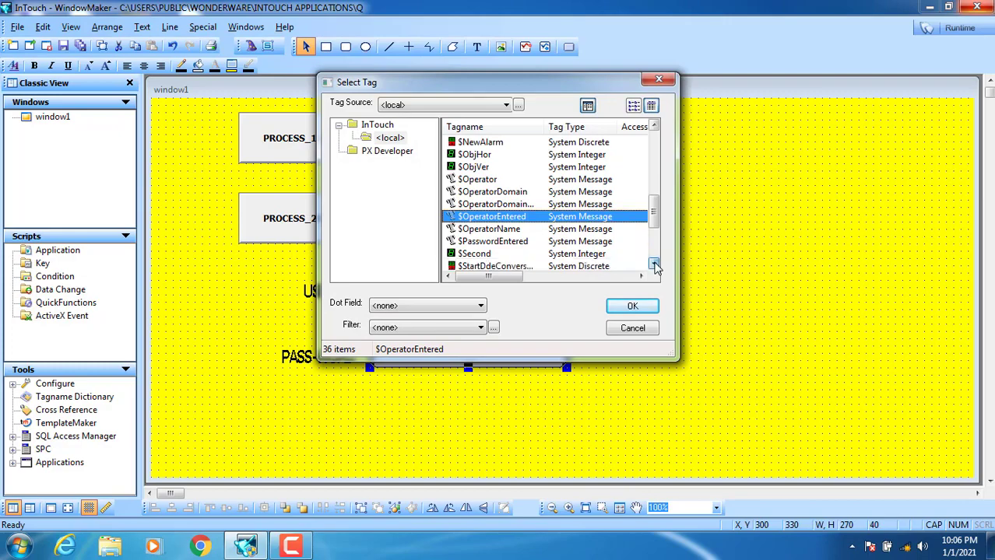
left_click(511, 243)
left_click(632, 306)
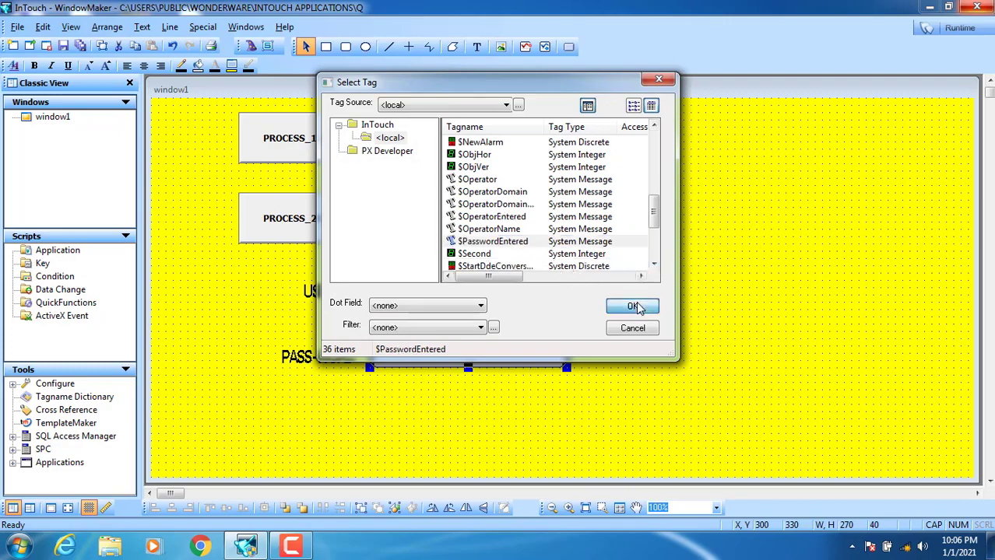
left_click(625, 118)
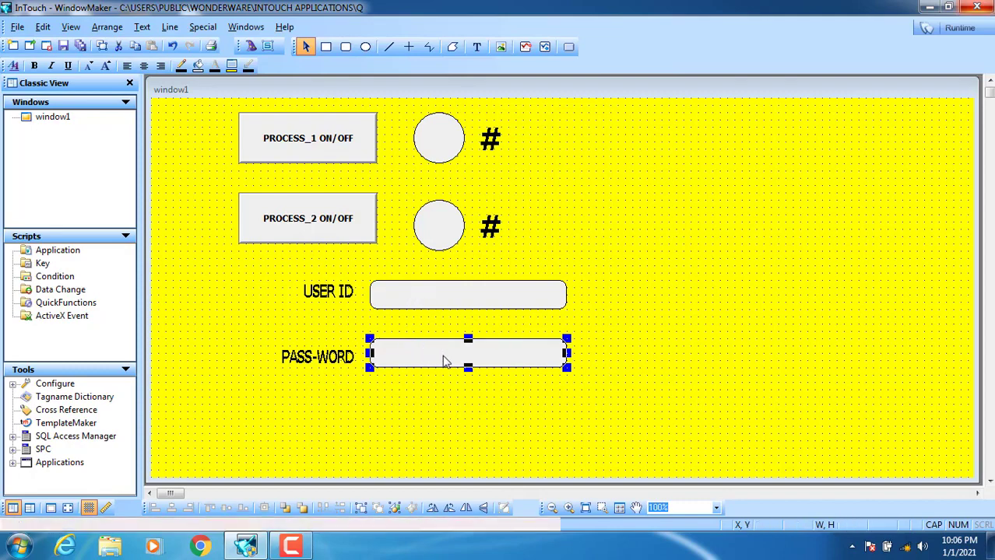
- Move the PASS-WORD label and box up beside the USER ID row
left_click(590, 325)
left_click_drag(245, 399, 244, 399)
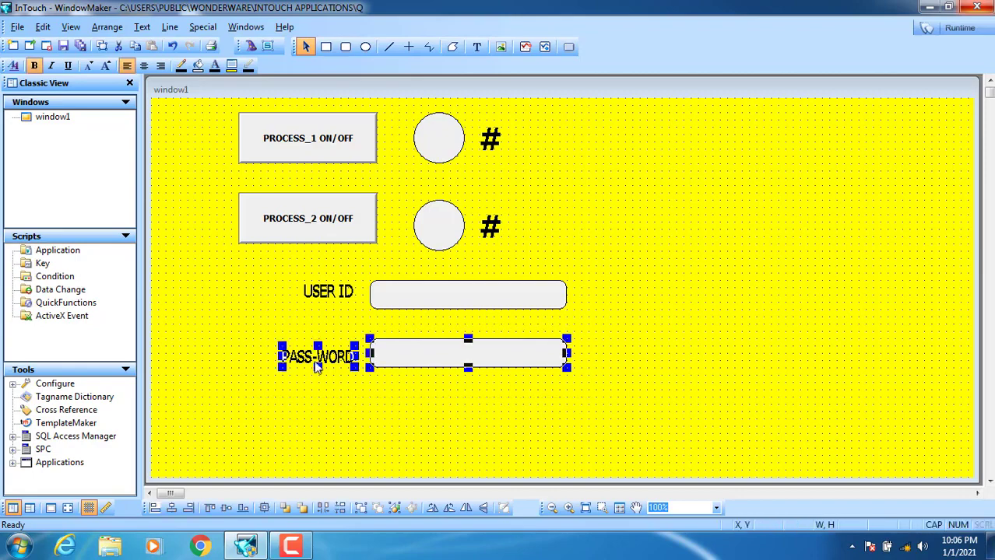
left_click_drag(320, 359, 630, 309)
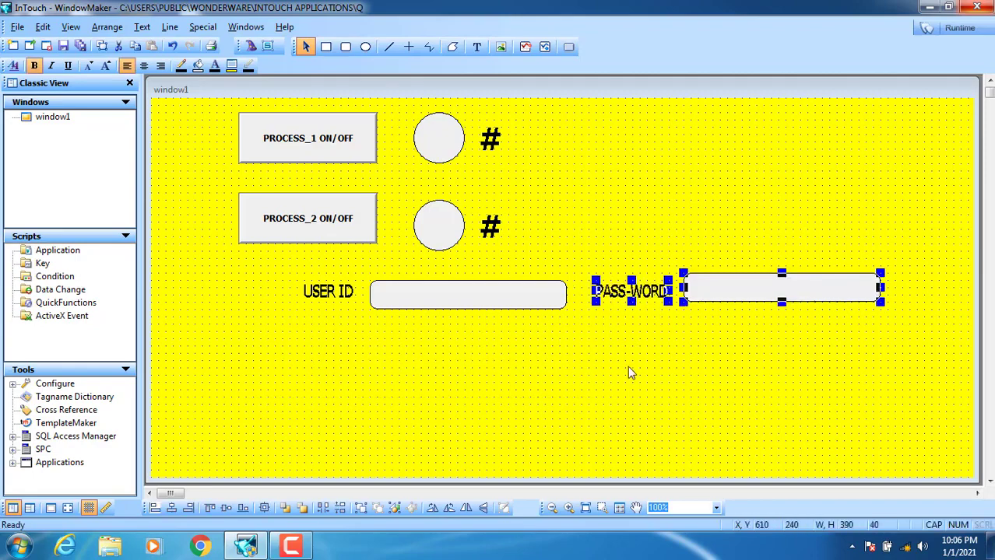
left_click(623, 365)
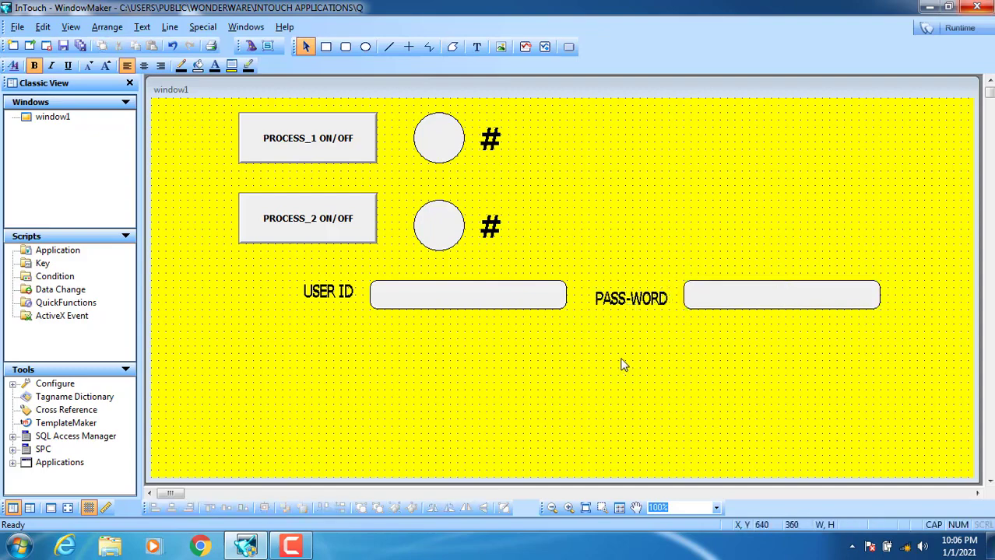
- Fine-tune the PASS-WORD label's height so it lines up with USER ID
left_click_drag(627, 305, 628, 298)
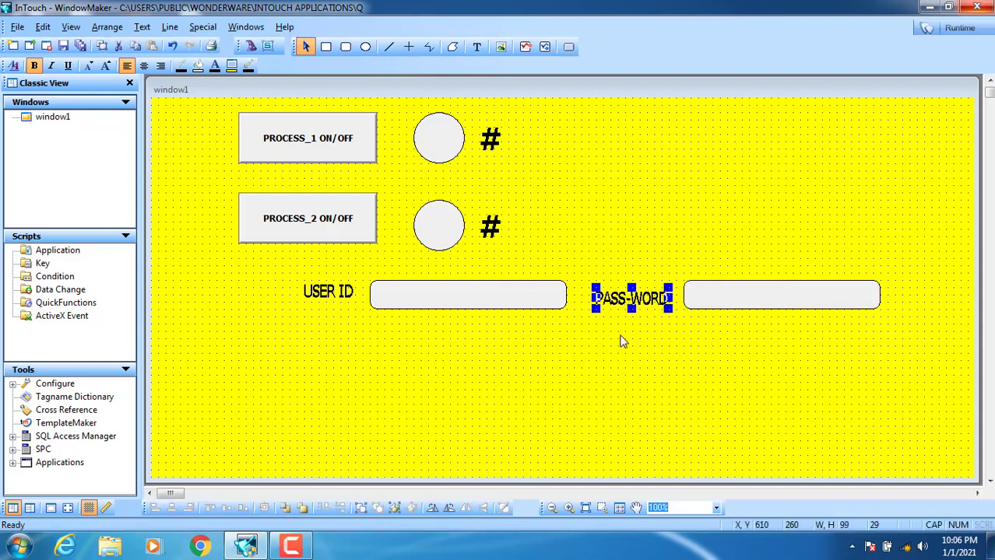
key("Down")
left_click(622, 362)
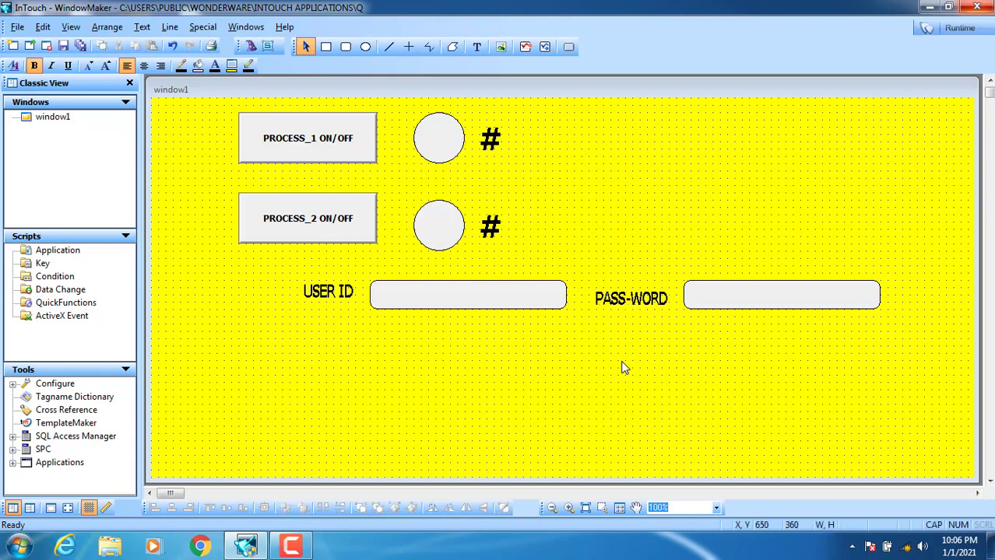
left_click(339, 299)
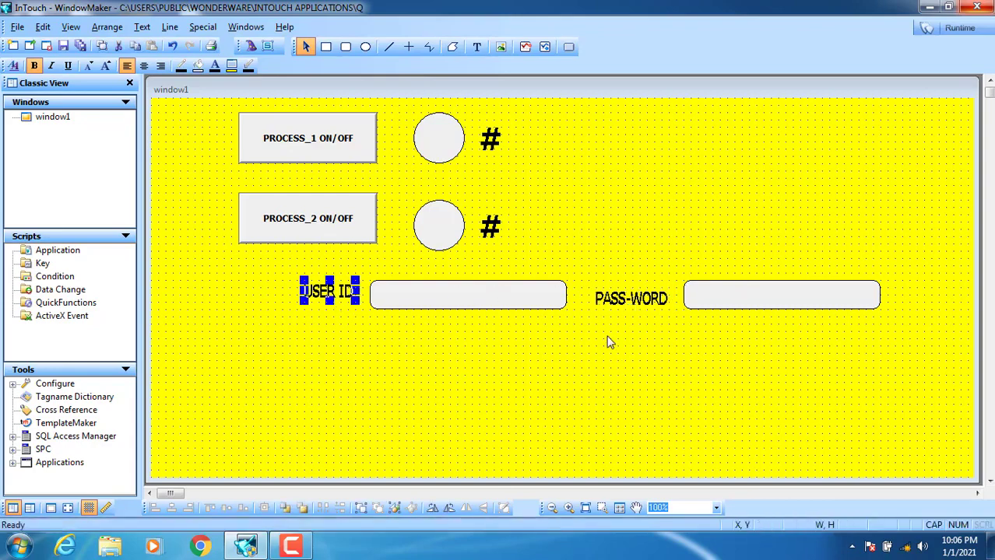
left_click(521, 374)
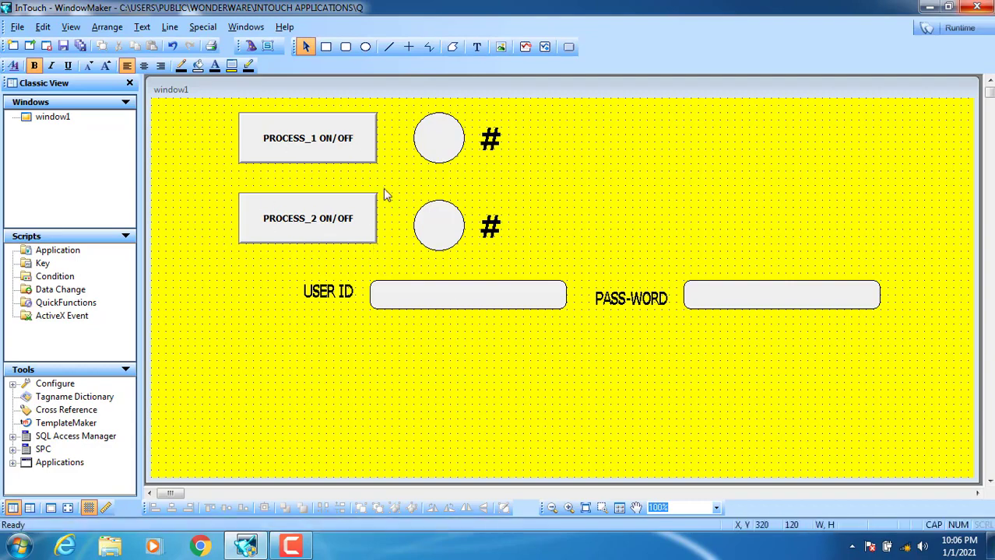
left_click(567, 49)
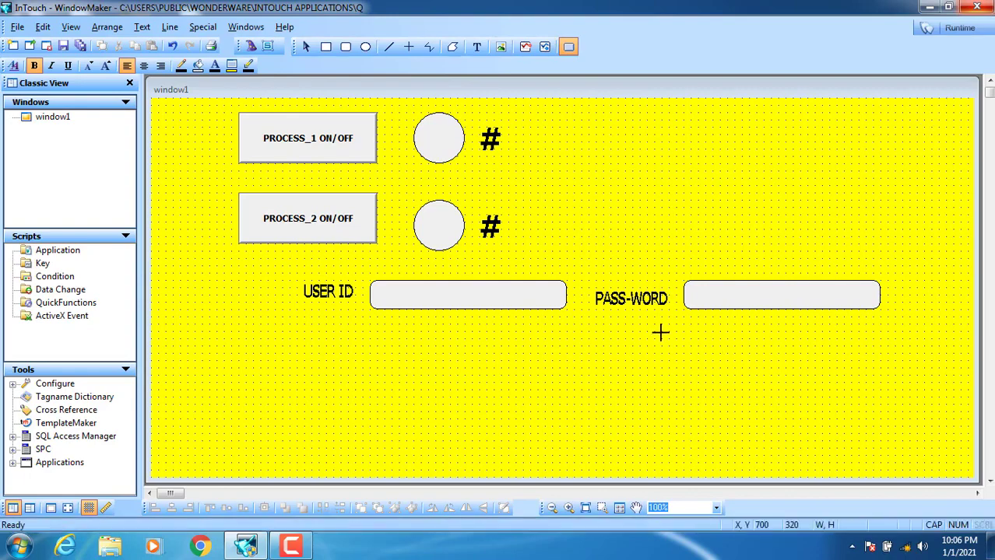
- Draw a top-right button captioned 'LOG OFF' and open its animation links
left_click_drag(937, 123, 795, 173)
left_click_drag(851, 160, 833, 160)
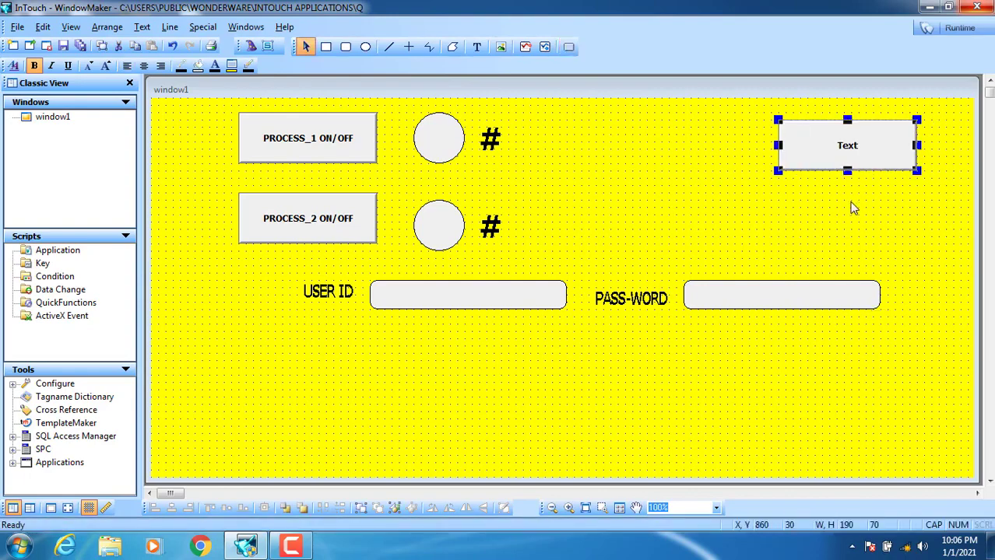
right_click(828, 158)
mouse_move(899, 320)
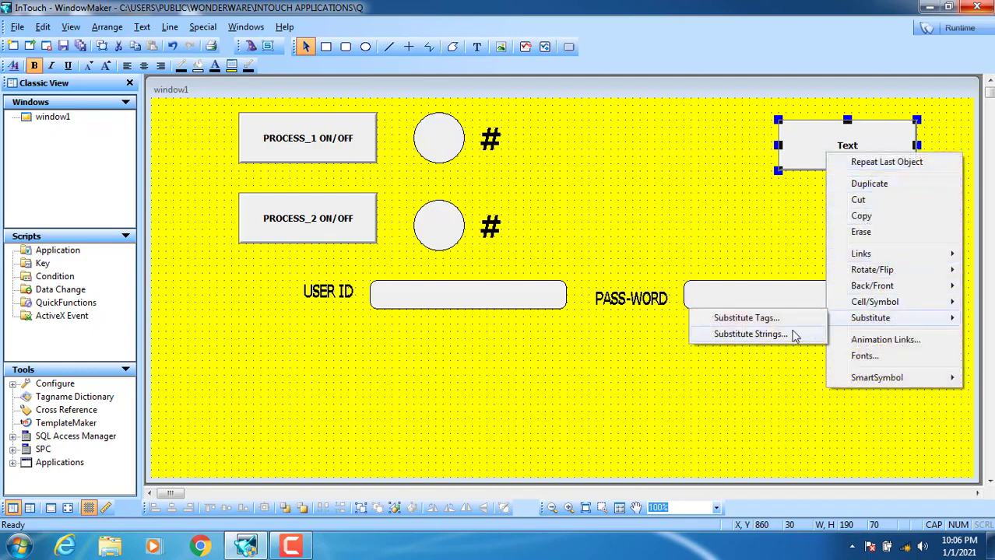
left_click(774, 337)
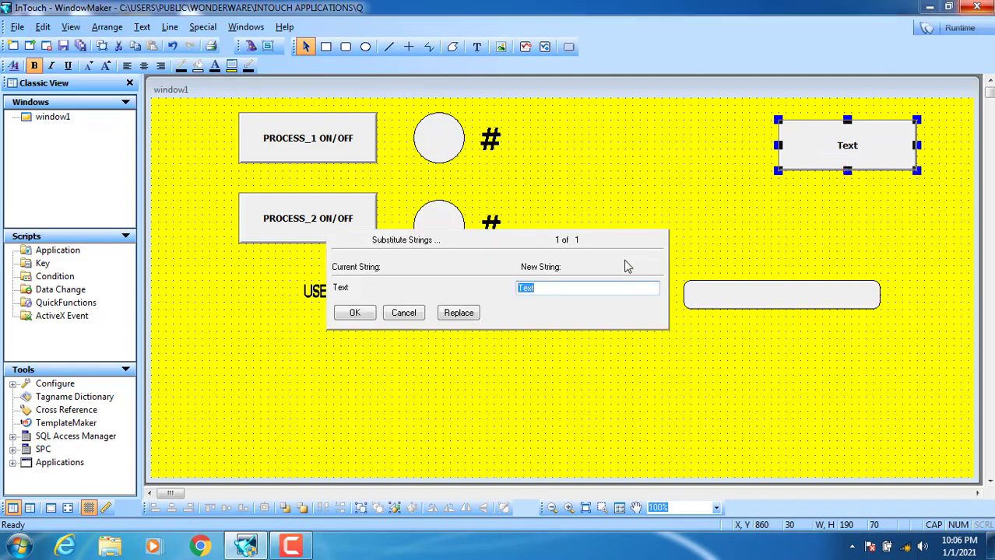
type("LOG OFF")
left_click(358, 317)
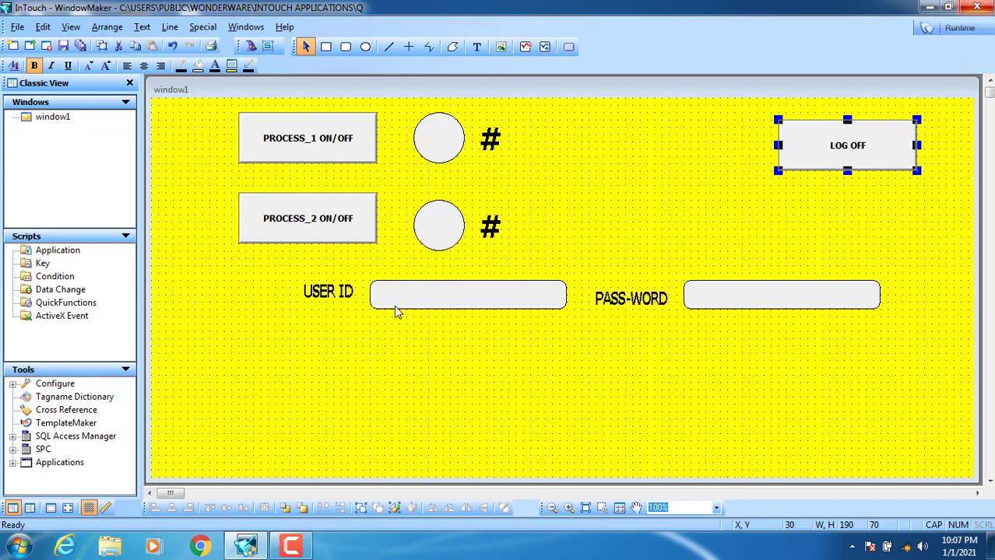
double_click(859, 154)
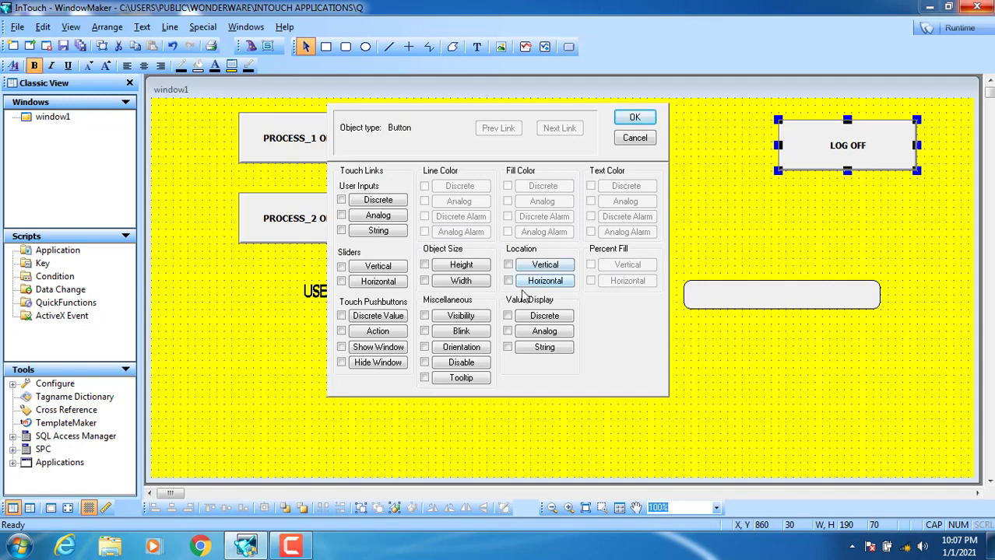
- Give the LOG OFF button a left-click action script 'H=Logoff();'
left_click(379, 331)
left_click_drag(437, 129, 455, 184)
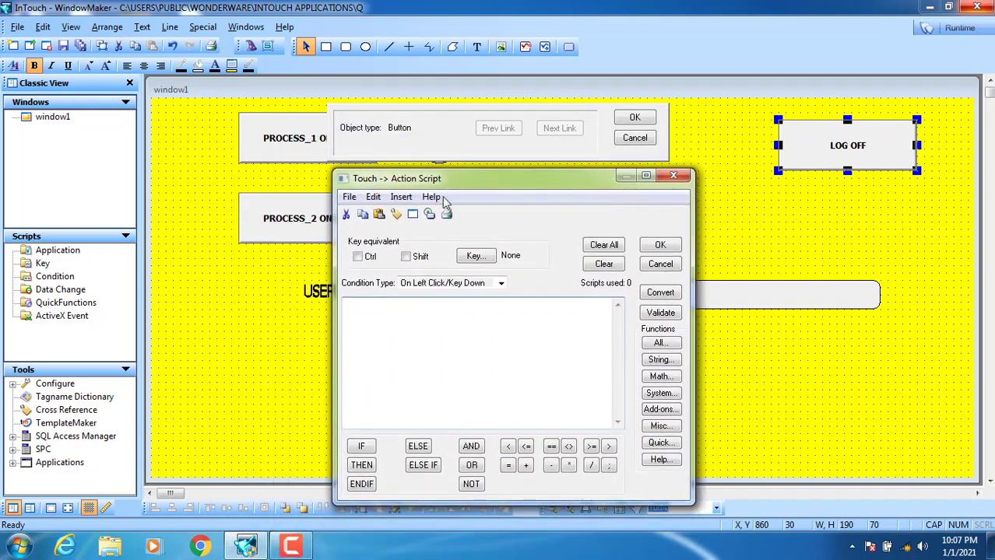
left_click(445, 285)
left_click(443, 286)
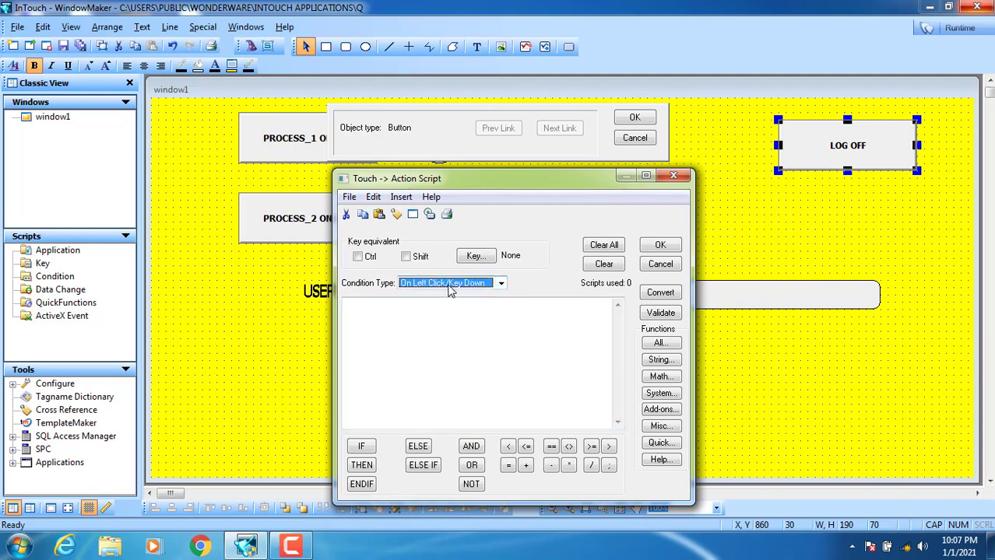
left_click(658, 344)
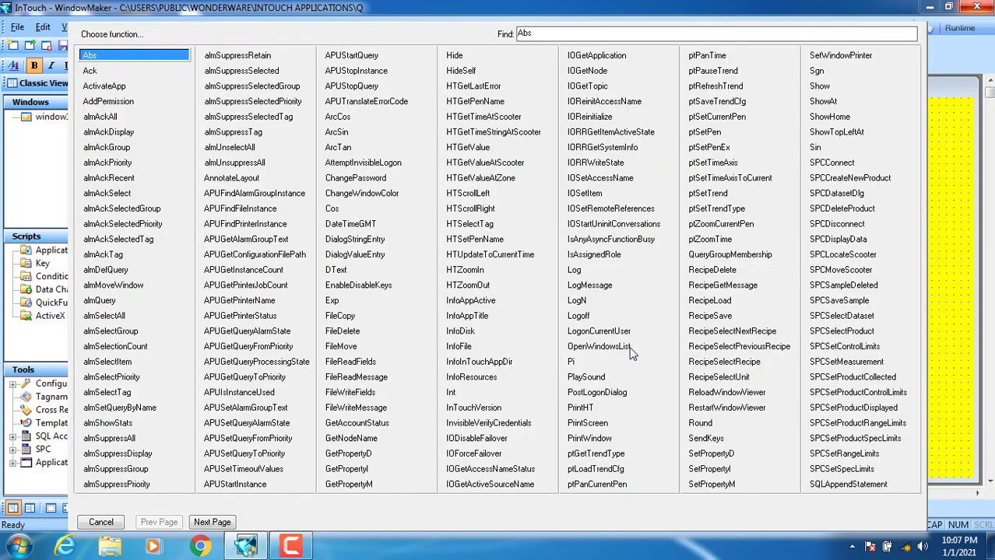
left_click(585, 321)
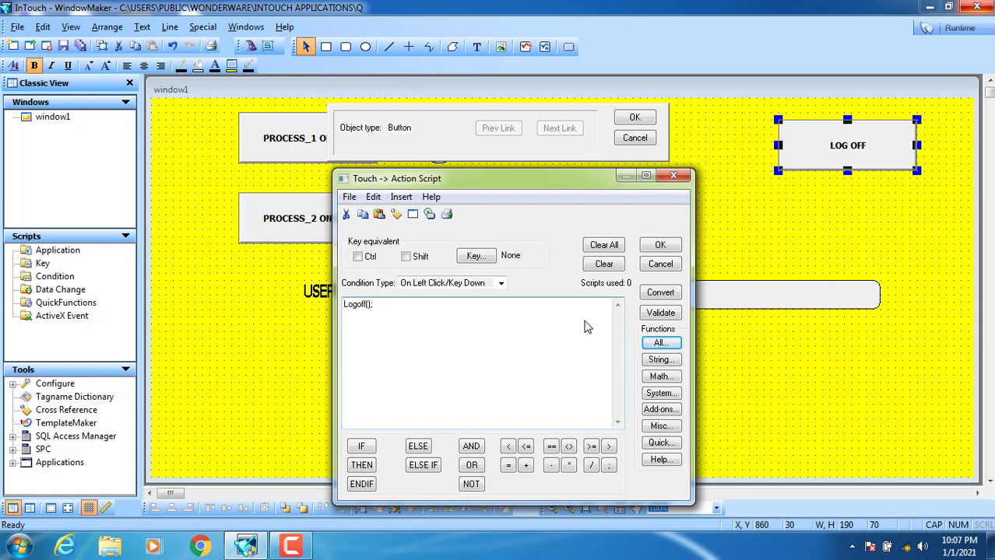
type("H=")
left_click(660, 245)
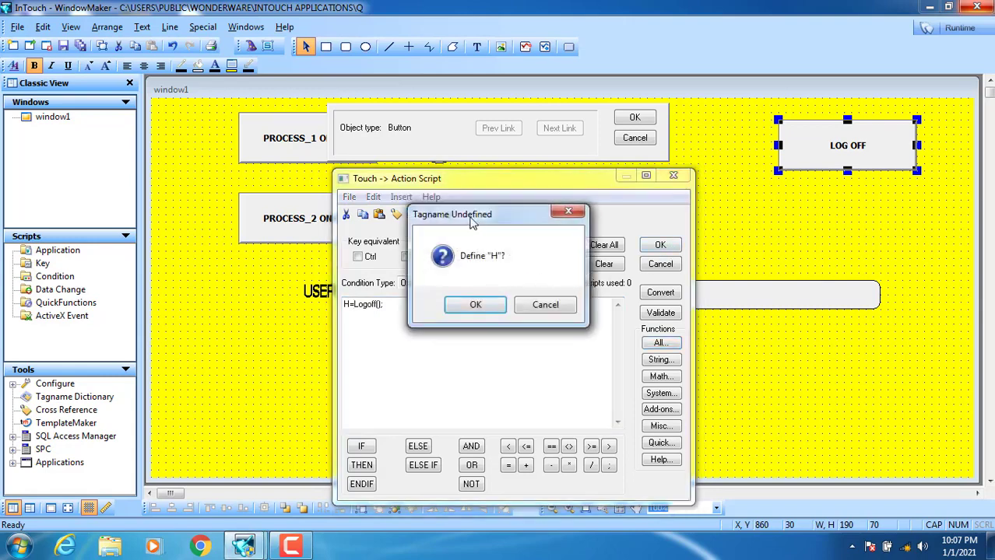
left_click_drag(472, 220, 556, 261)
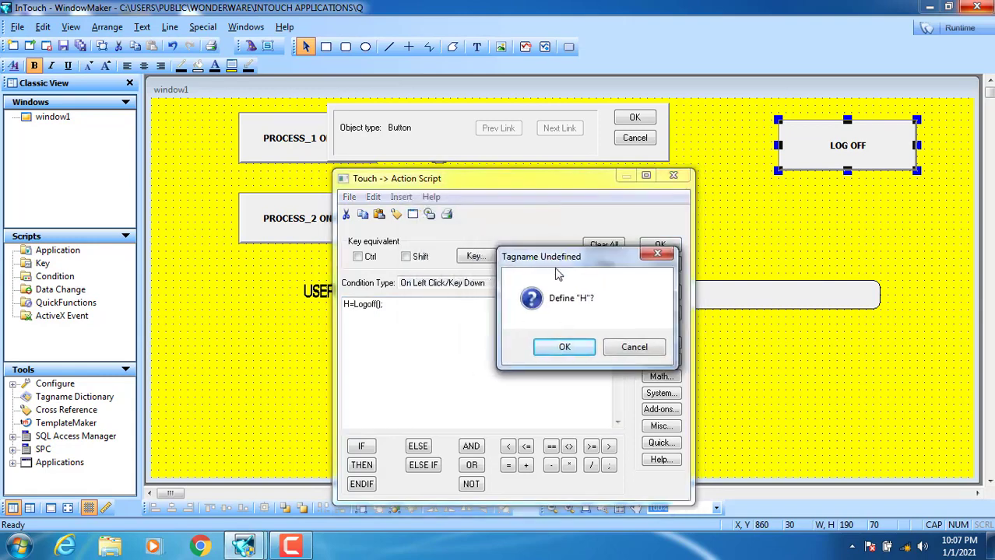
- Define H as a Memory Integer tag, save it, and accept the LOG OFF click script and animation links
left_click(563, 346)
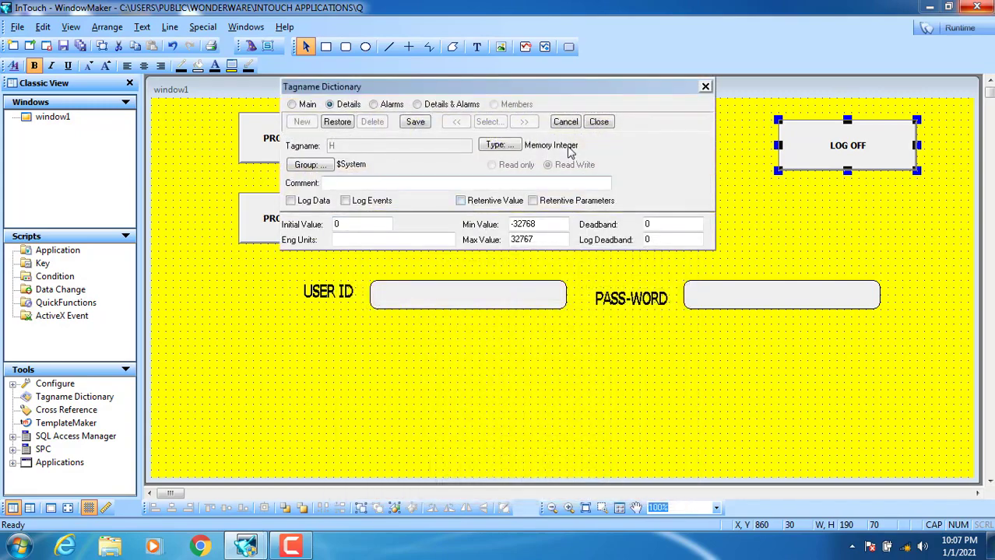
left_click(434, 127)
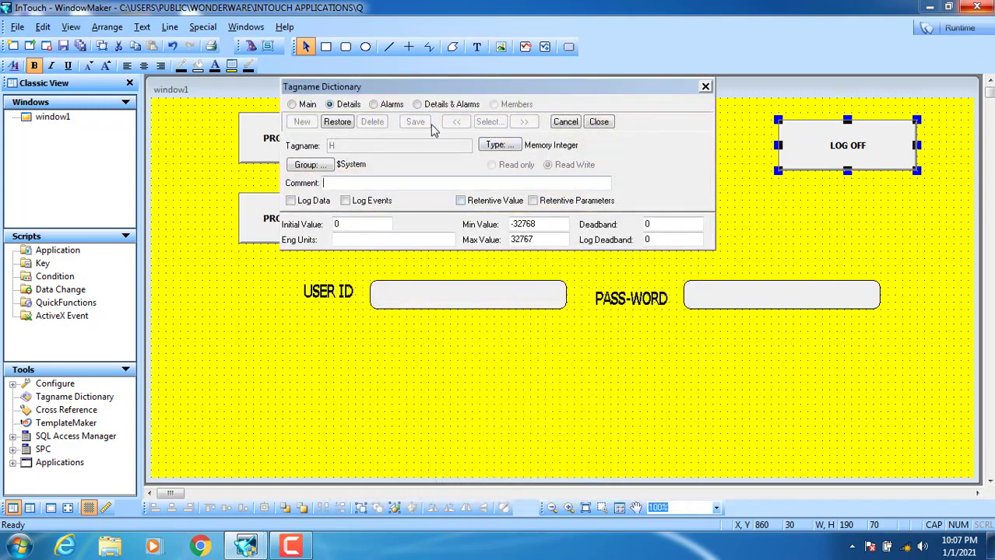
left_click(599, 123)
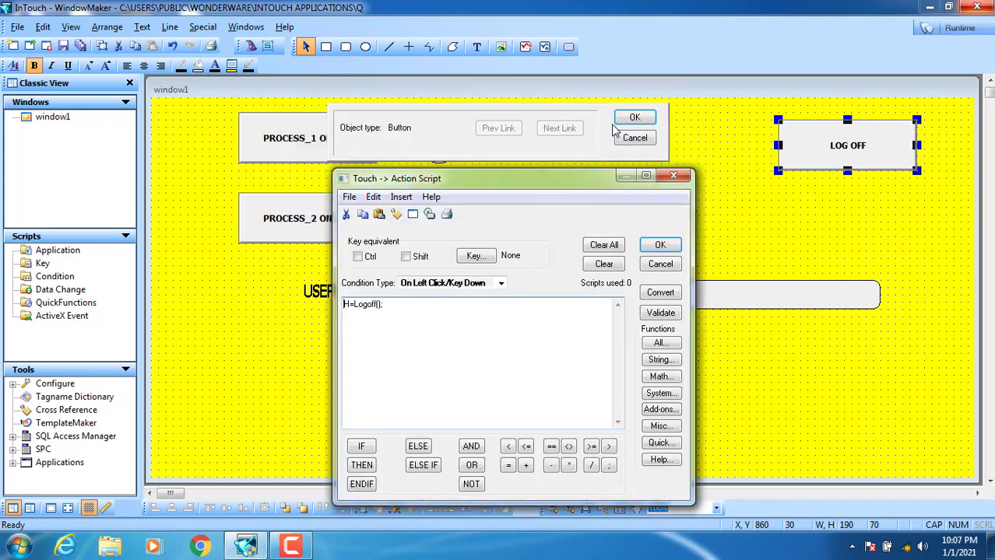
left_click(660, 245)
left_click(636, 118)
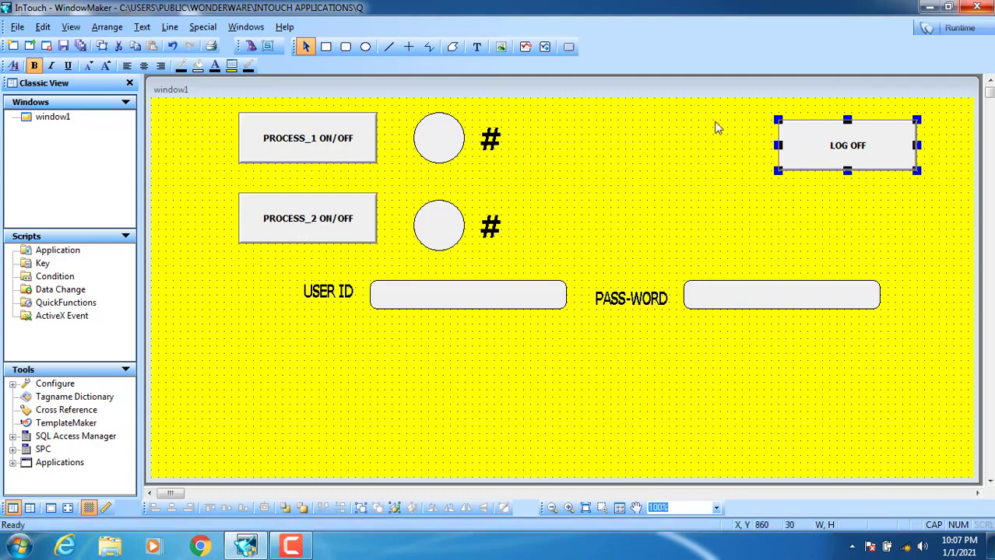
- Start WindowViewer runtime and dismiss the missing-license and demo-mode notices
left_click(962, 31)
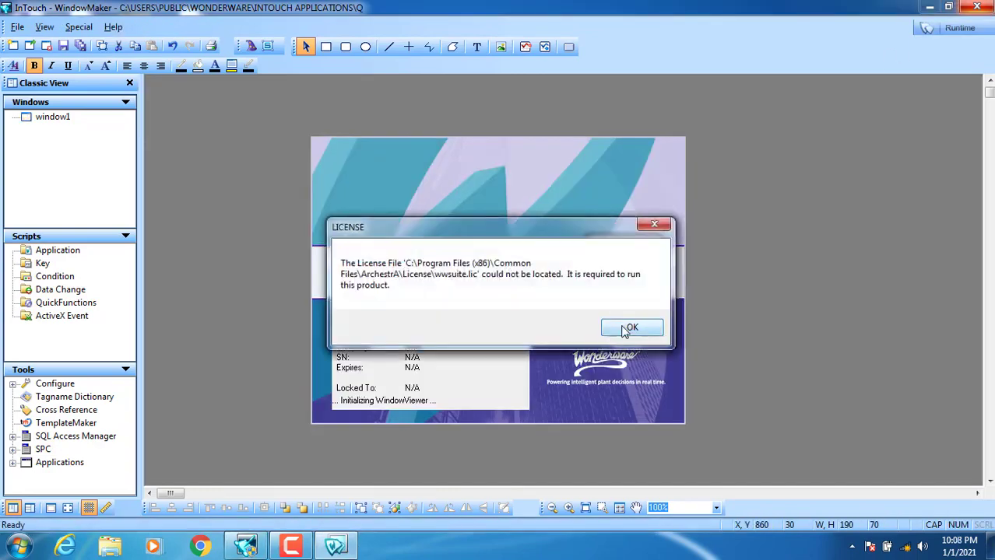
left_click(627, 325)
left_click(627, 330)
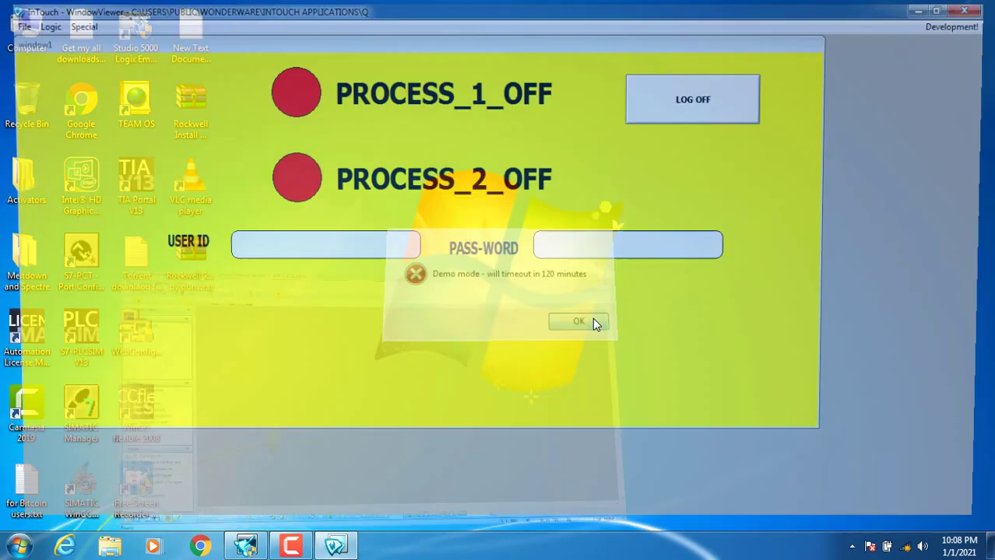
left_click(594, 320)
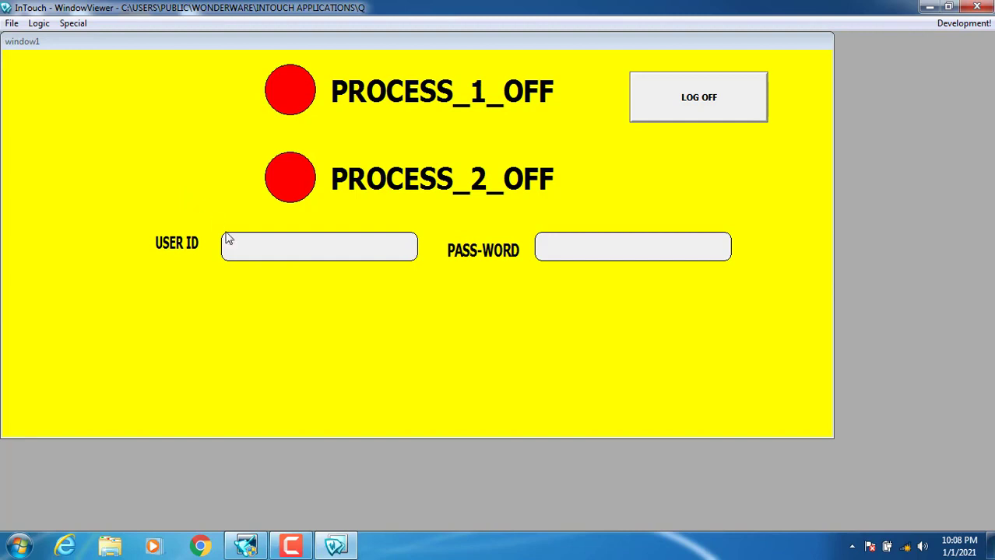
- Log in by submitting the user ID and typing the account password
left_click(252, 247)
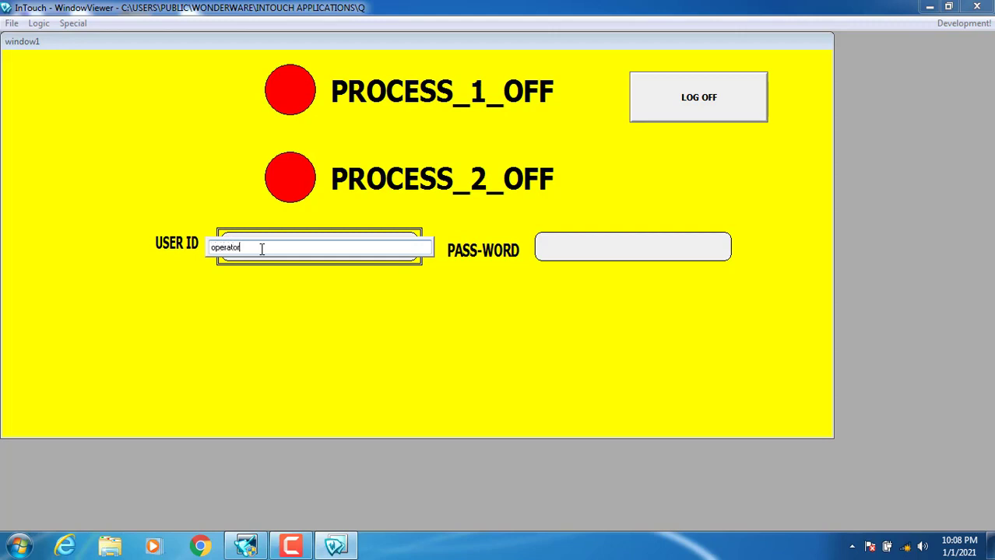
key("Return")
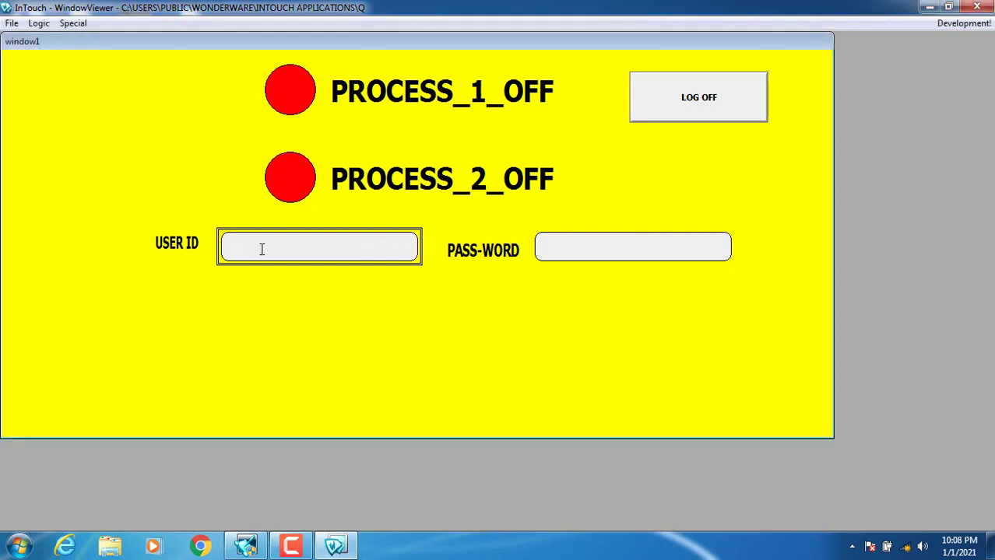
left_click(601, 247)
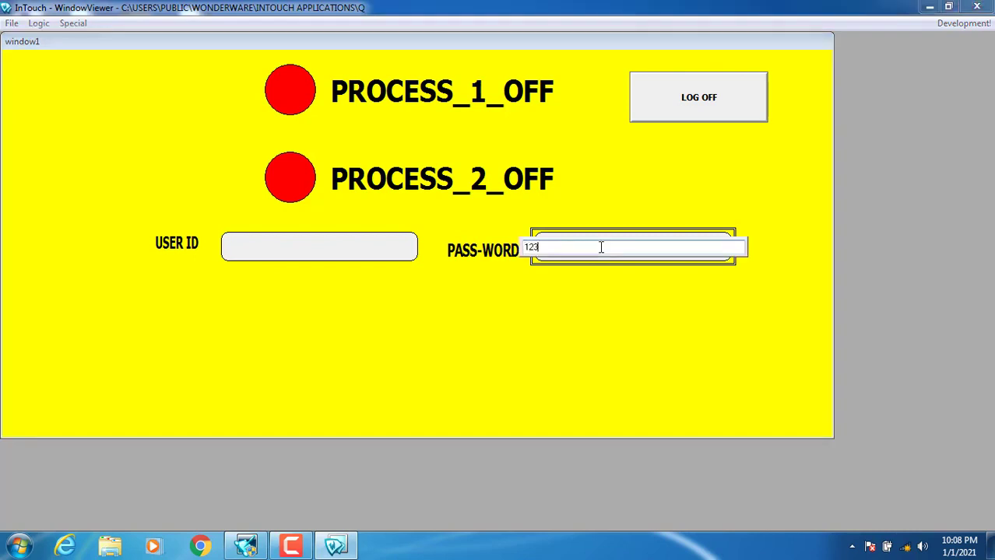
type("123")
key("Return")
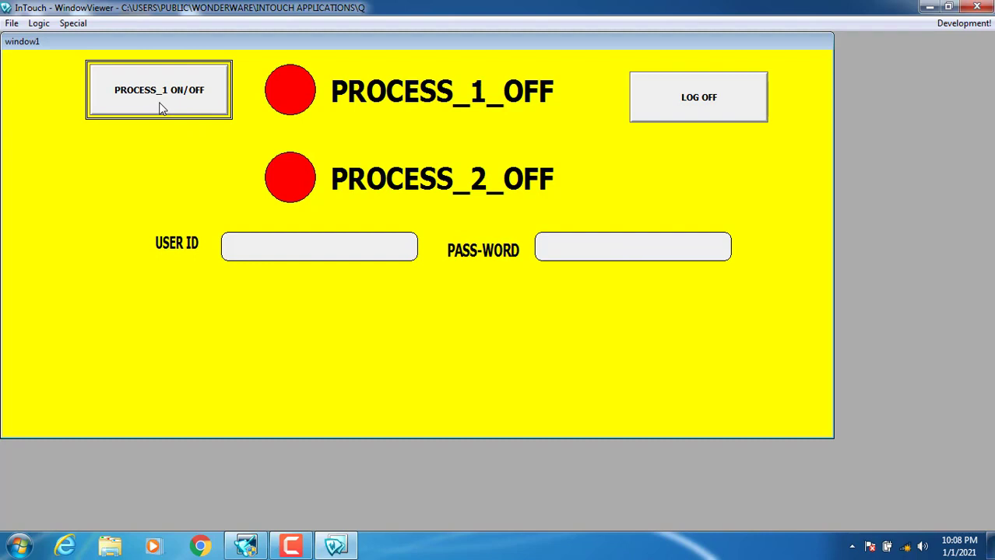
- Toggle PROCESS_1 on and off several times, leaving it ON, then log off to hide its switch
left_click(162, 109)
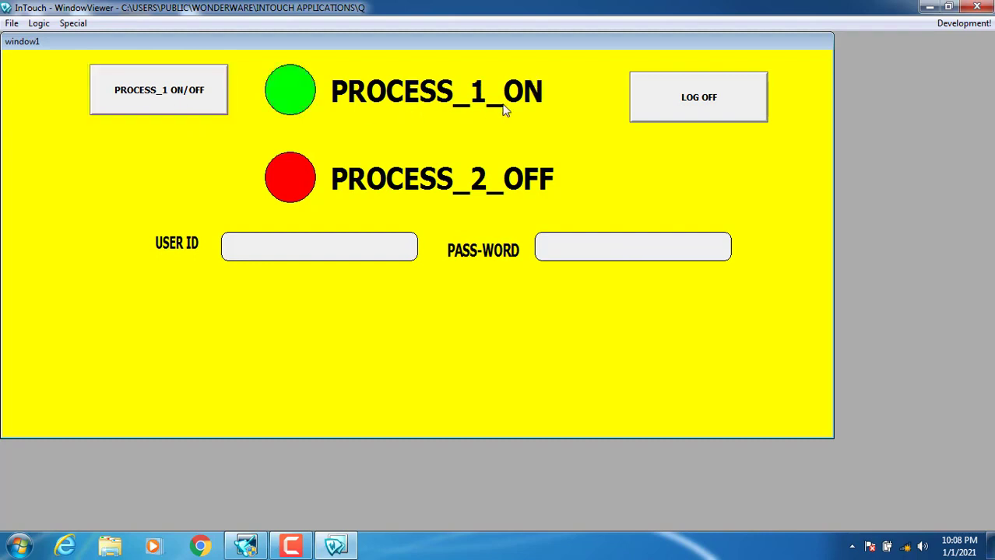
left_click(187, 105)
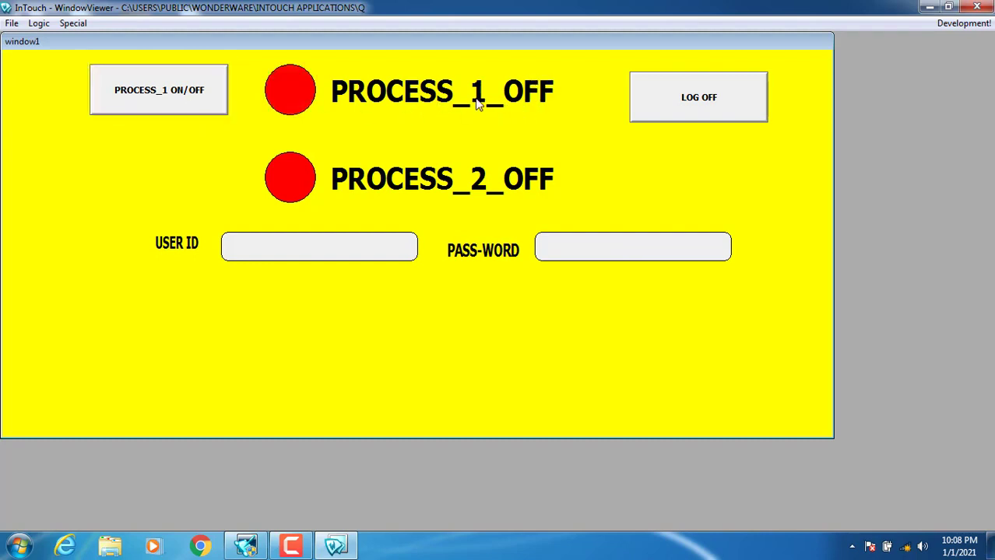
left_click(163, 95)
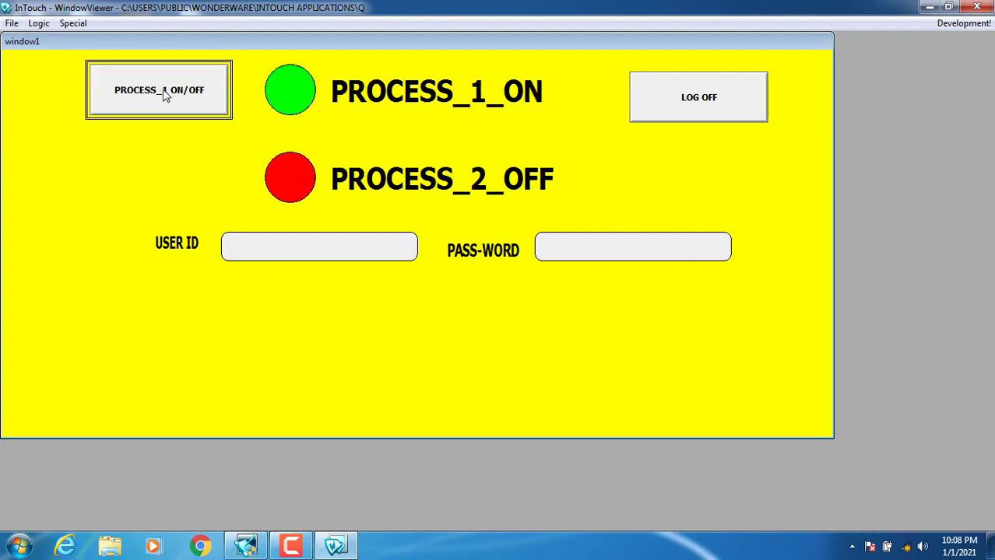
left_click(164, 94)
left_click(164, 93)
left_click(685, 102)
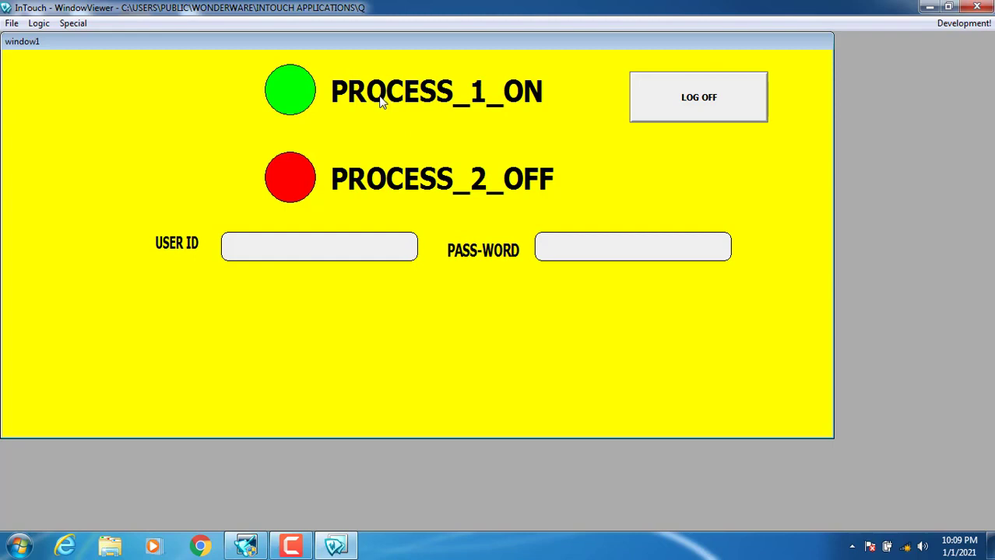
- Log in with the first user ID and its password, turn PROCESS_1 off, and log off
left_click(338, 246)
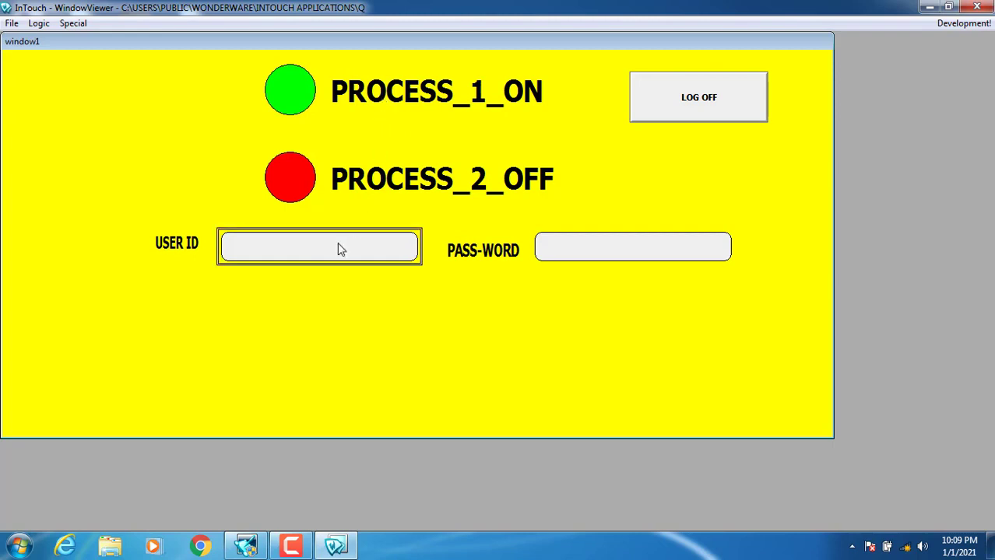
left_click(301, 248)
left_click(566, 244)
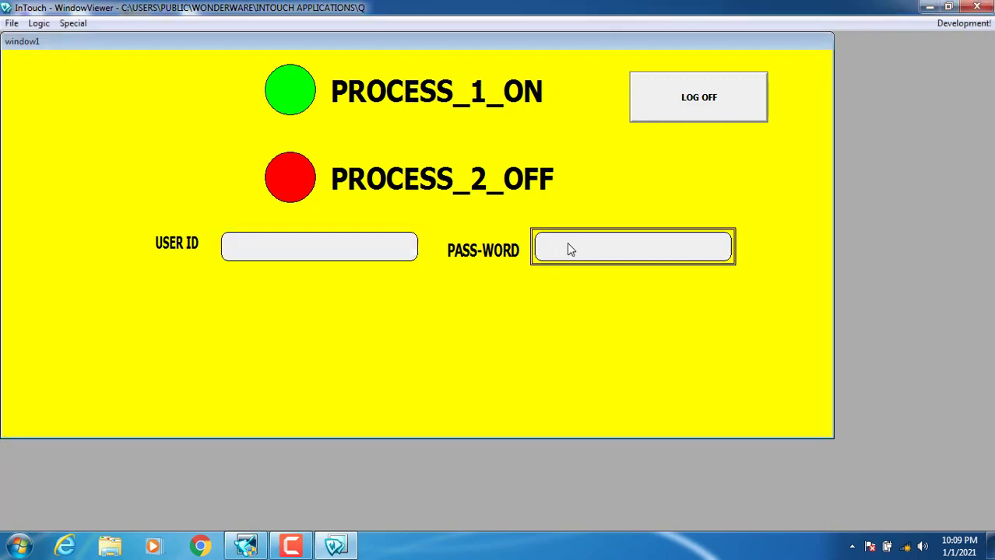
type("123")
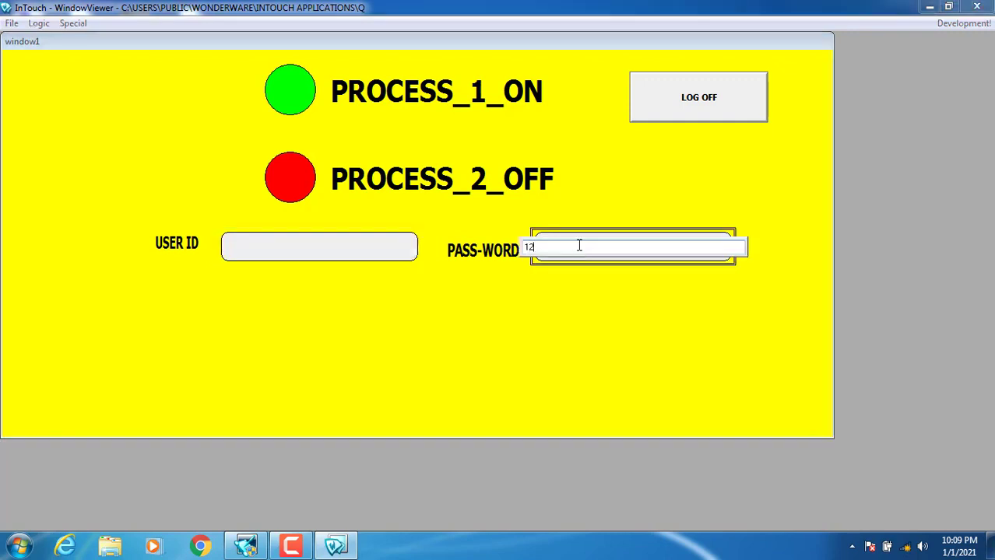
key("Return")
left_click(144, 99)
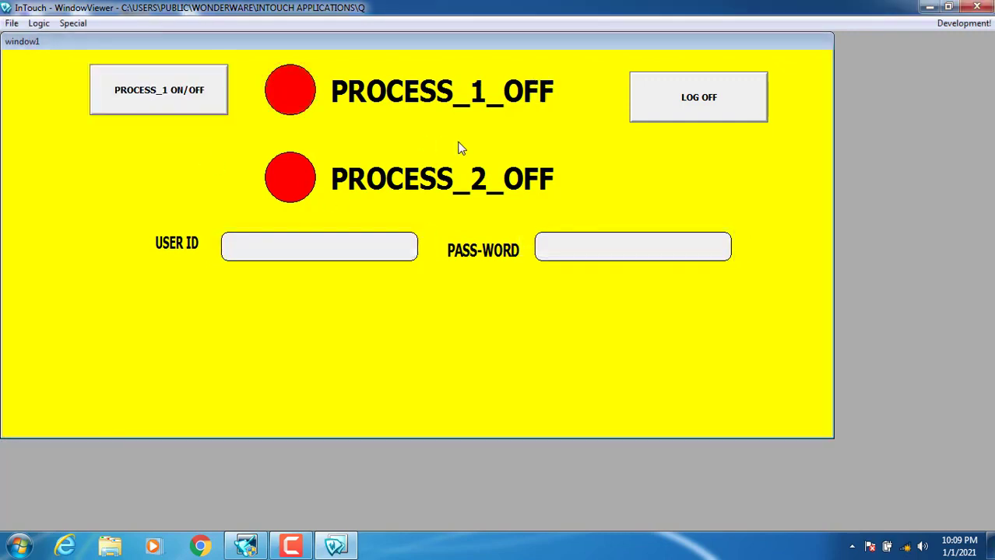
left_click(704, 102)
- Log in again with the same credentials, turn PROCESS_1 back on, and log off
left_click(316, 249)
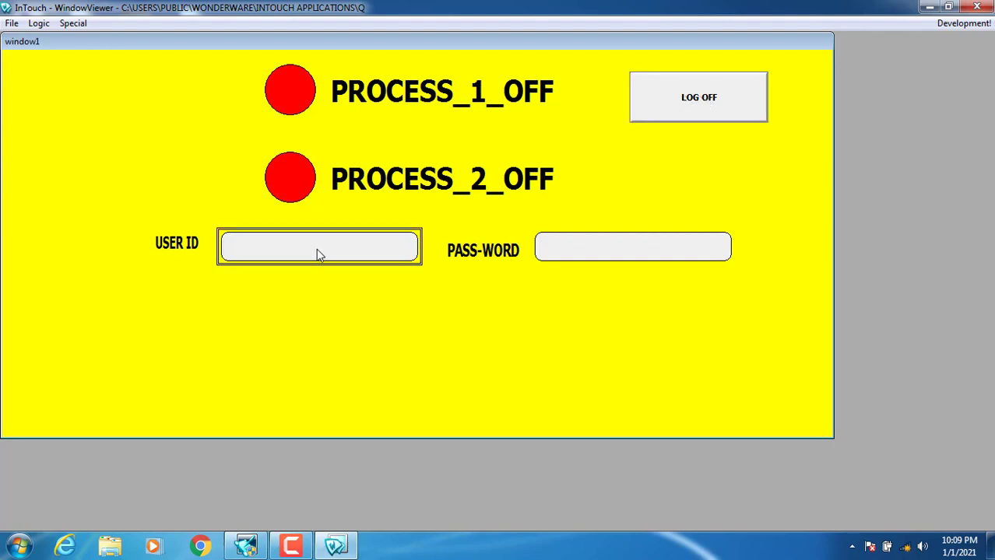
left_click(599, 249)
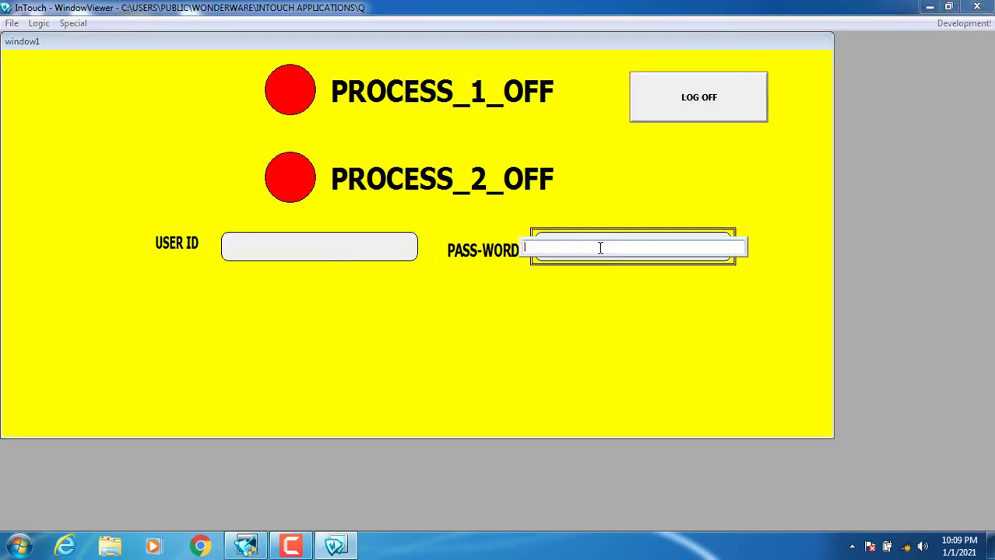
type("123")
key("Return")
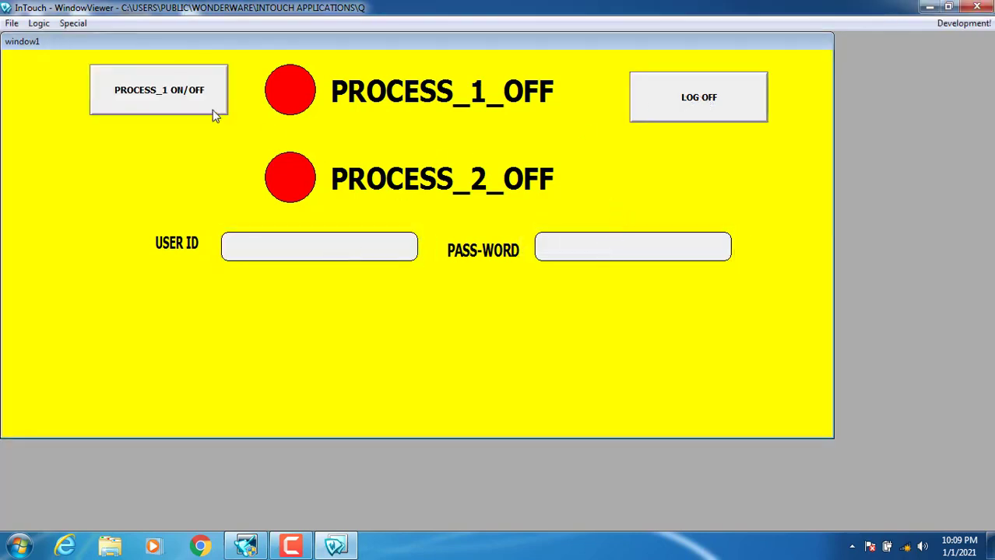
left_click(180, 105)
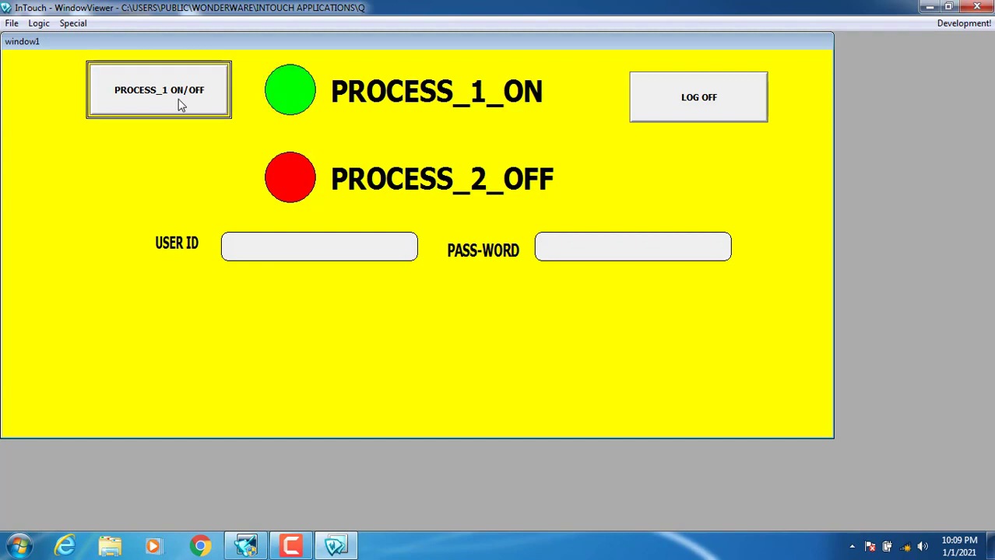
left_click(669, 109)
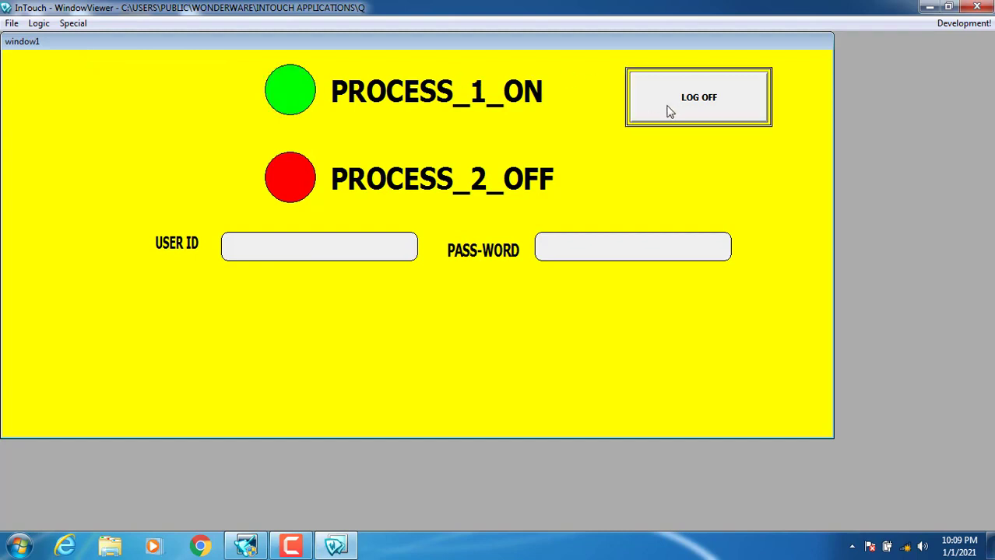
- Log in as the second user, 'operator', with that account's password
left_click(336, 247)
type("operator2")
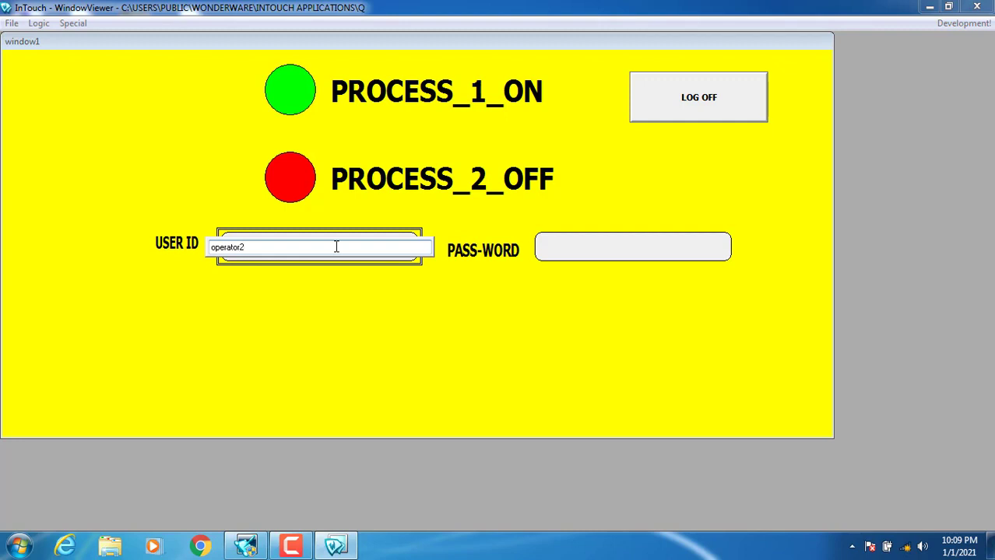
key("Return")
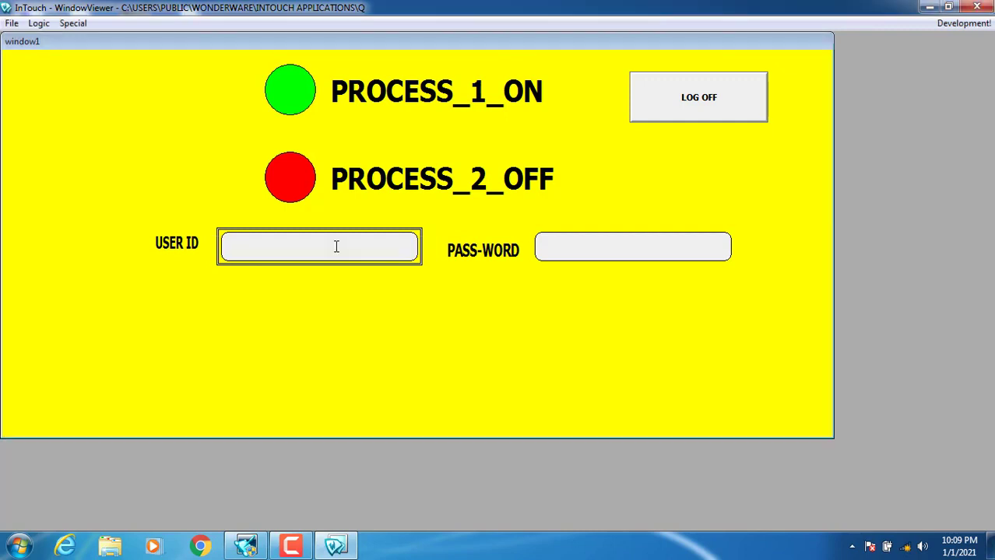
left_click(570, 257)
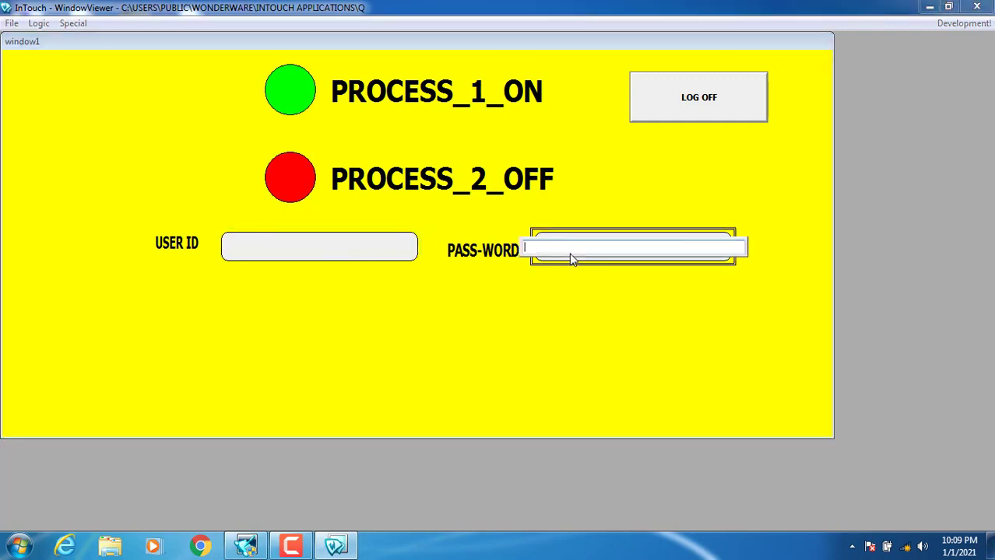
type("456")
key("Return")
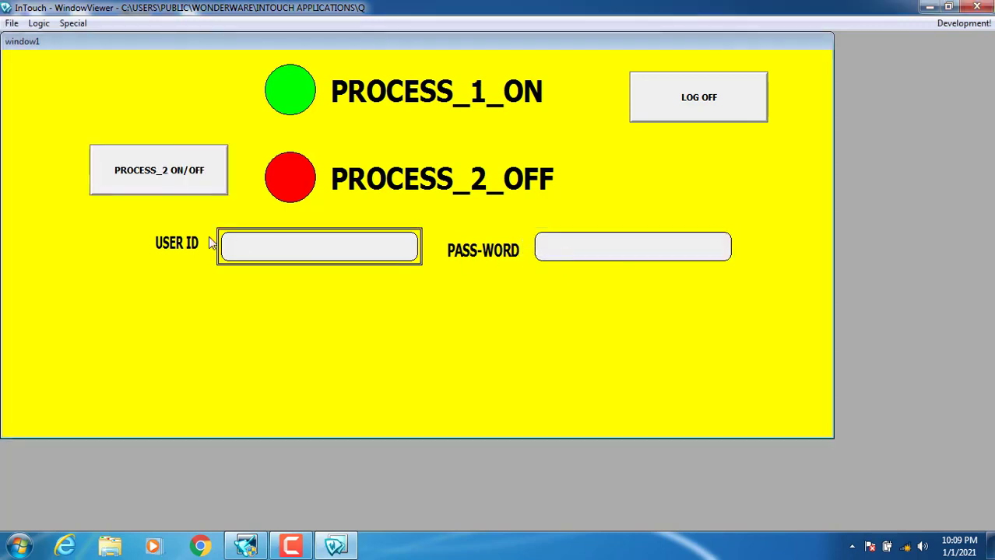
- Toggle PROCESS_2 several times, leaving it ON, then log off to hide its switch
left_click(173, 177)
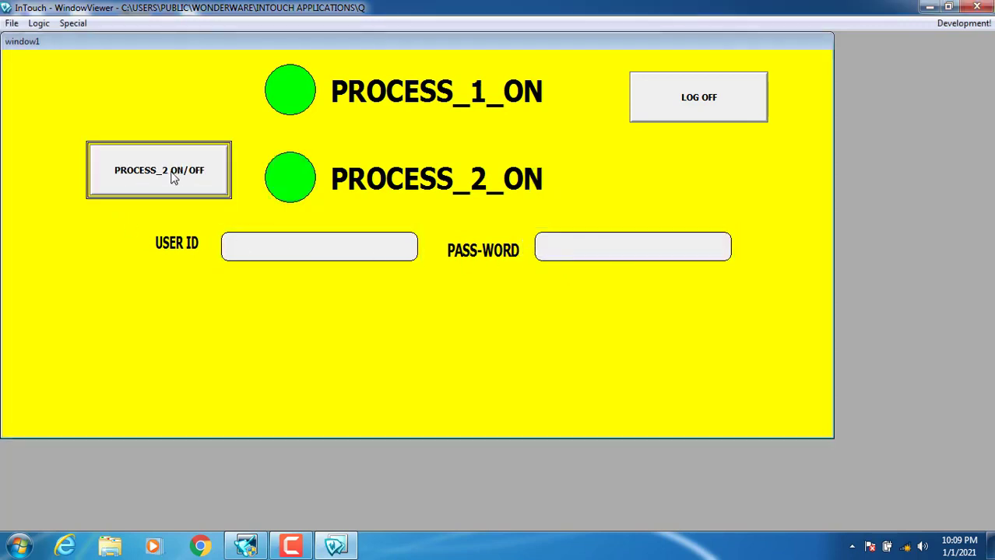
left_click(173, 178)
left_click(173, 177)
left_click(173, 178)
left_click(173, 177)
left_click(667, 103)
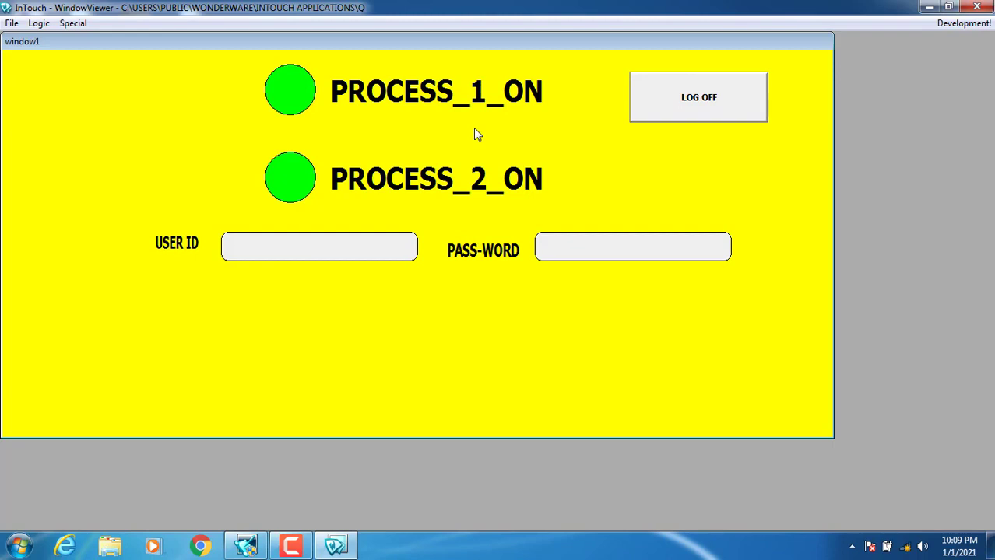
- Log in as the third user, 'master', with that account's password
left_click(319, 250)
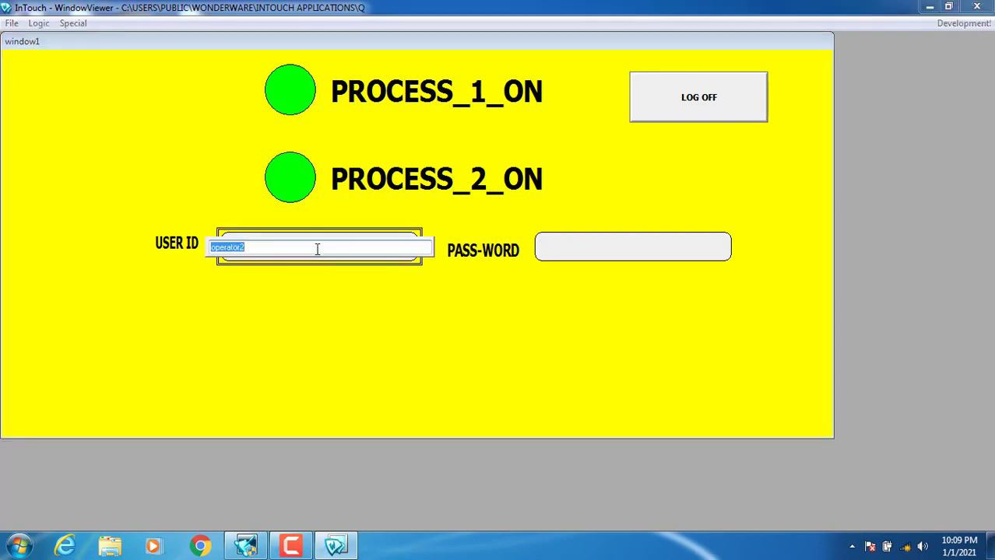
type("master")
key("Return")
left_click(583, 246)
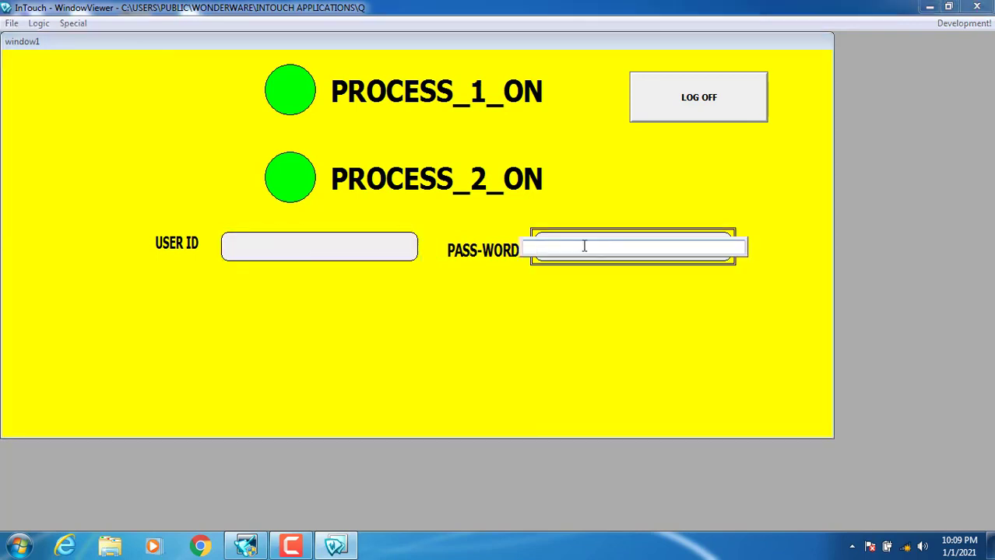
type("789")
key("Return")
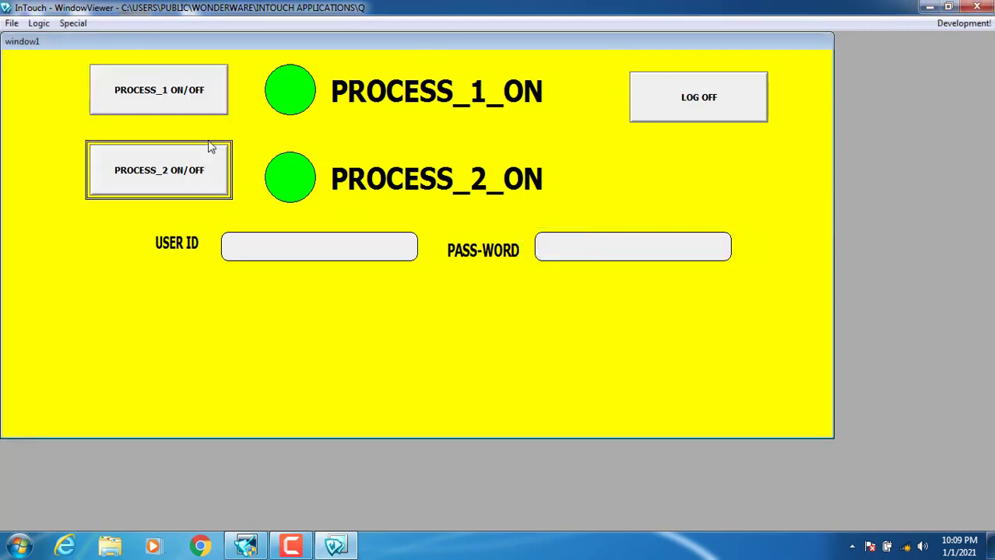
- Toggle both process switches, ending with PROCESS_1 ON and PROCESS_2 OFF, then return to WindowMaker
left_click(182, 98)
left_click(176, 158)
left_click(189, 86)
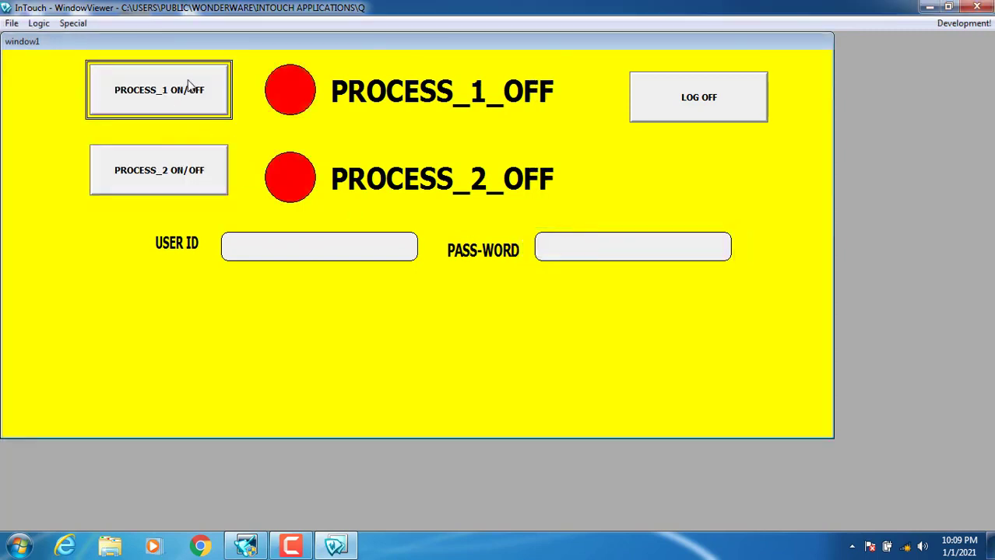
left_click(204, 168)
left_click(186, 106)
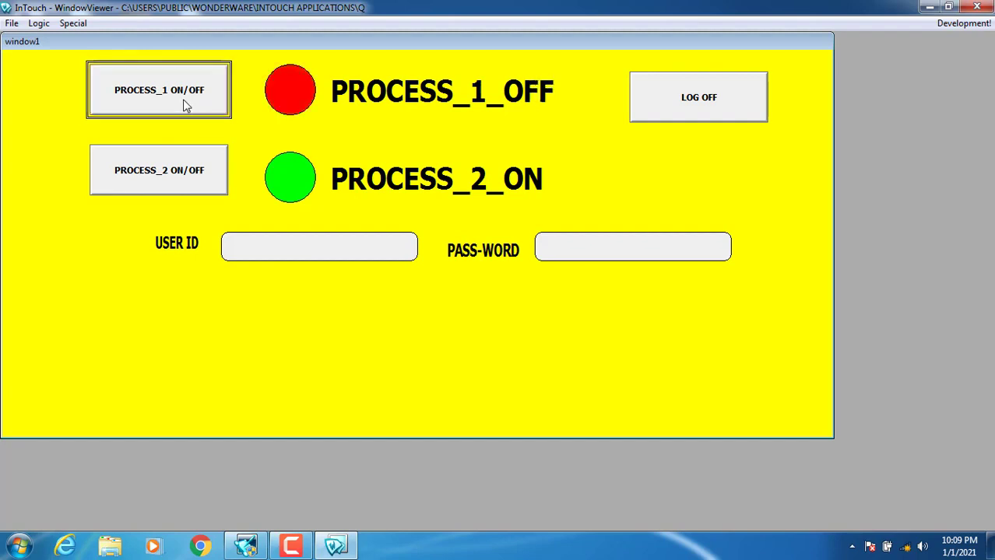
left_click(191, 168)
left_click(185, 109)
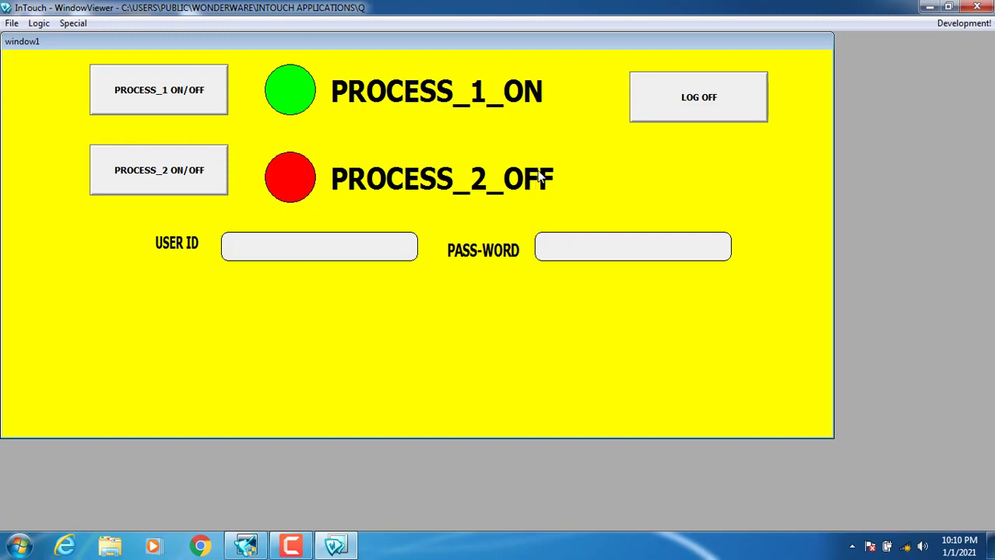
left_click(964, 24)
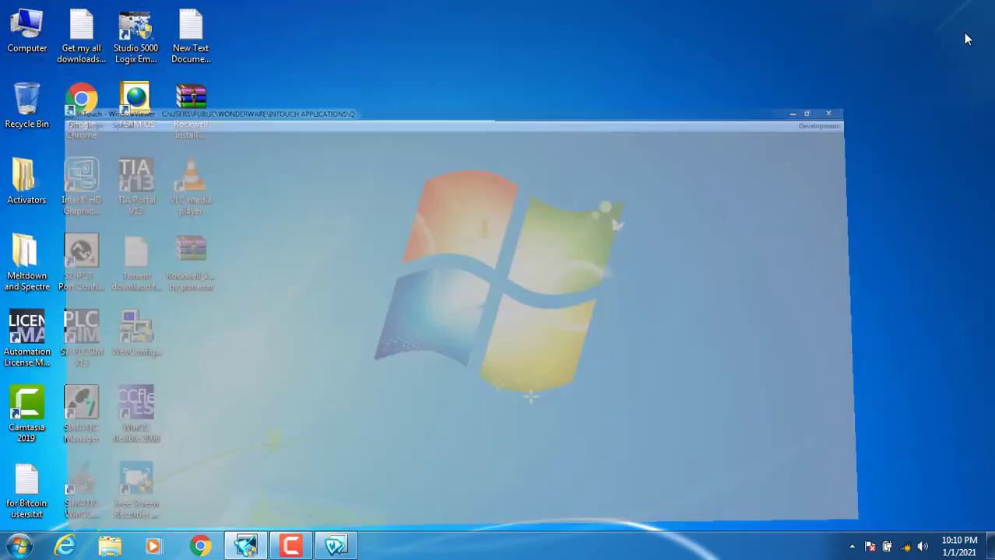